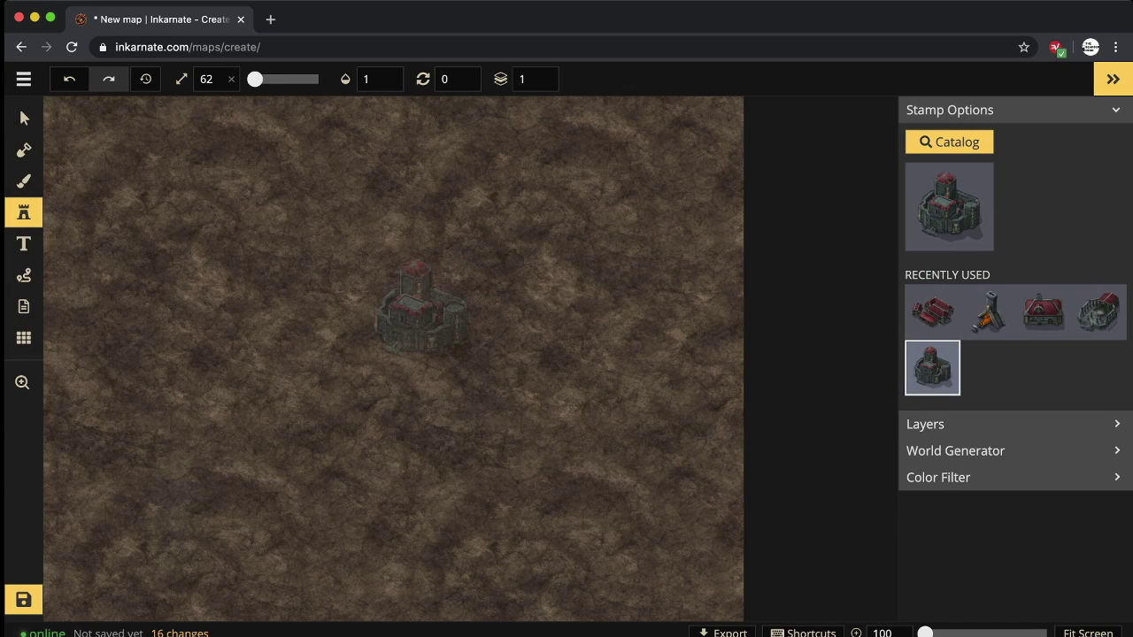
Set the stamp size to 200 and place the Dwarven Castle near the middle of the map.
{"action": "left_click", "coordinate": [207, 78]}
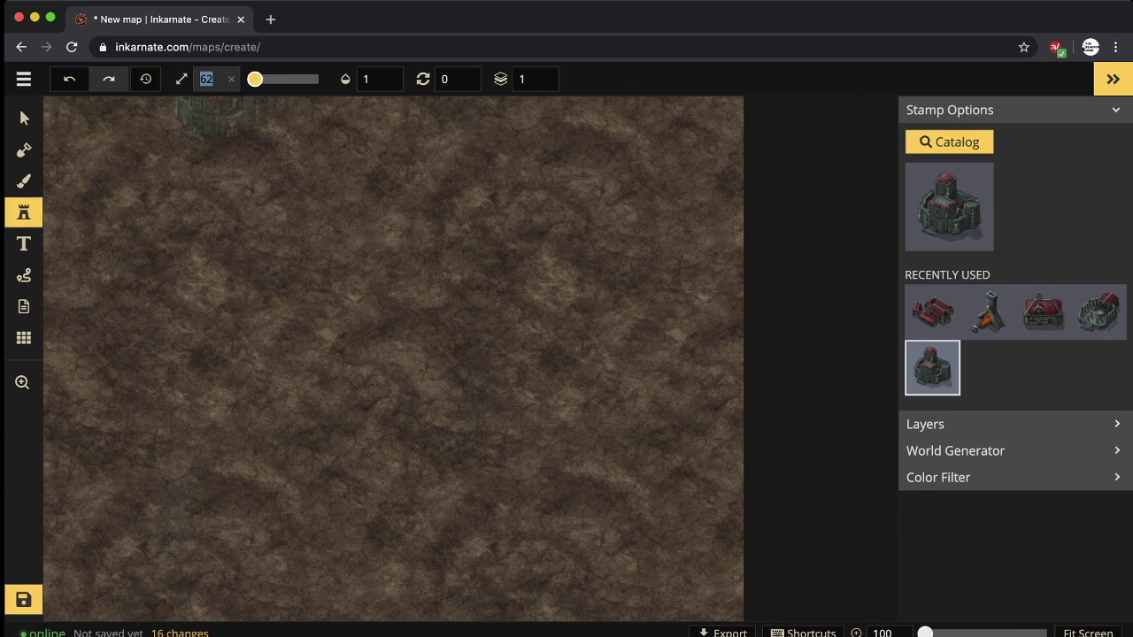
{"action": "type", "text": "200"}
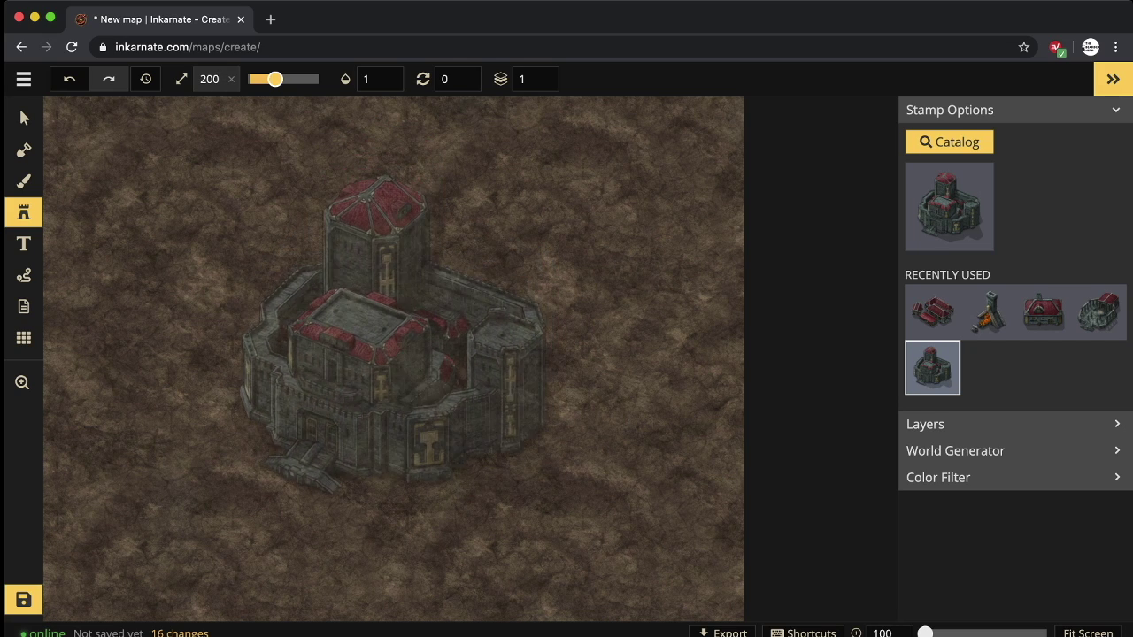
{"action": "left_click", "coordinate": [394, 350]}
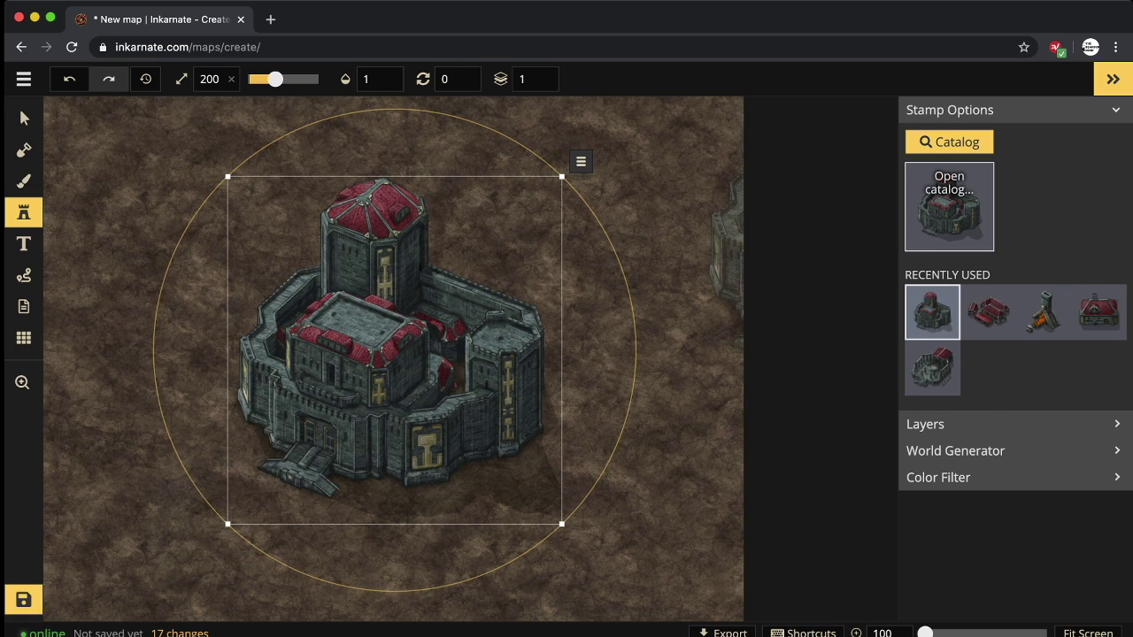
Place four Dwarven Tower stamps at size 200 around the castle, one near each corner of the map.
{"action": "left_click", "coordinate": [948, 206]}
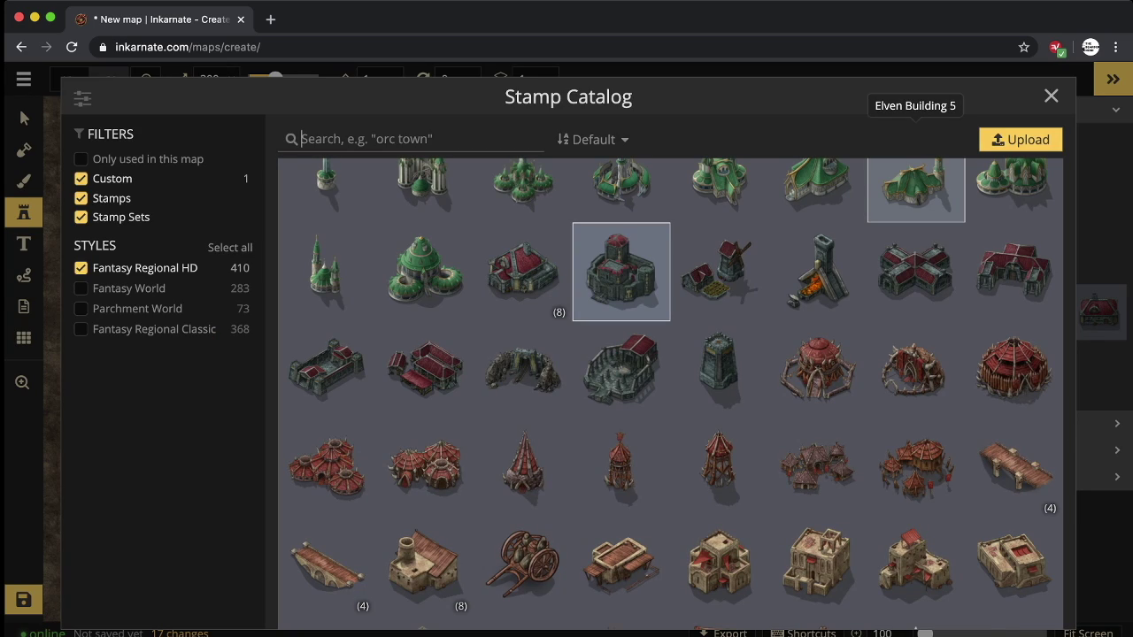
{"action": "left_click", "coordinate": [719, 367]}
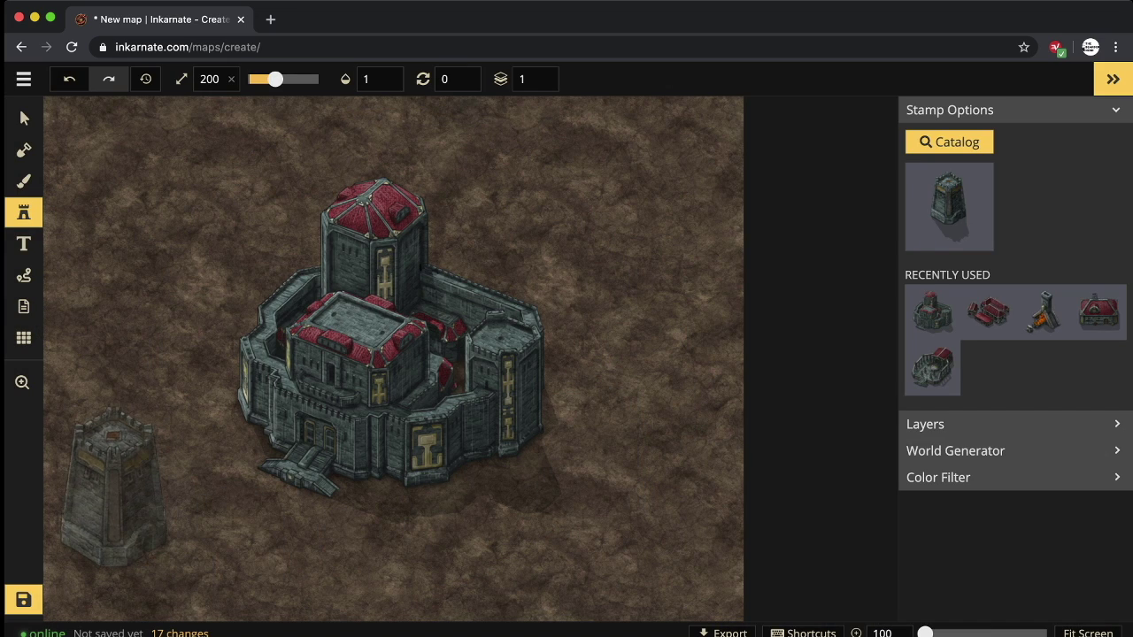
{"action": "left_click", "coordinate": [99, 483]}
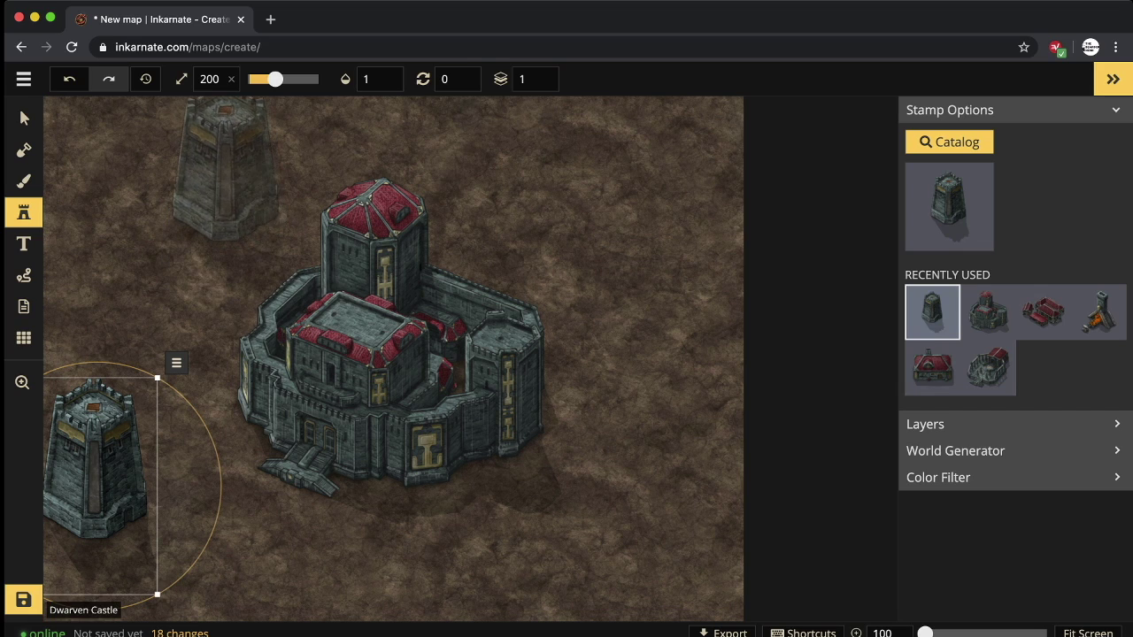
{"action": "left_click", "coordinate": [196, 167]}
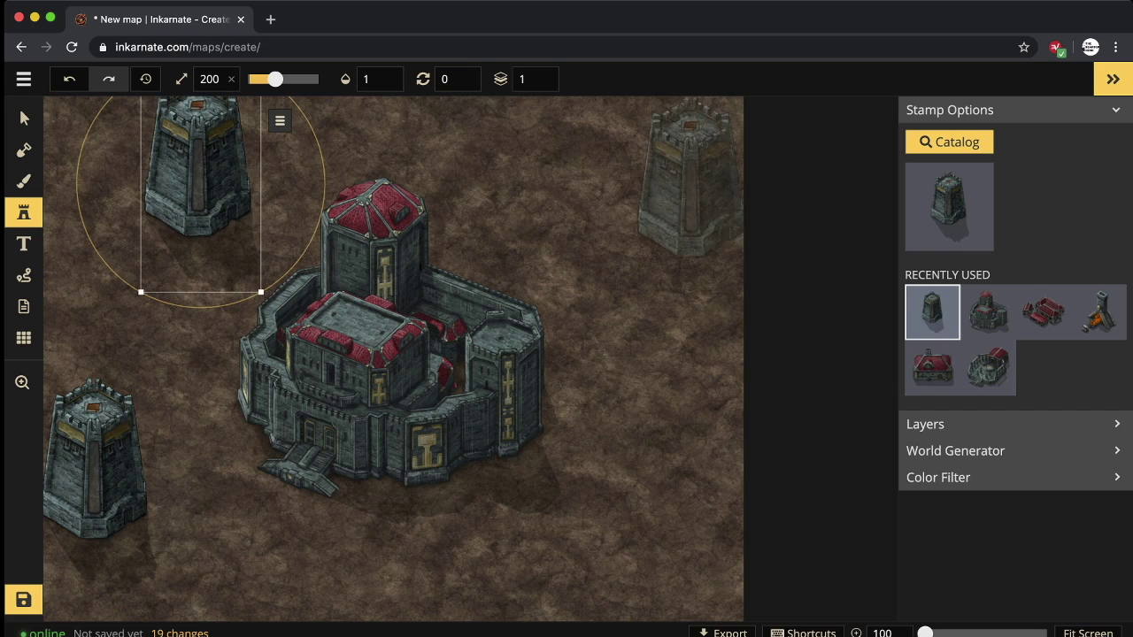
{"action": "left_click", "coordinate": [663, 173]}
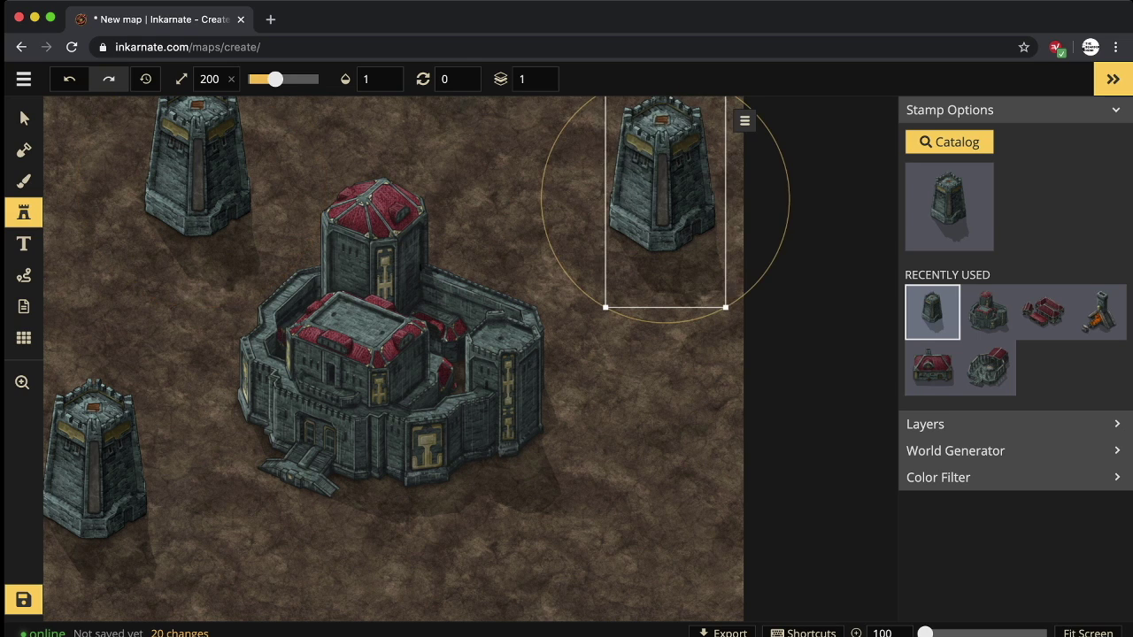
{"action": "left_click", "coordinate": [631, 529]}
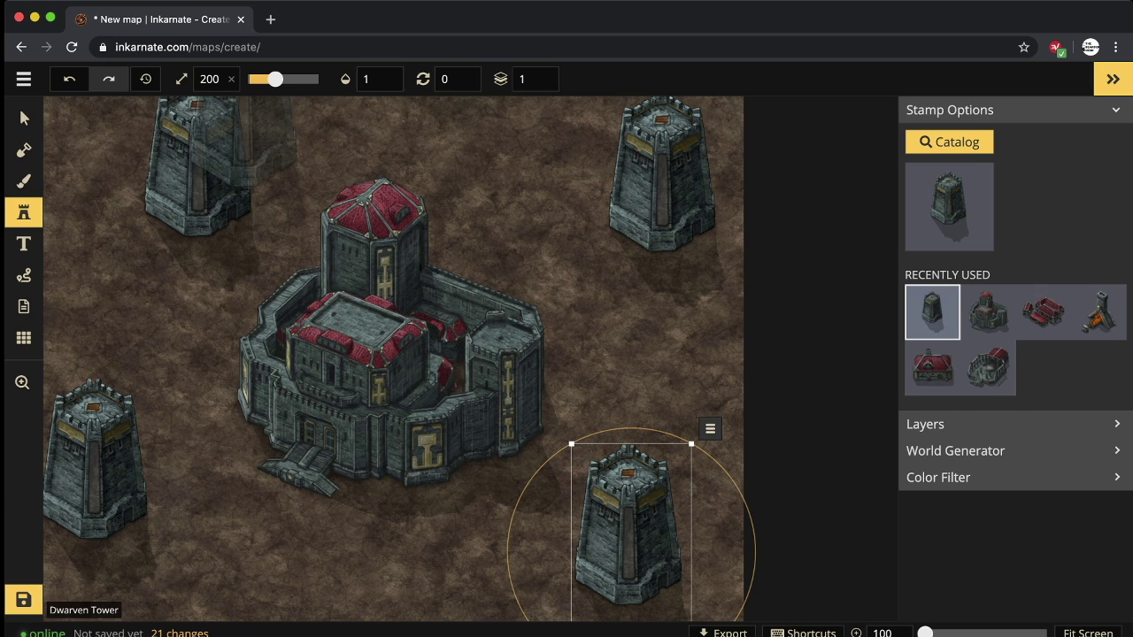
Choose the Stone Walls stamp set from the stamp catalog.
{"action": "left_click", "coordinate": [24, 117]}
{"action": "left_click", "coordinate": [24, 212]}
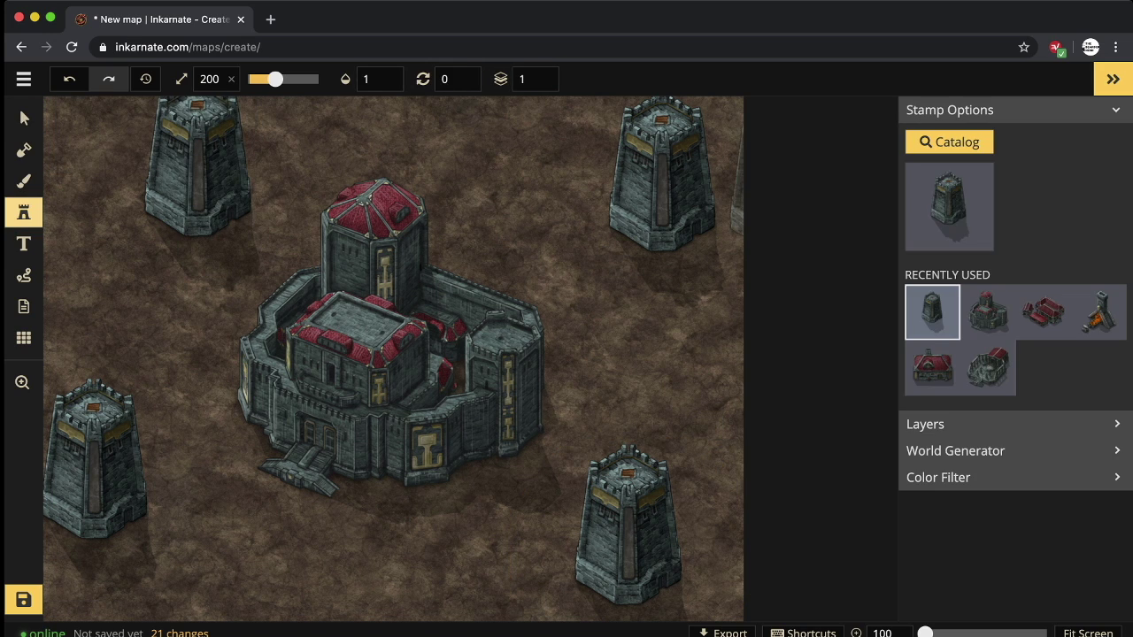
{"action": "left_click", "coordinate": [952, 202]}
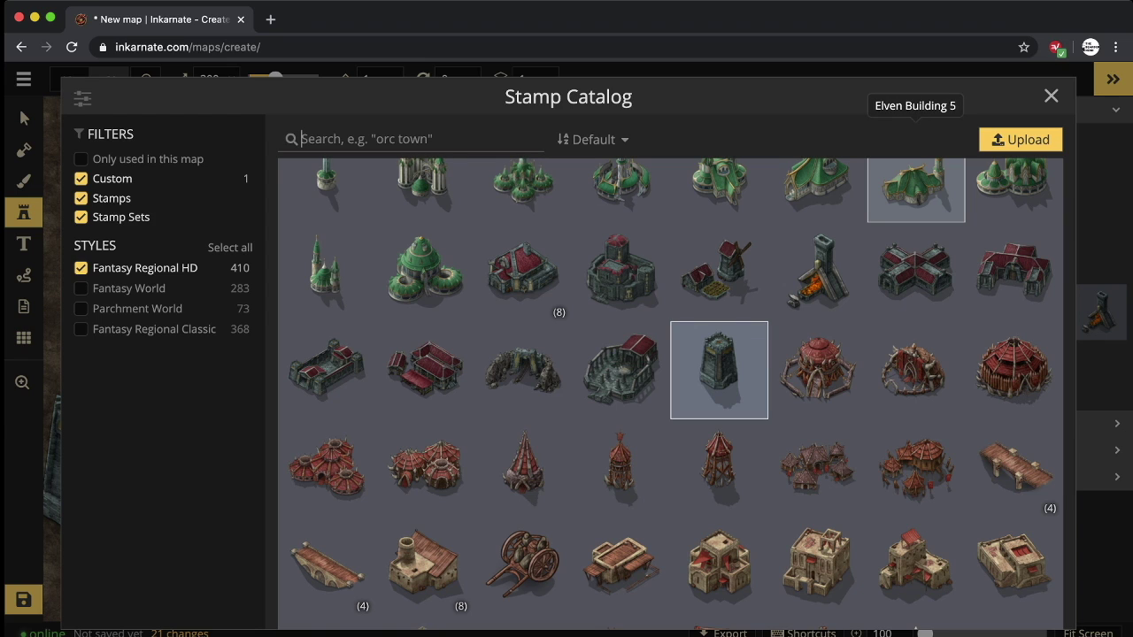
{"action": "scroll", "coordinate": [671, 398], "scroll_direction": "up", "scroll_amount": 15}
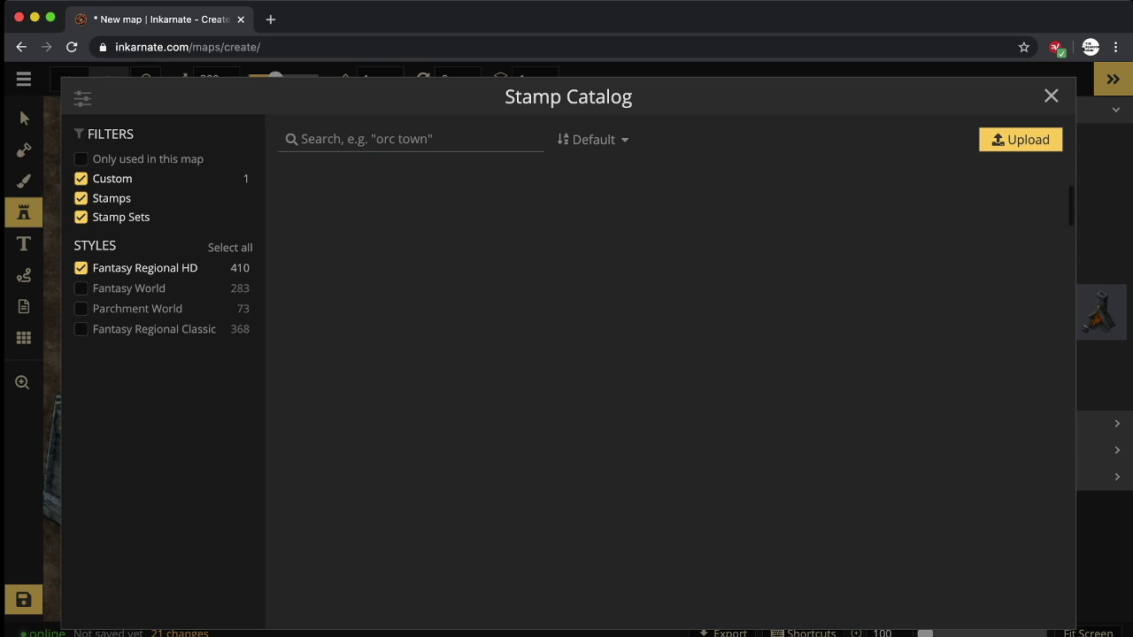
{"action": "scroll", "coordinate": [717, 390], "scroll_direction": "down", "scroll_amount": 10}
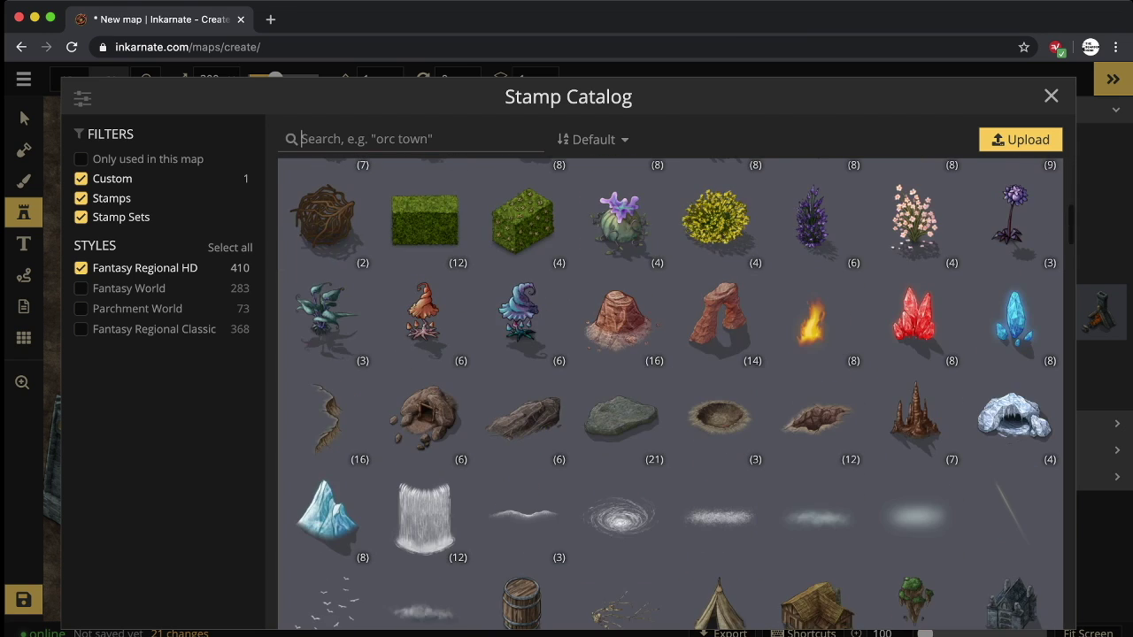
{"action": "scroll", "coordinate": [718, 354], "scroll_direction": "down", "scroll_amount": 4}
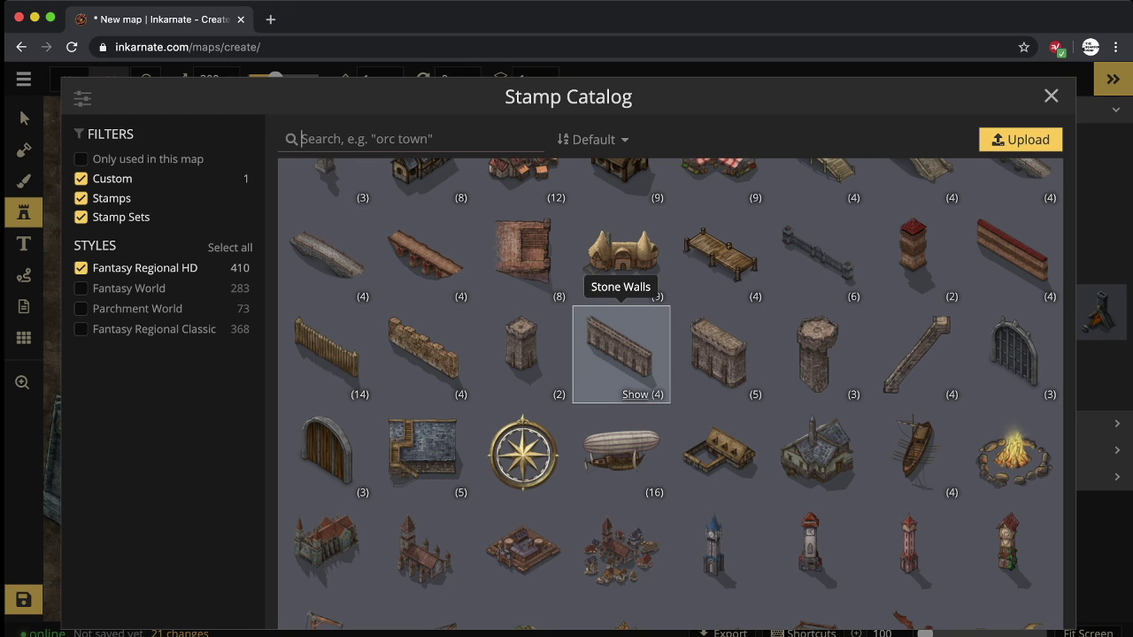
{"action": "left_click", "coordinate": [621, 354]}
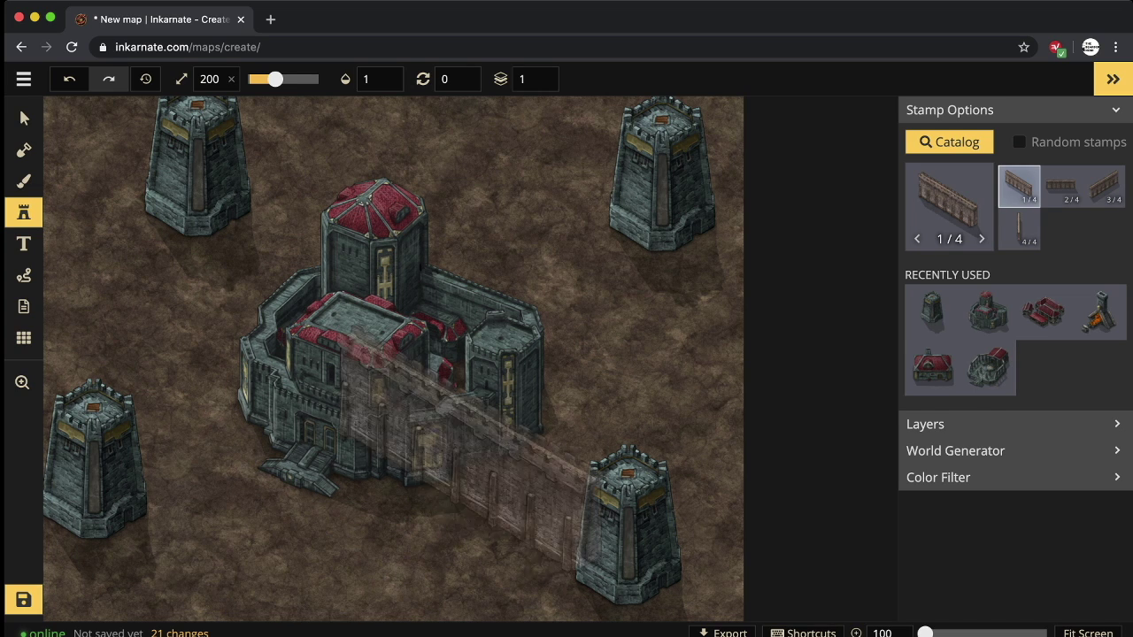
Browse the Fantasy Regional HD stamp catalog for alternative wall stamps to surround the castle.
{"action": "left_click", "coordinate": [949, 204]}
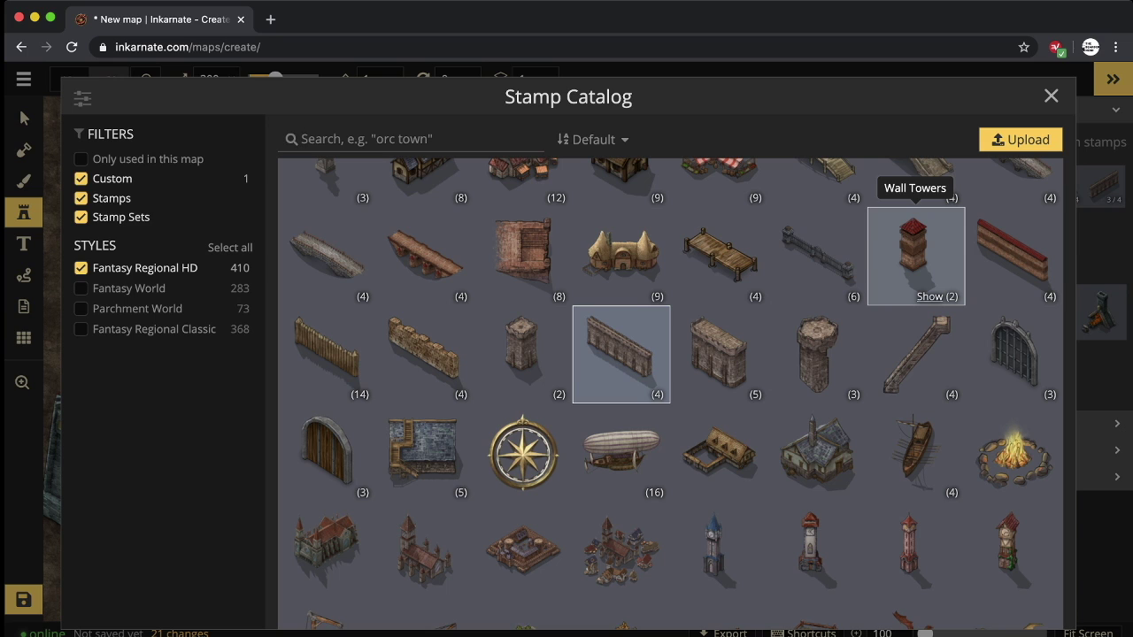
{"action": "scroll", "coordinate": [816, 337], "scroll_direction": "down", "scroll_amount": 1}
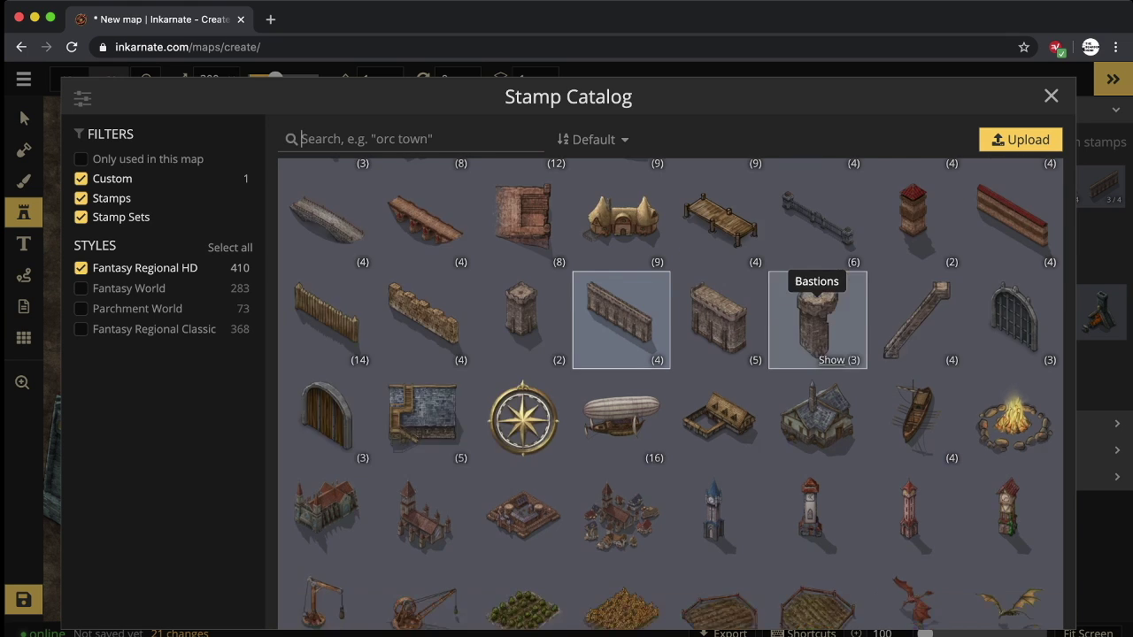
{"action": "scroll", "coordinate": [816, 336], "scroll_direction": "down", "scroll_amount": 5}
{"action": "scroll", "coordinate": [816, 337], "scroll_direction": "up", "scroll_amount": 8}
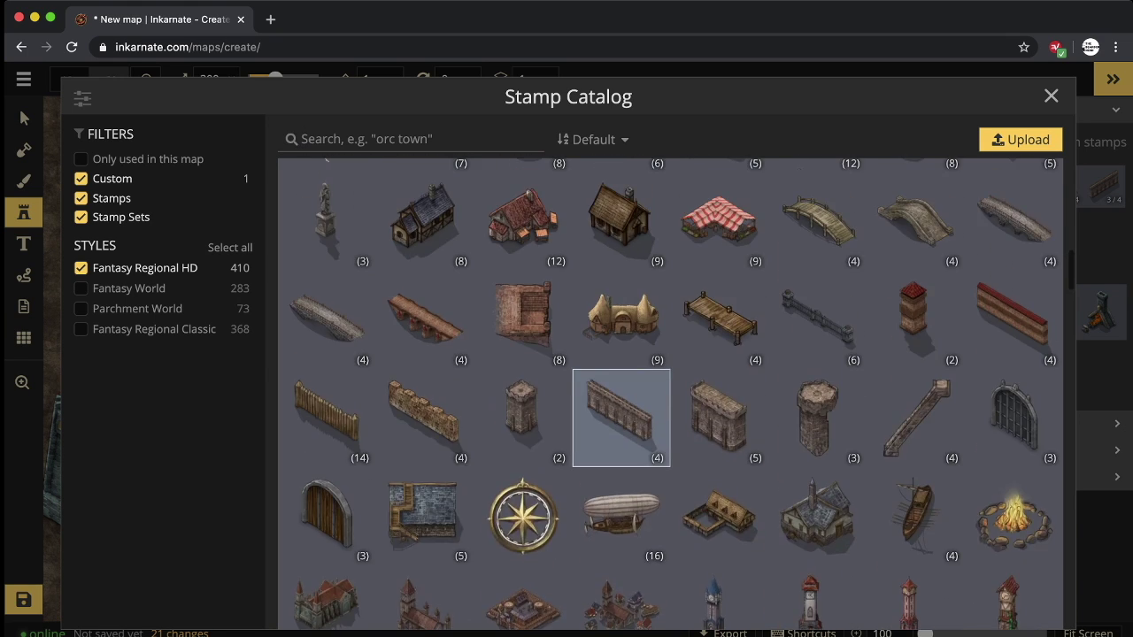
{"action": "scroll", "coordinate": [816, 336], "scroll_direction": "up", "scroll_amount": 4}
{"action": "scroll", "coordinate": [815, 336], "scroll_direction": "down", "scroll_amount": 4}
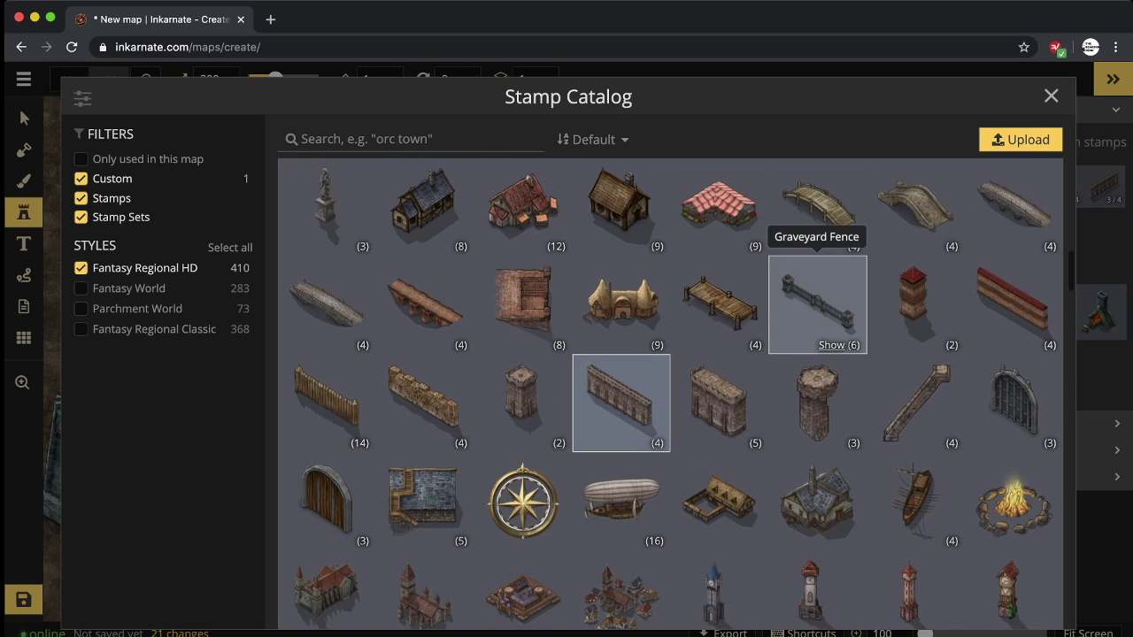
{"action": "scroll", "coordinate": [816, 337], "scroll_direction": "down", "scroll_amount": 2}
{"action": "scroll", "coordinate": [816, 336], "scroll_direction": "down", "scroll_amount": 4}
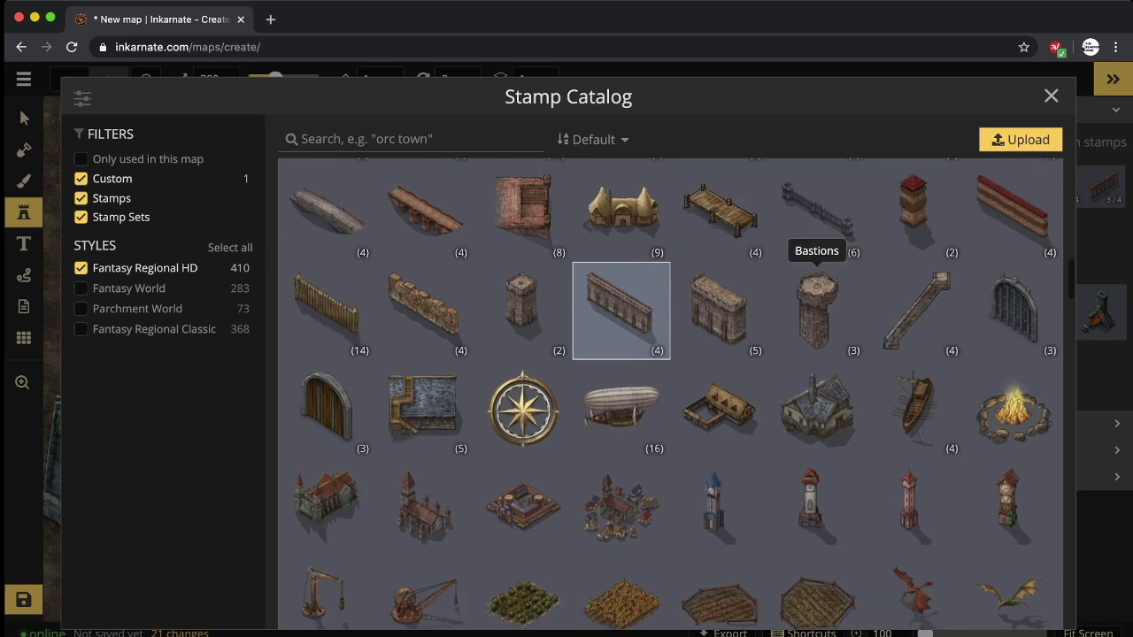
{"action": "scroll", "coordinate": [816, 354], "scroll_direction": "down", "scroll_amount": 10}
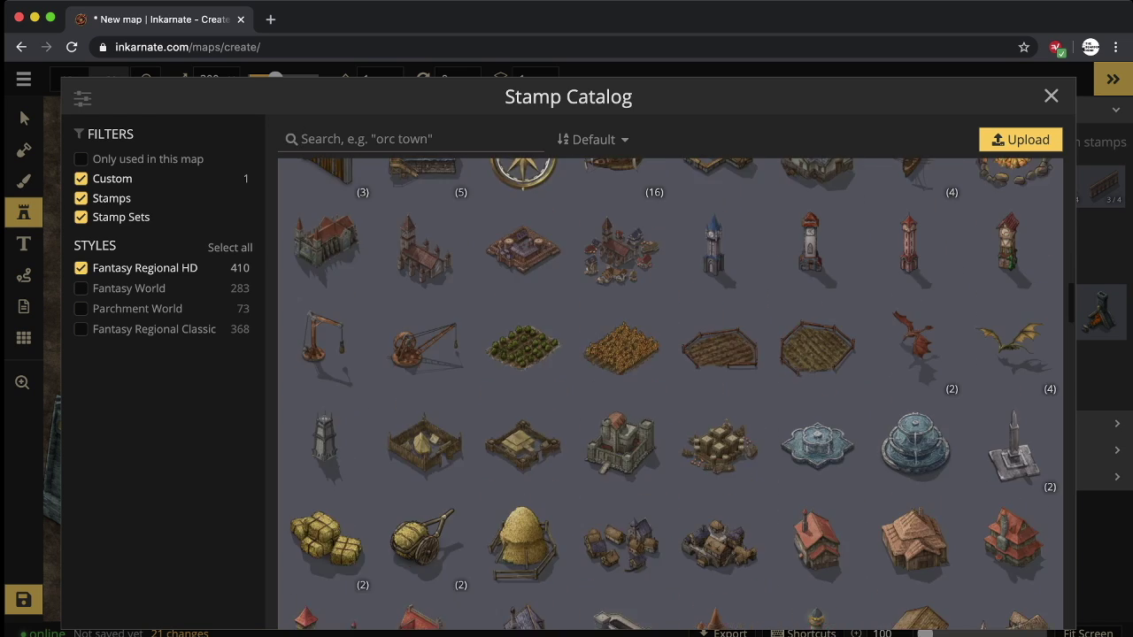
{"action": "scroll", "coordinate": [816, 354], "scroll_direction": "down", "scroll_amount": 9}
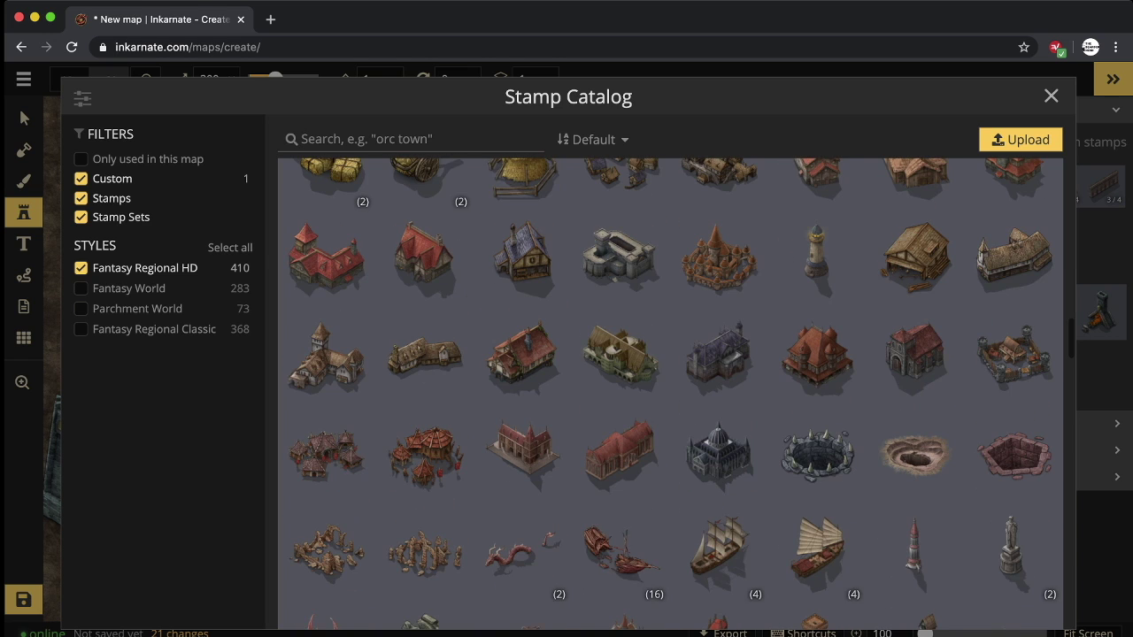
{"action": "scroll", "coordinate": [816, 354], "scroll_direction": "down", "scroll_amount": 20}
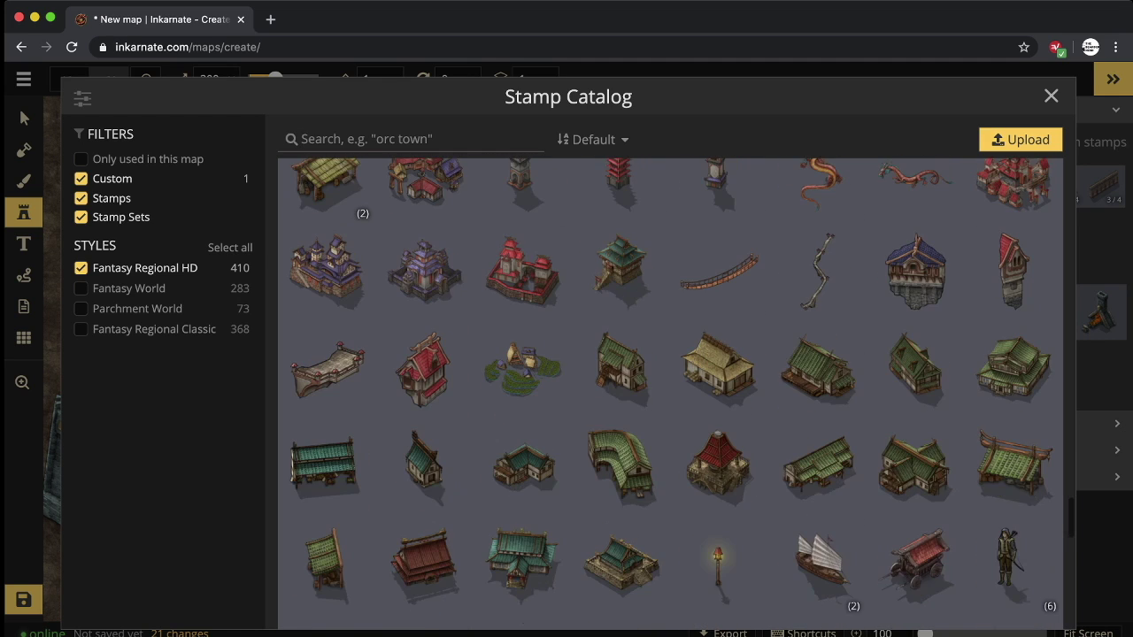
{"action": "scroll", "coordinate": [816, 367], "scroll_direction": "down", "scroll_amount": 20}
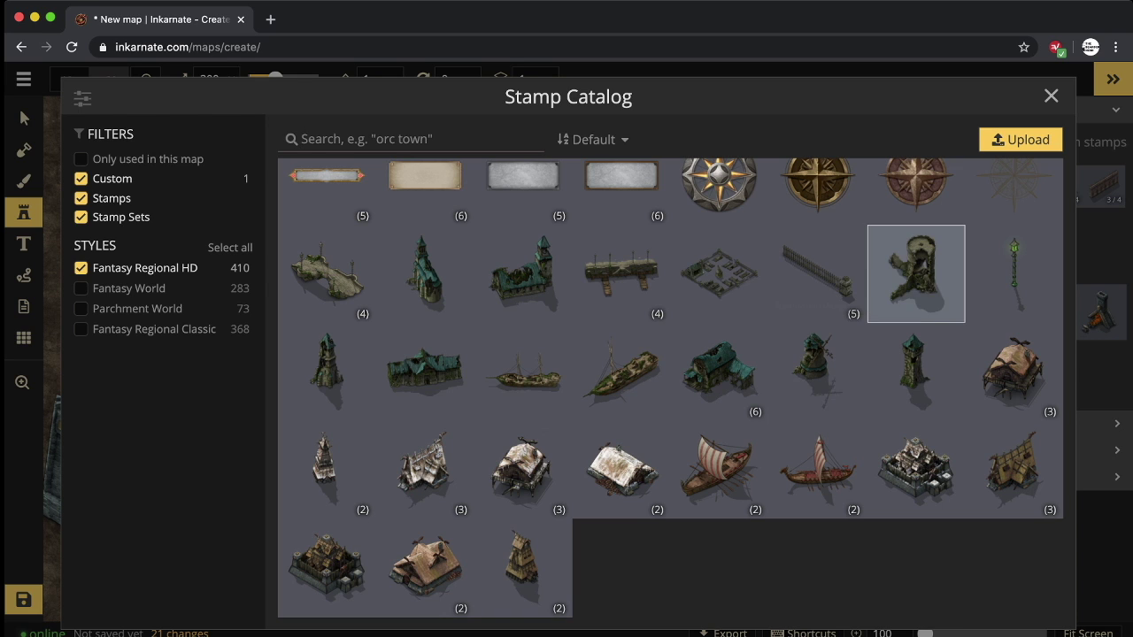
{"action": "scroll", "coordinate": [816, 372], "scroll_direction": "up", "scroll_amount": 10}
{"action": "scroll", "coordinate": [816, 371], "scroll_direction": "down", "scroll_amount": 5}
{"action": "scroll", "coordinate": [670, 394], "scroll_direction": "down", "scroll_amount": 2}
{"action": "scroll", "coordinate": [669, 394], "scroll_direction": "up", "scroll_amount": 20}
{"action": "scroll", "coordinate": [816, 354], "scroll_direction": "up", "scroll_amount": 5}
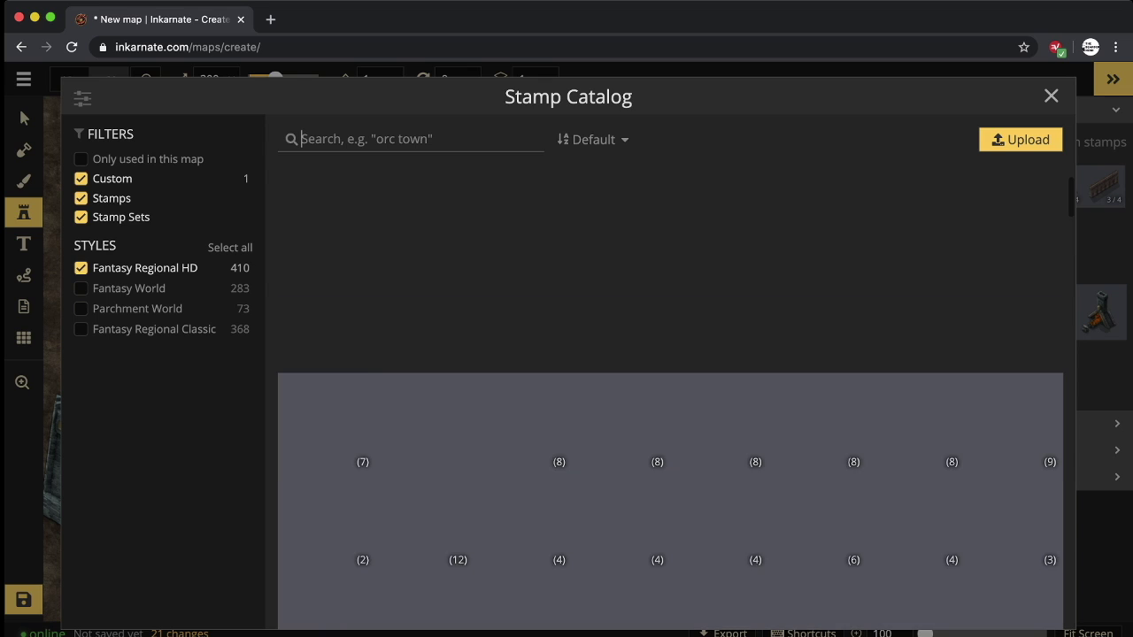
{"action": "scroll", "coordinate": [816, 318], "scroll_direction": "down", "scroll_amount": 12}
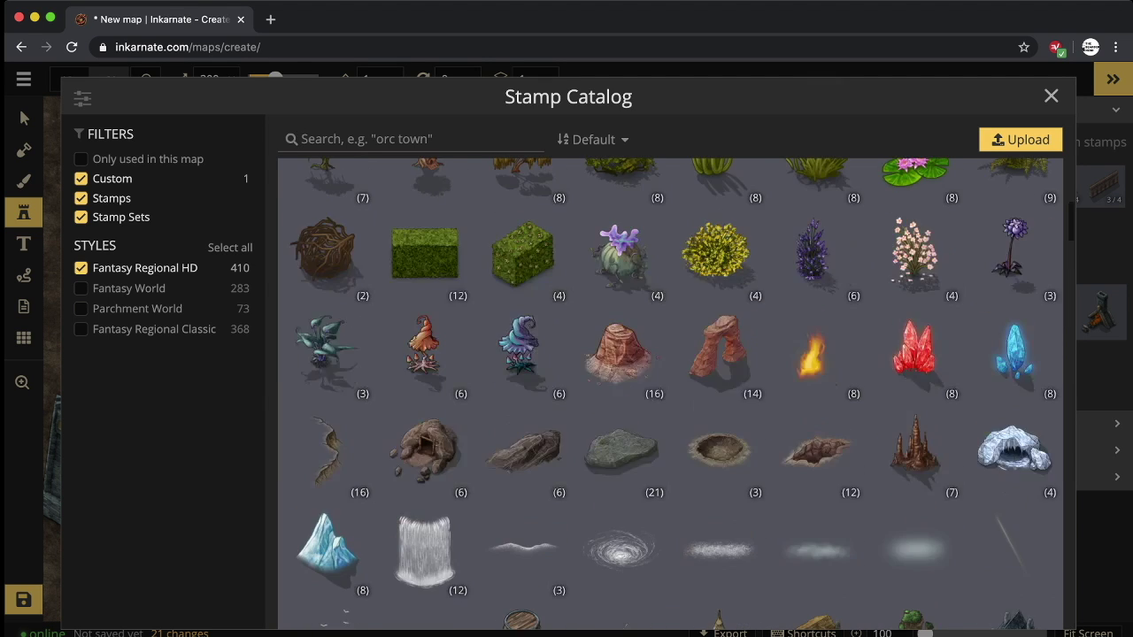
{"action": "scroll", "coordinate": [621, 494], "scroll_direction": "down", "scroll_amount": 1}
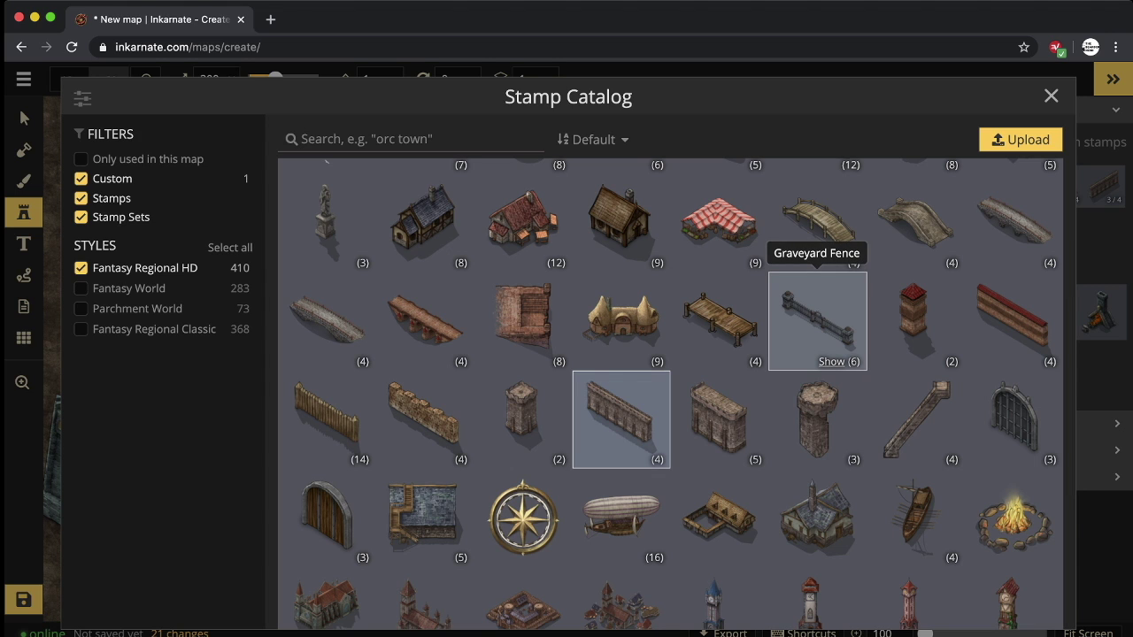
Place the first Stone Walls variant at size 175 on the ground below and left of the castle.
{"action": "left_click", "coordinate": [622, 416]}
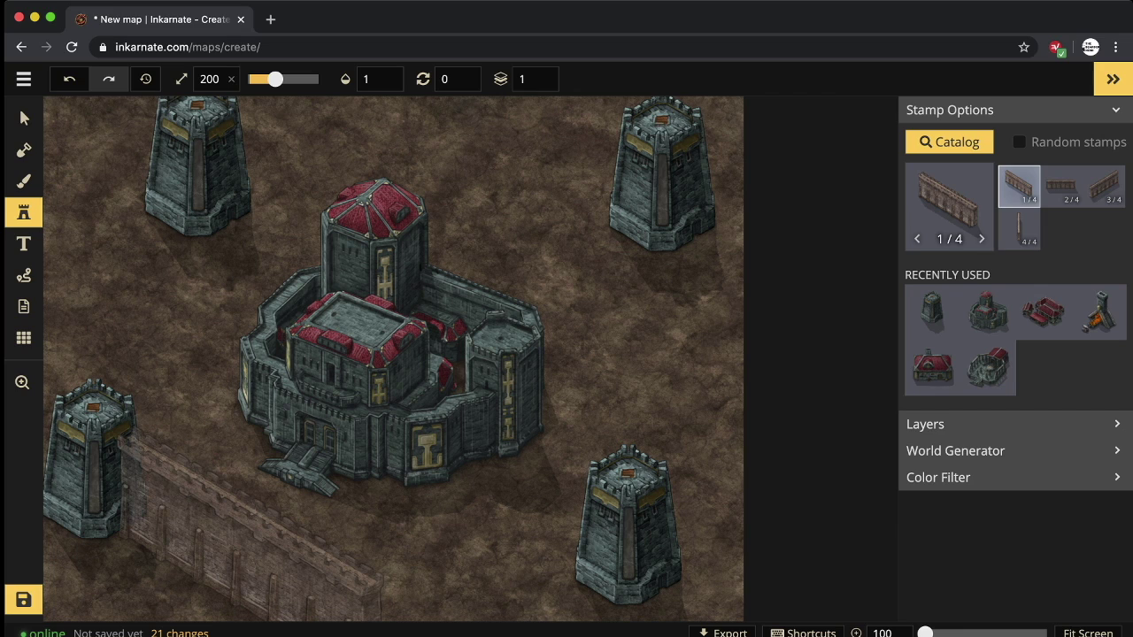
{"action": "double_click", "coordinate": [214, 78]}
{"action": "type", "text": "175"}
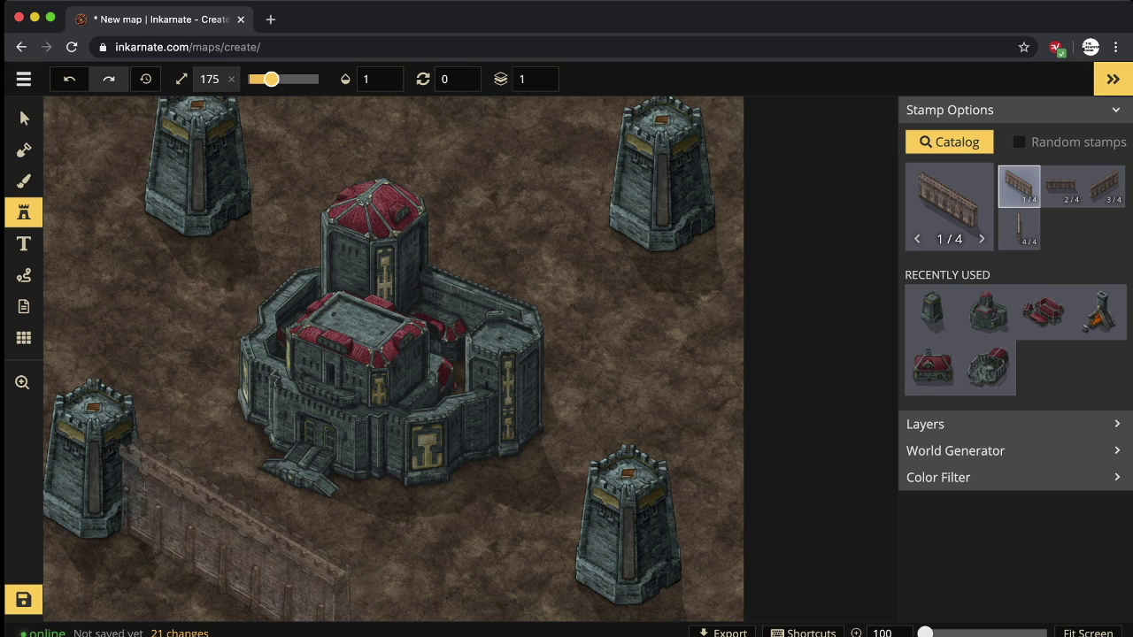
{"action": "left_click", "coordinate": [235, 531]}
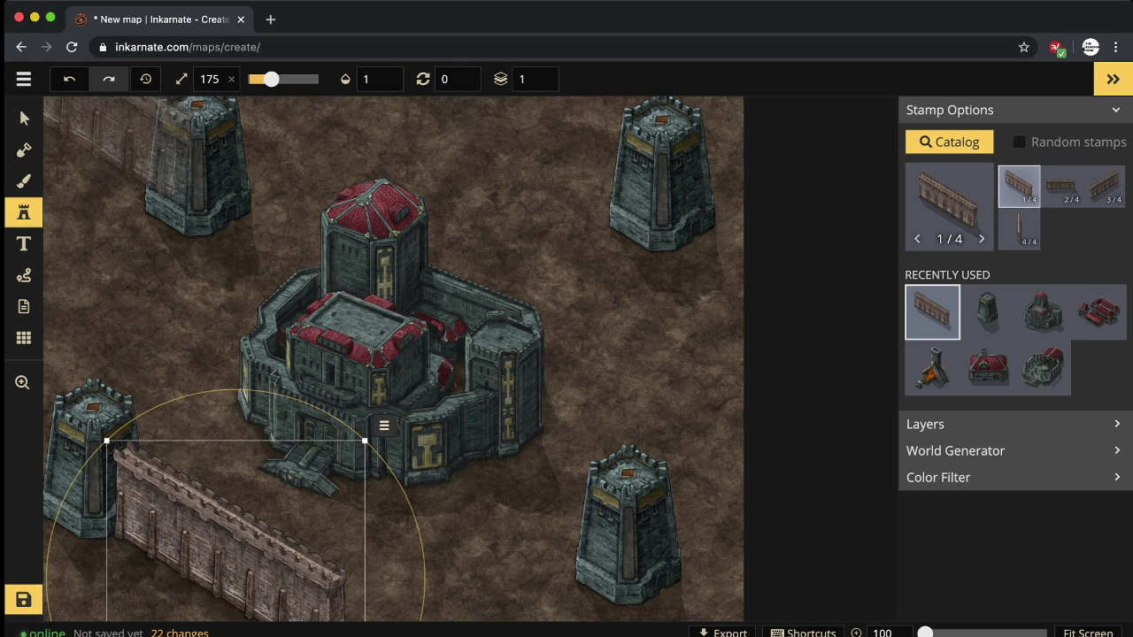
Delete all four Dwarven Tower stamps around the castle and return to stamp placement.
{"action": "left_click", "coordinate": [24, 118]}
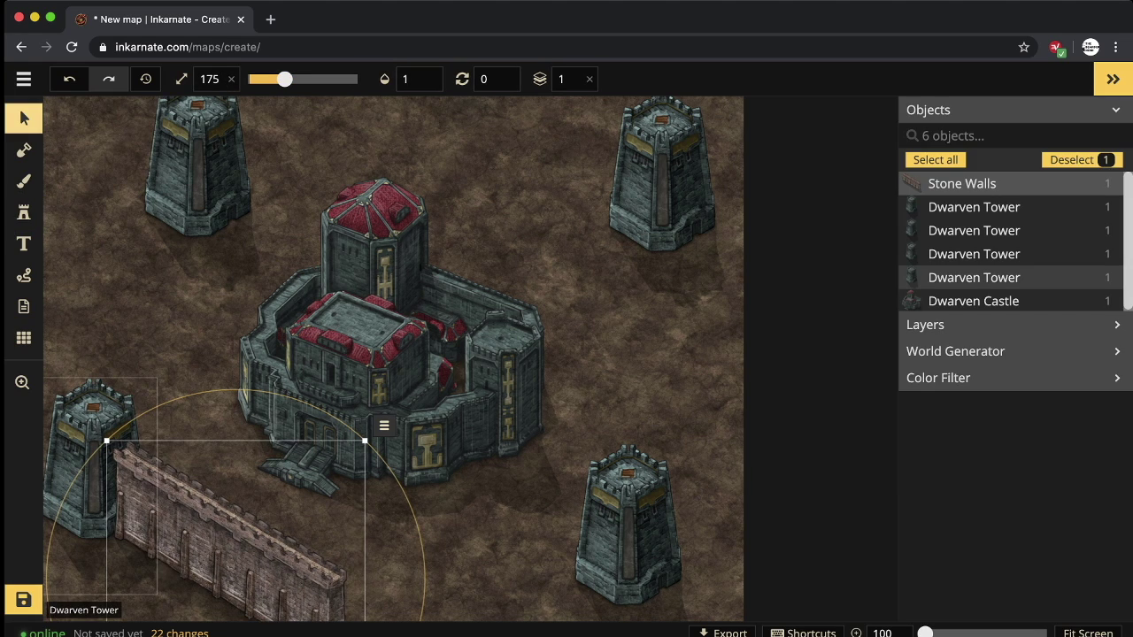
{"action": "left_click", "coordinate": [88, 470]}
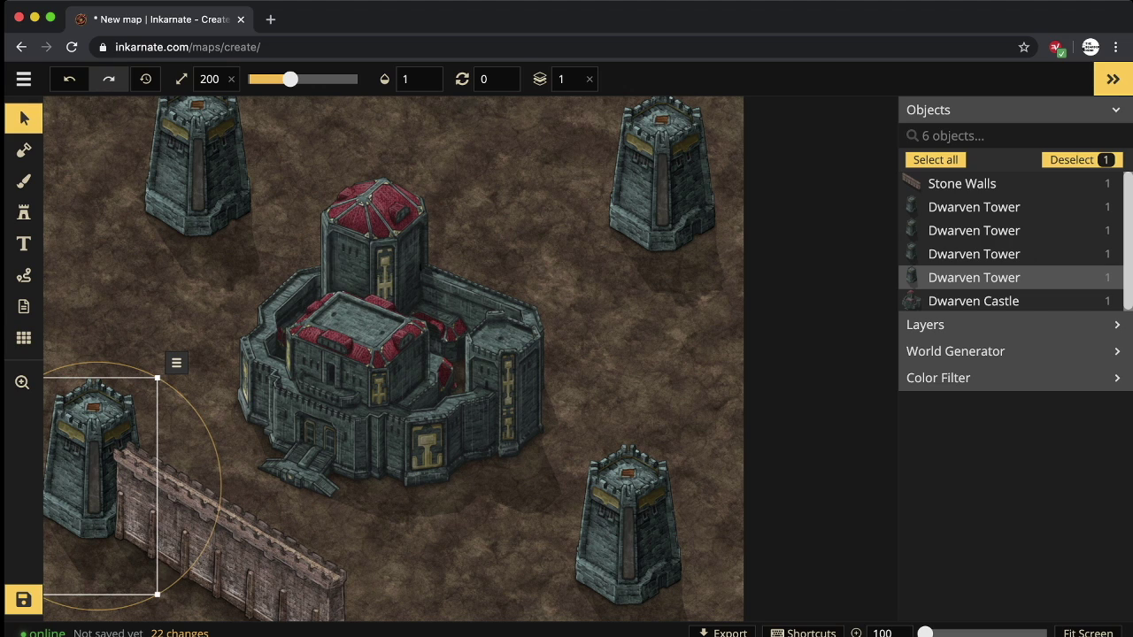
{"action": "key", "text": "Delete"}
{"action": "left_click", "coordinate": [974, 206]}
{"action": "key", "text": "Delete"}
{"action": "left_click", "coordinate": [662, 182]}
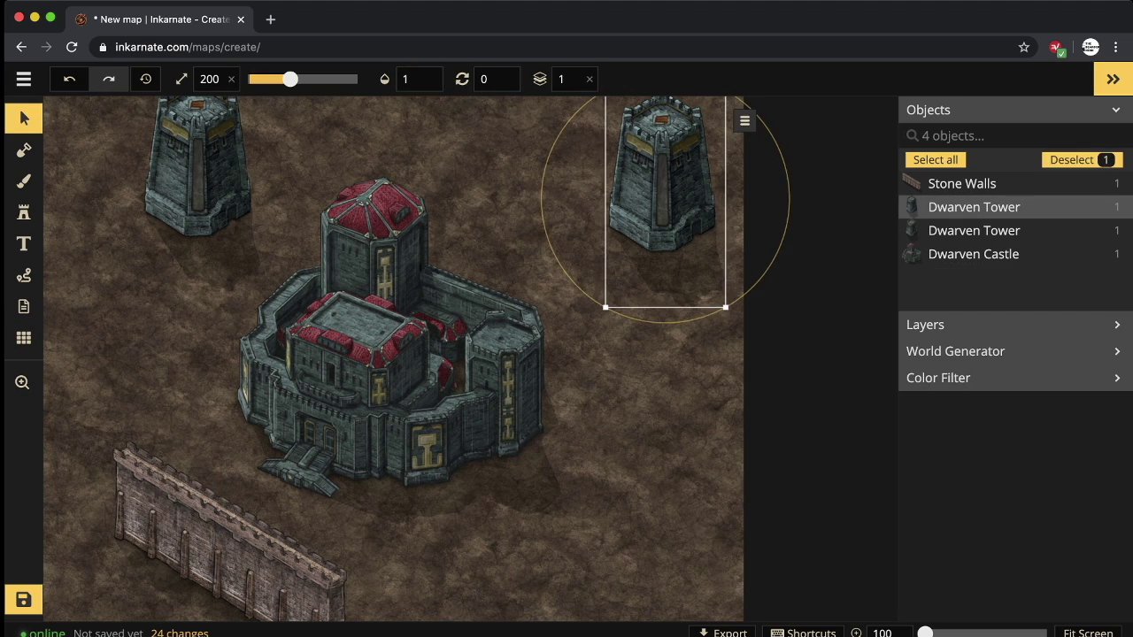
{"action": "key", "text": "Delete"}
{"action": "left_click", "coordinate": [200, 175]}
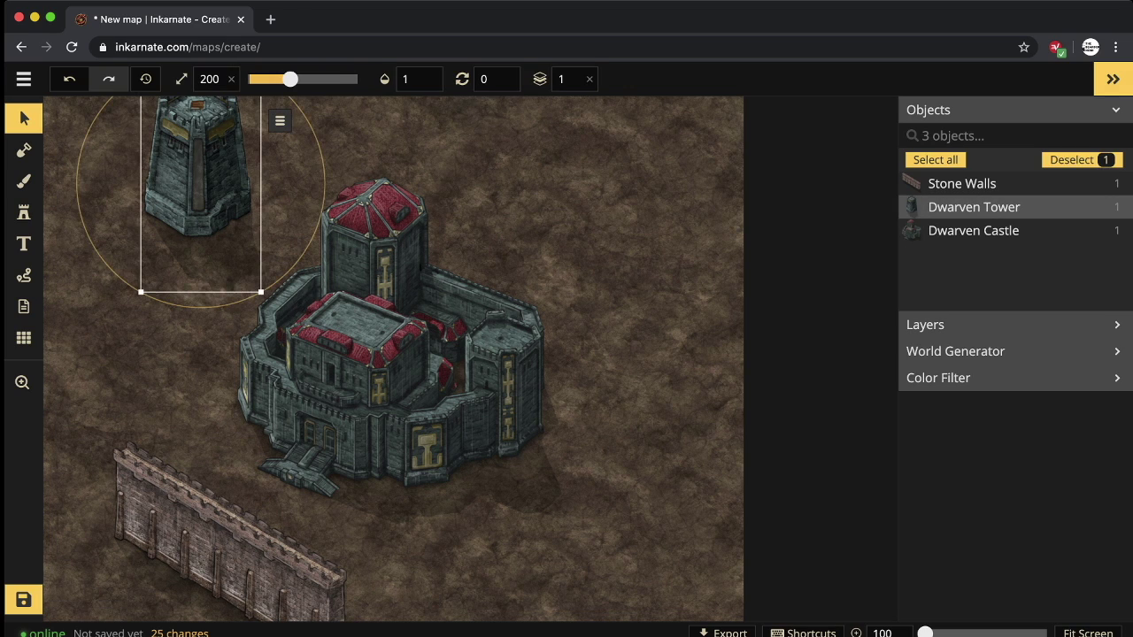
{"action": "key", "text": "Delete"}
{"action": "left_click", "coordinate": [24, 212]}
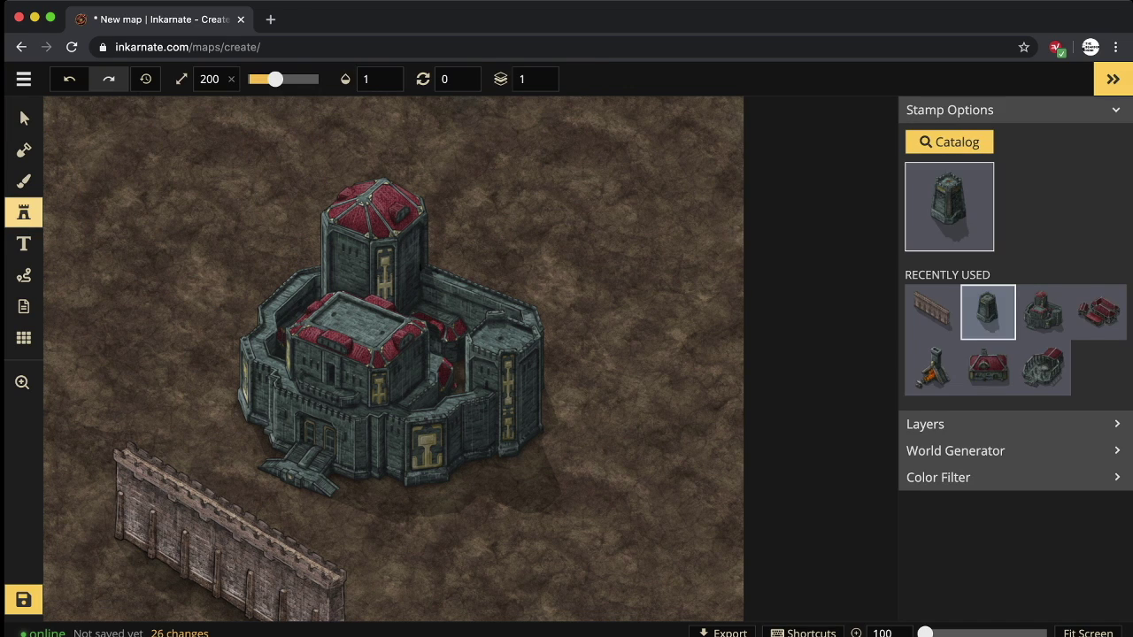
Place a Stone Wall Towers stamp at size 200 over the existing wall's upper-left end, and shift the wall to meet it.
{"action": "left_click", "coordinate": [949, 206]}
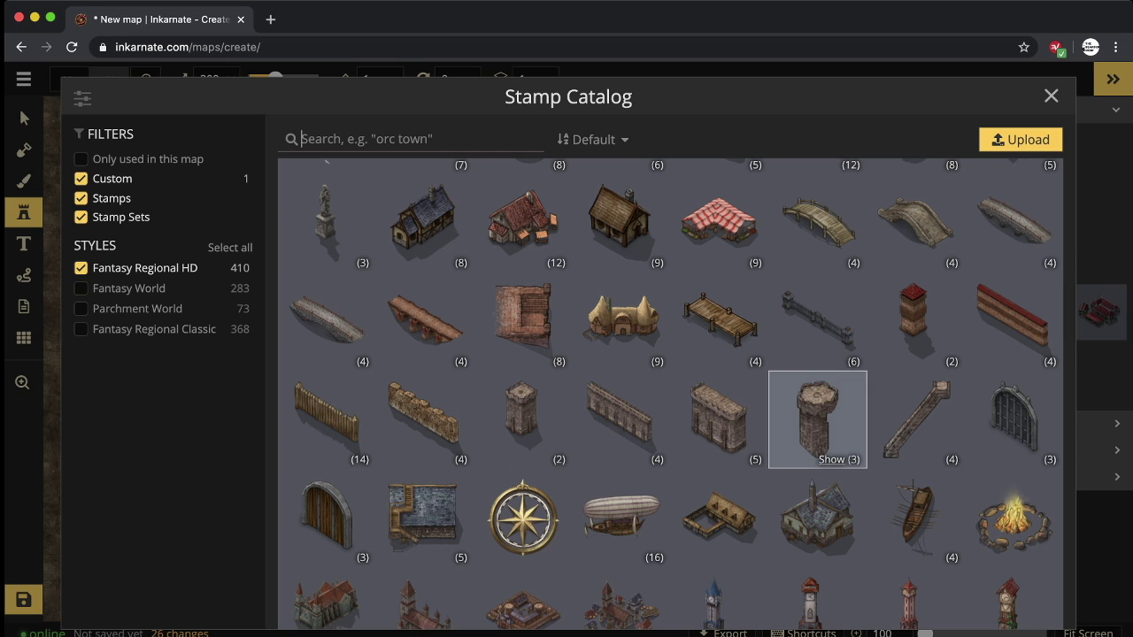
{"action": "left_click", "coordinate": [522, 415]}
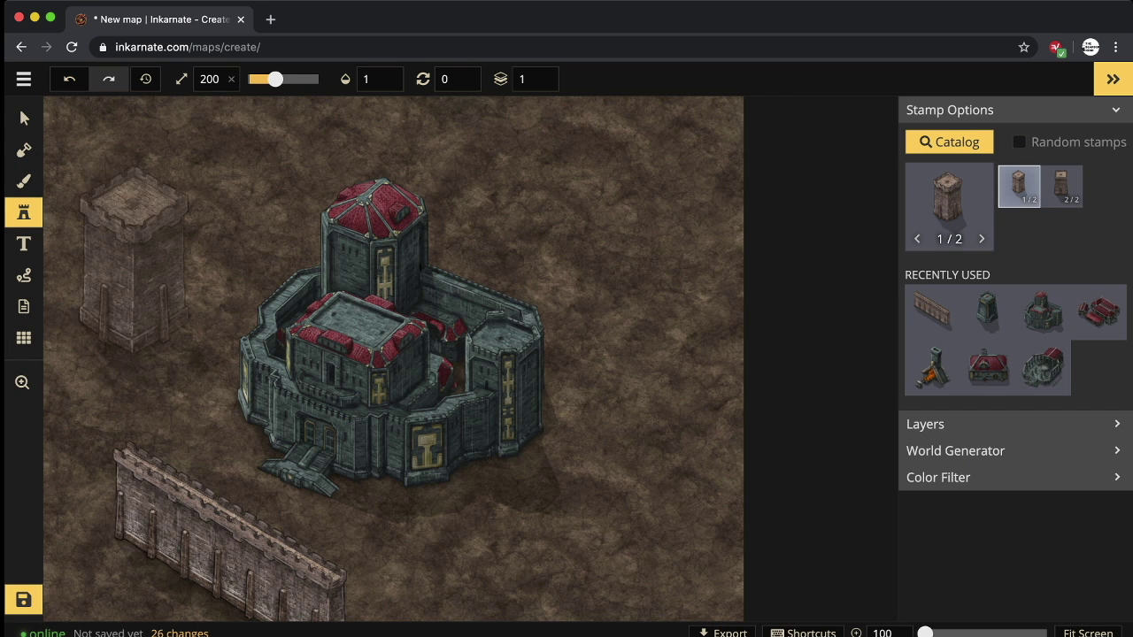
{"action": "left_click", "coordinate": [97, 480]}
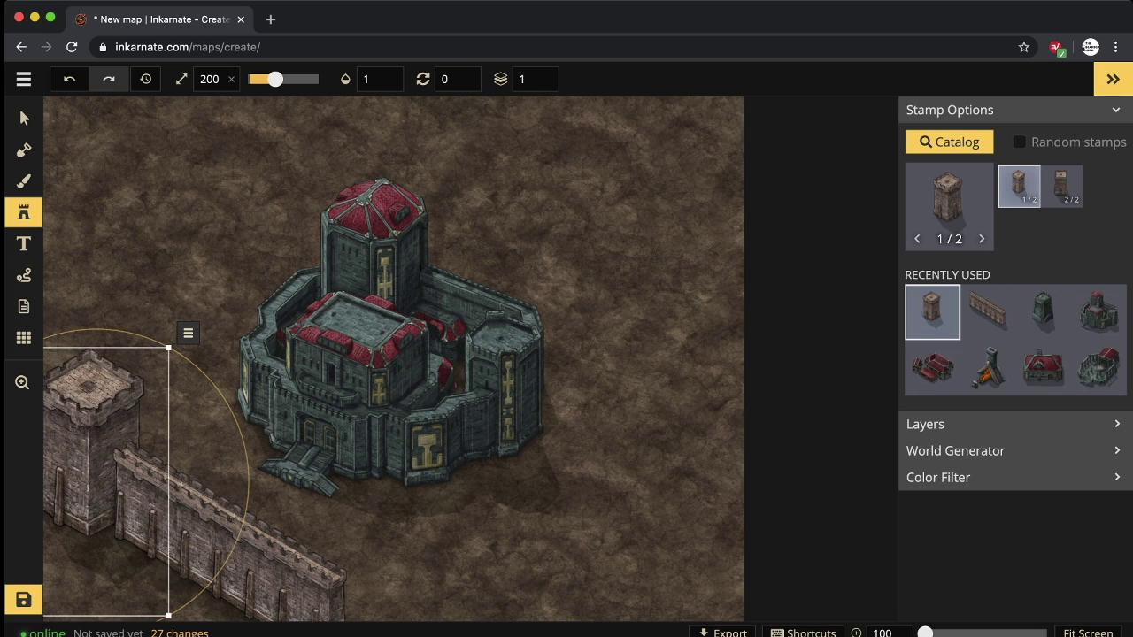
{"action": "left_click", "coordinate": [24, 117]}
{"action": "left_click_drag", "start_coordinate": [212, 531], "coordinate": [199, 526]}
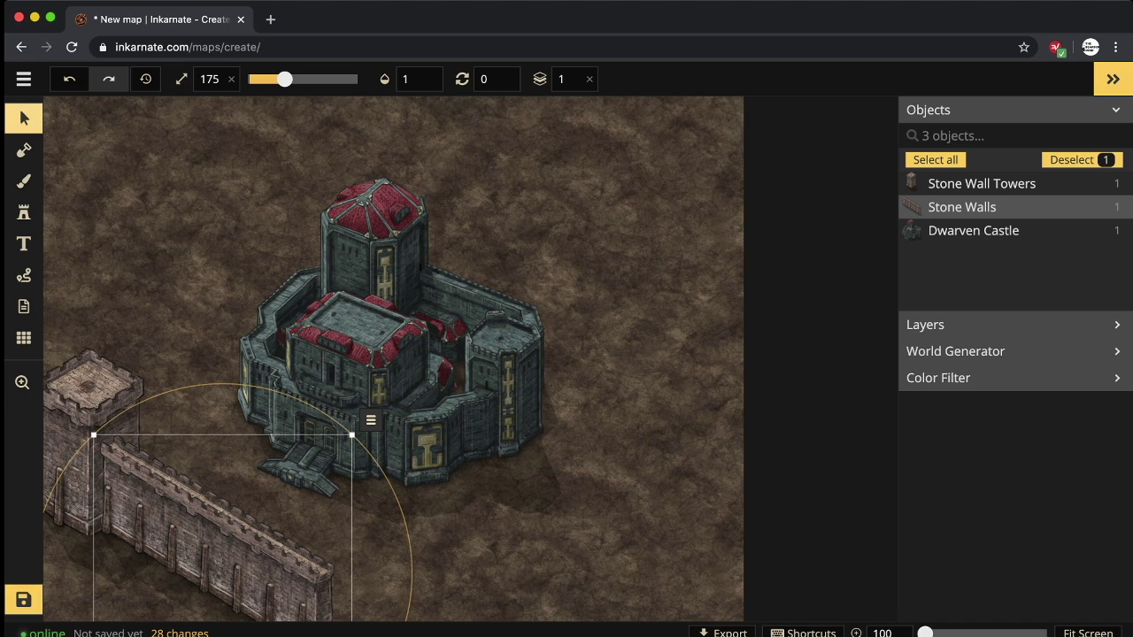
Place two vertical Stone Walls stamps (variant 4/4) at size 175, stacked end to end from the corner tower up to the map's upper edge.
{"action": "left_click", "coordinate": [24, 212]}
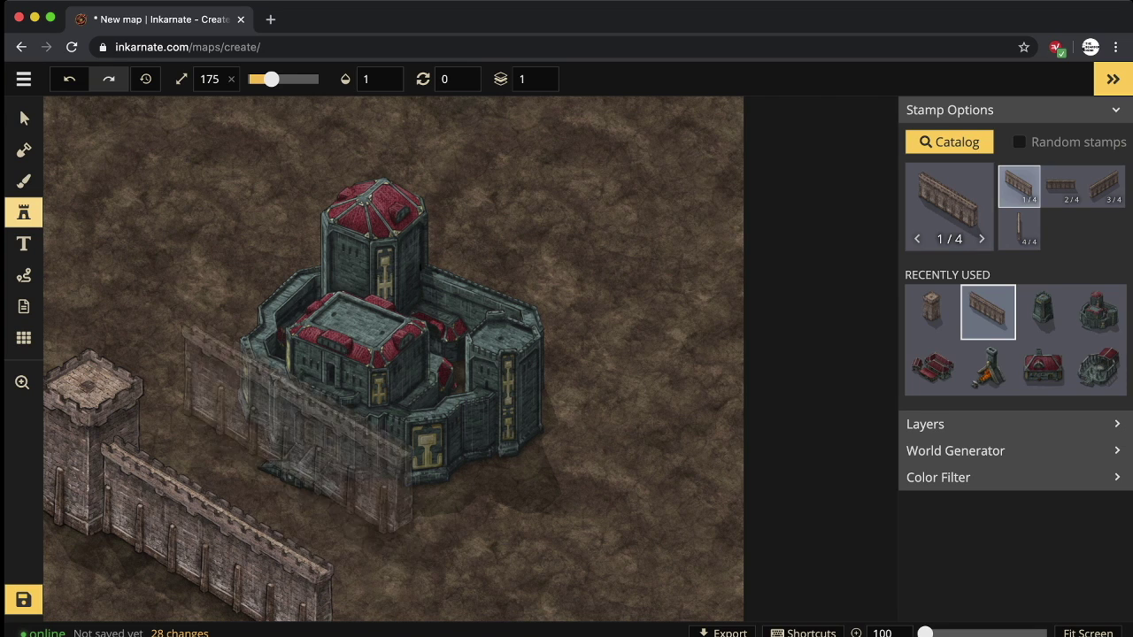
{"action": "left_click", "coordinate": [1019, 228]}
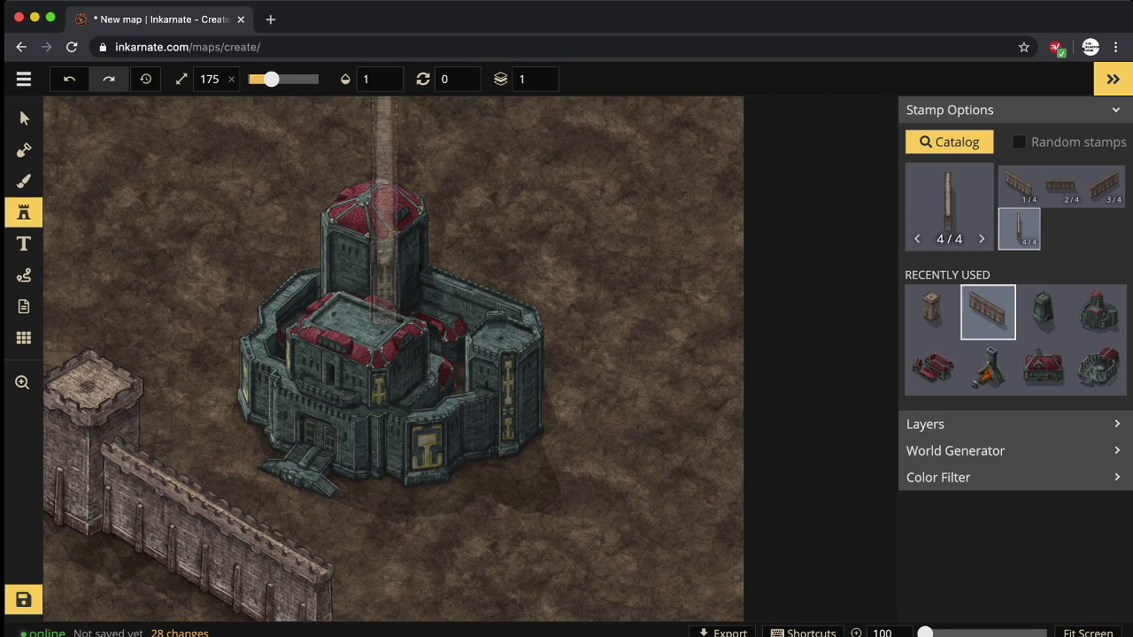
{"action": "left_click", "coordinate": [96, 319]}
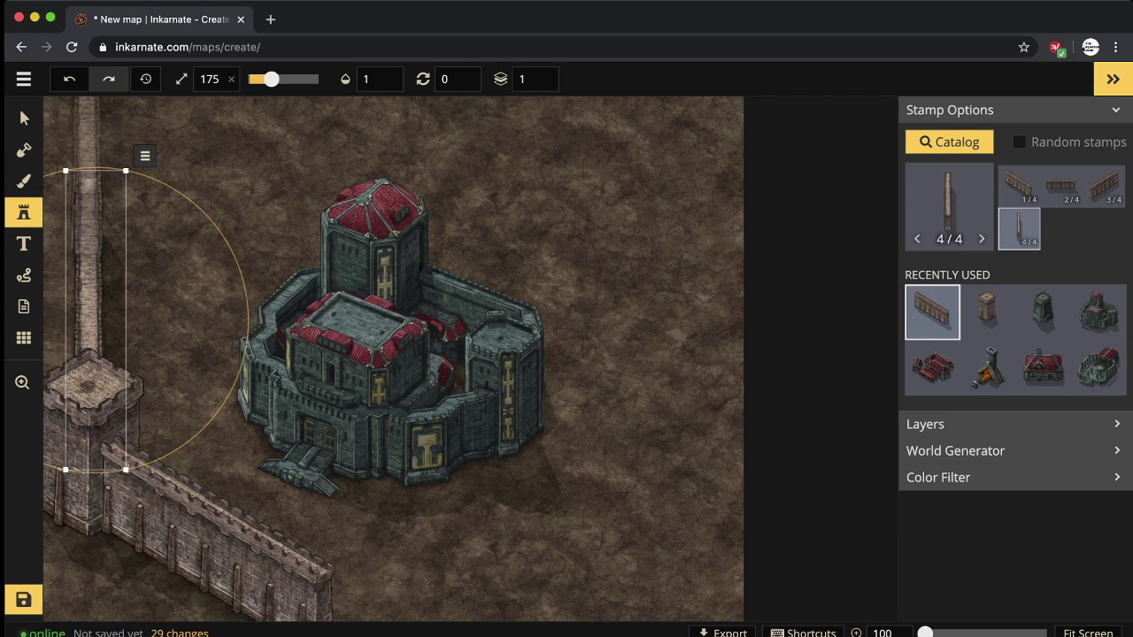
{"action": "left_click", "coordinate": [96, 156]}
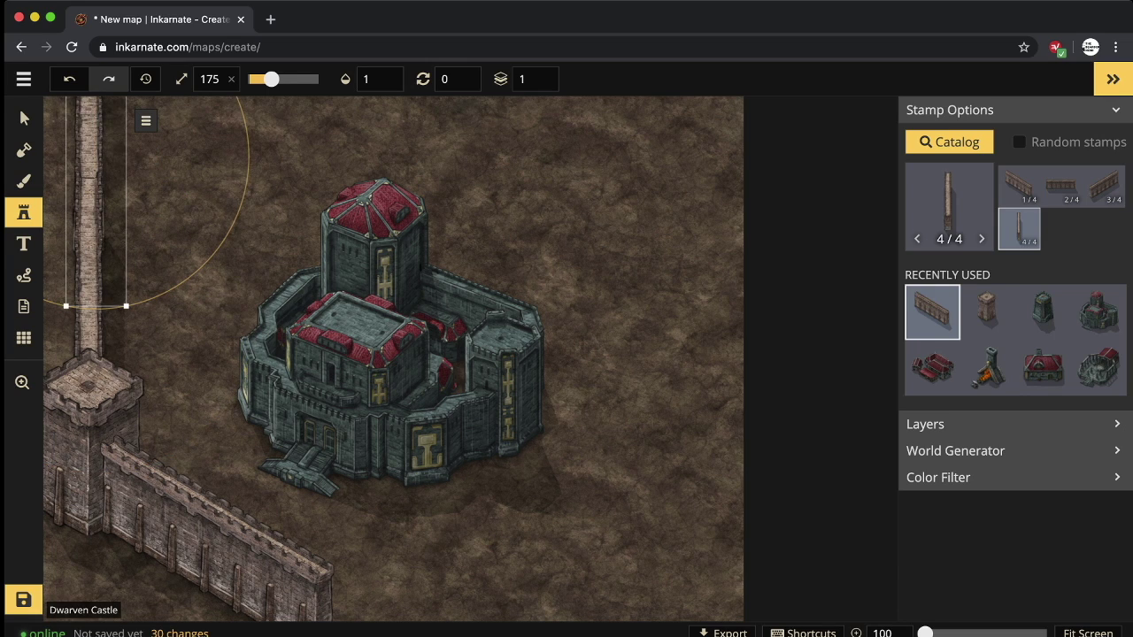
Select Stone Walls variant 2/4 and look through the Fantasy Regional HD stamps for other wall and tower pieces.
{"action": "left_click", "coordinate": [1061, 185]}
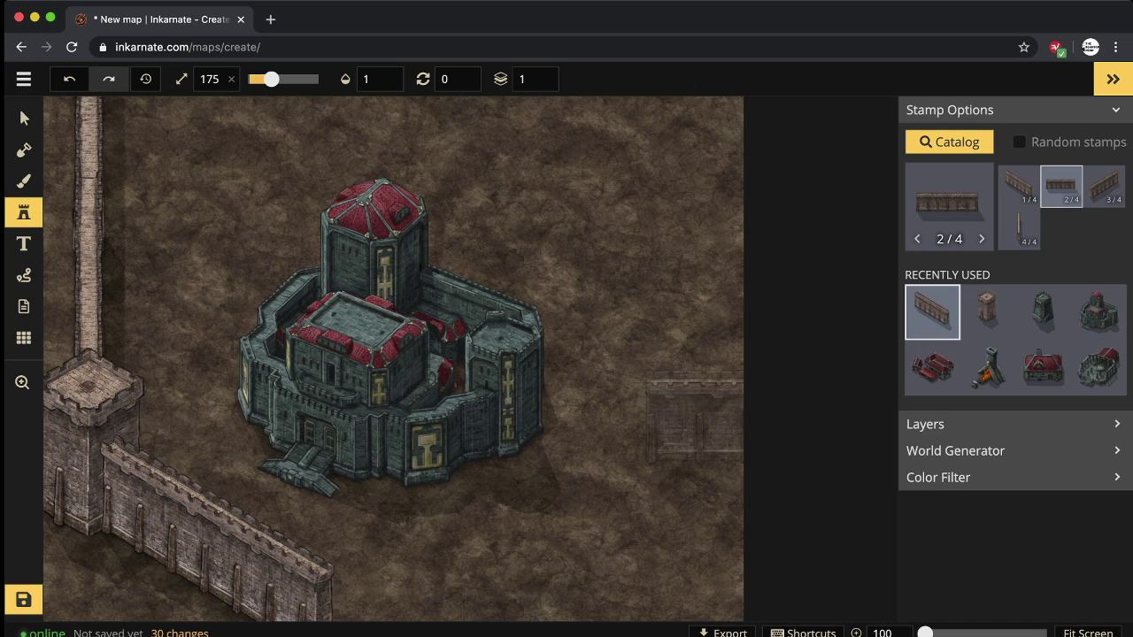
{"action": "left_click", "coordinate": [949, 204]}
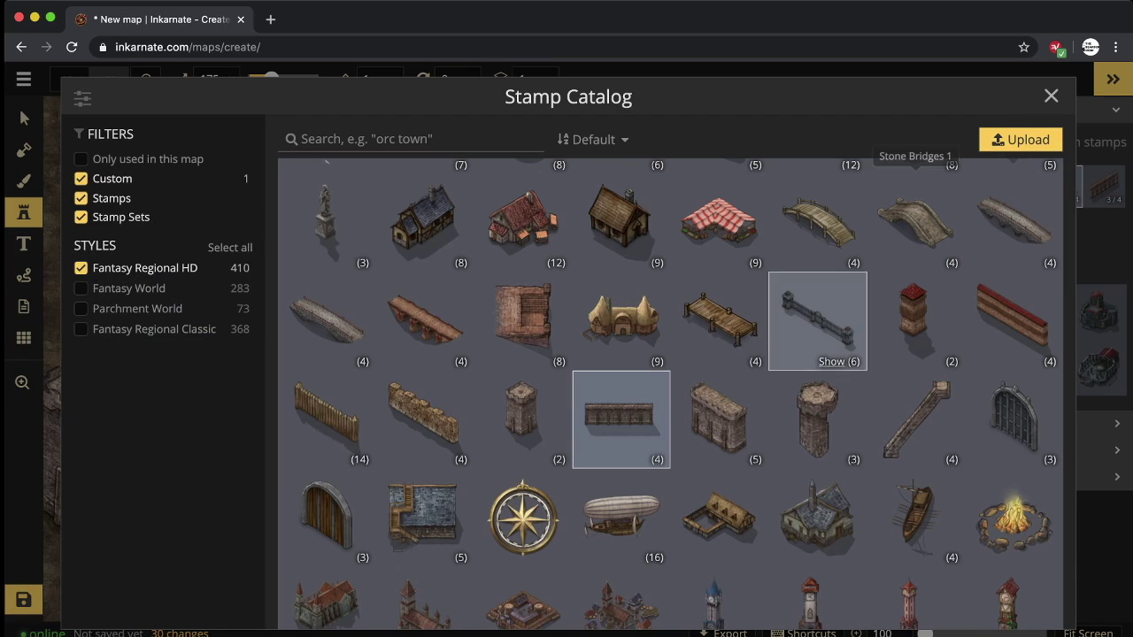
{"action": "scroll", "coordinate": [717, 416], "scroll_direction": "down", "scroll_amount": 1}
{"action": "scroll", "coordinate": [717, 416], "scroll_direction": "up", "scroll_amount": 5}
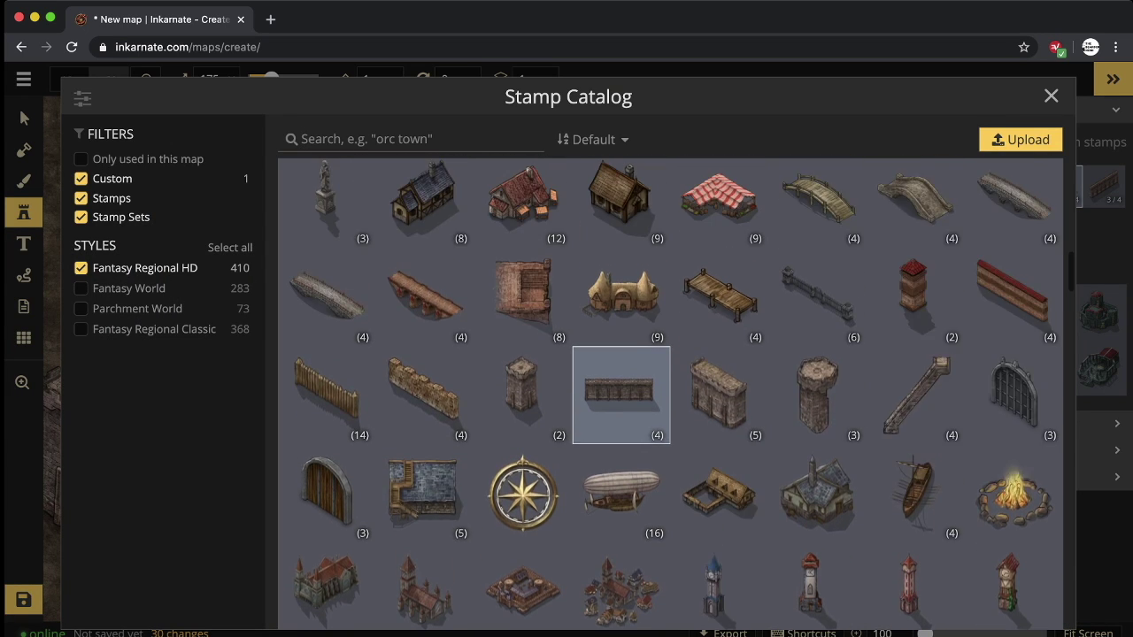
{"action": "scroll", "coordinate": [672, 394], "scroll_direction": "down", "scroll_amount": 5}
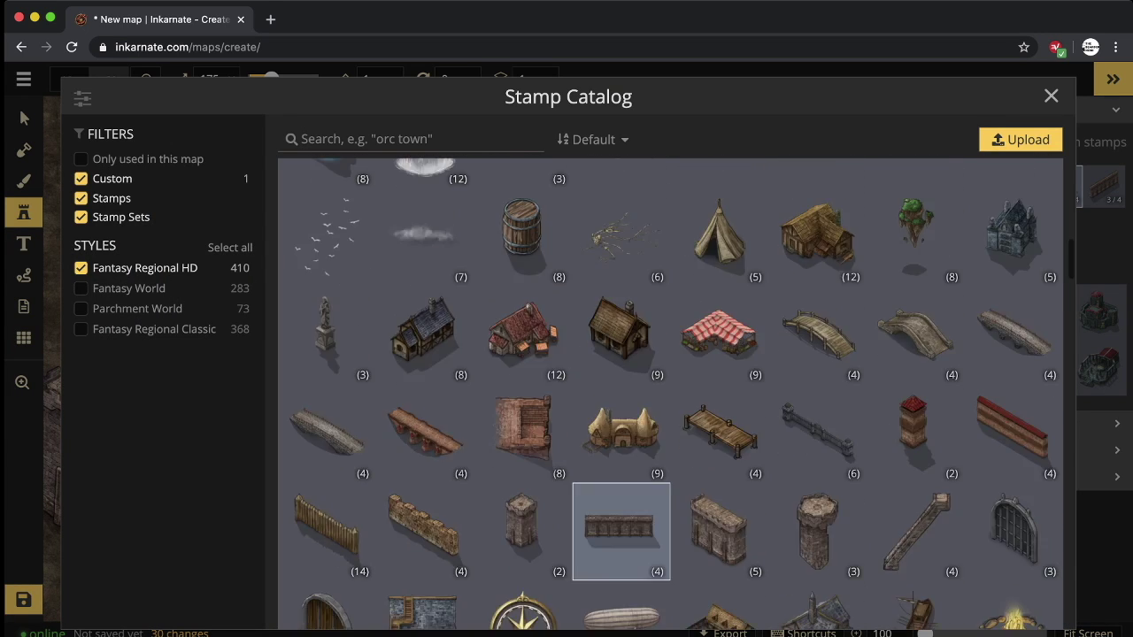
{"action": "scroll", "coordinate": [715, 372], "scroll_direction": "down", "scroll_amount": 5}
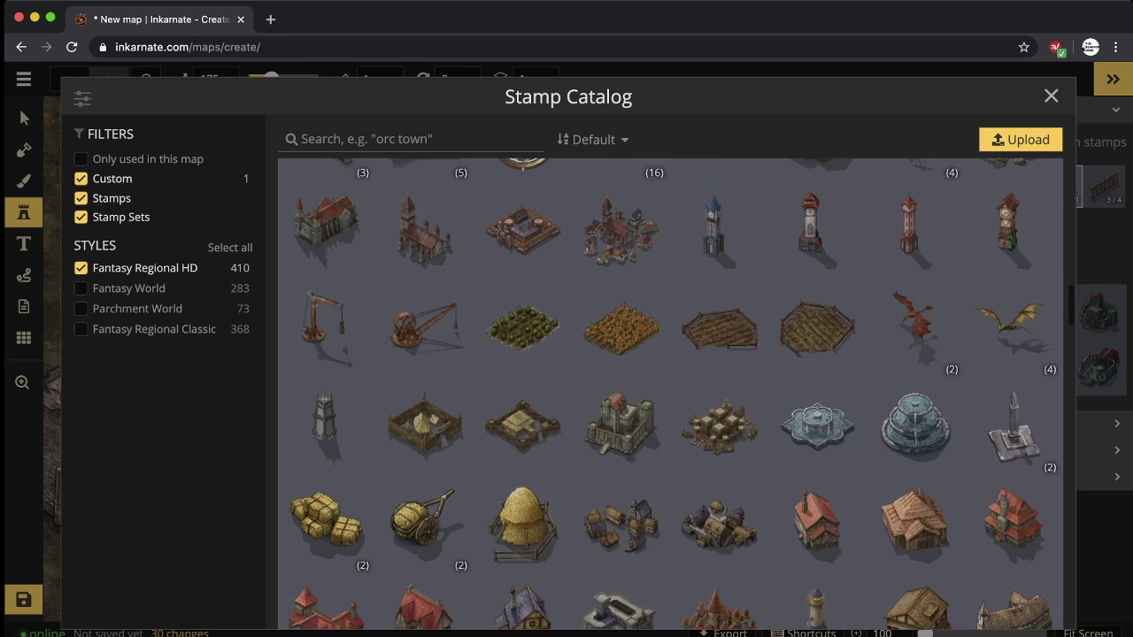
{"action": "scroll", "coordinate": [717, 416], "scroll_direction": "down", "scroll_amount": 2}
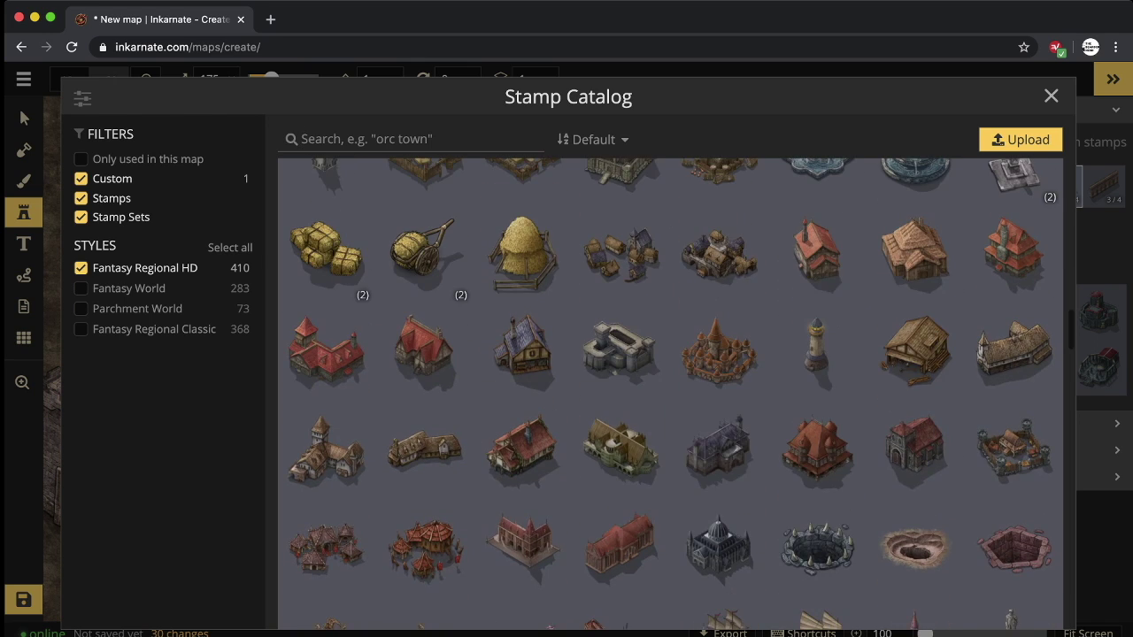
{"action": "scroll", "coordinate": [719, 456], "scroll_direction": "down", "scroll_amount": 3}
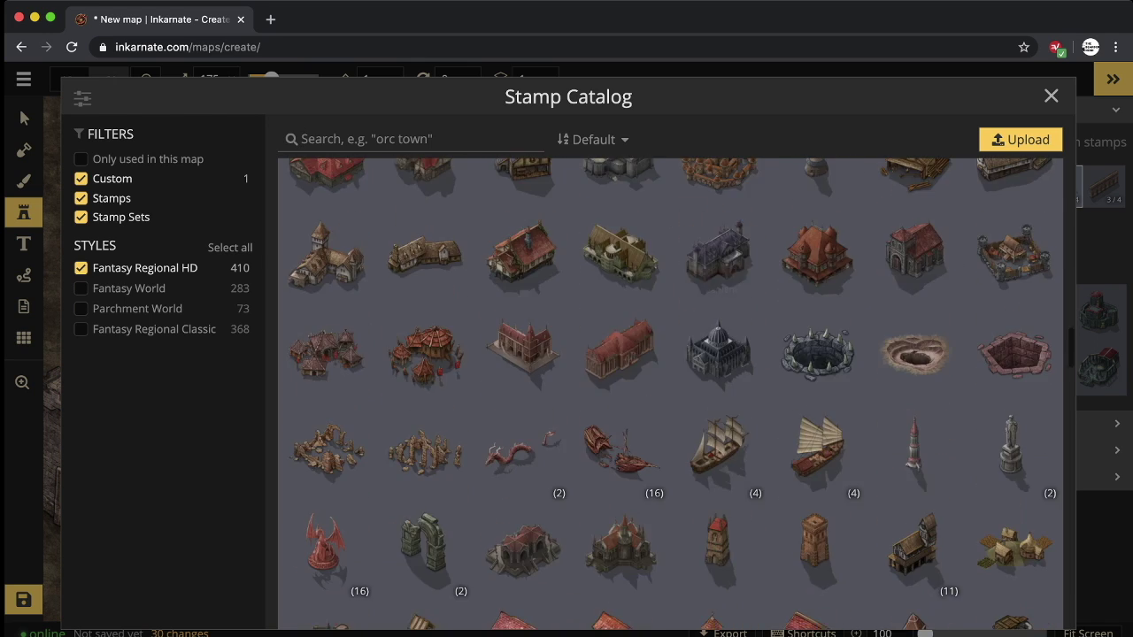
{"action": "scroll", "coordinate": [719, 411], "scroll_direction": "down", "scroll_amount": 3}
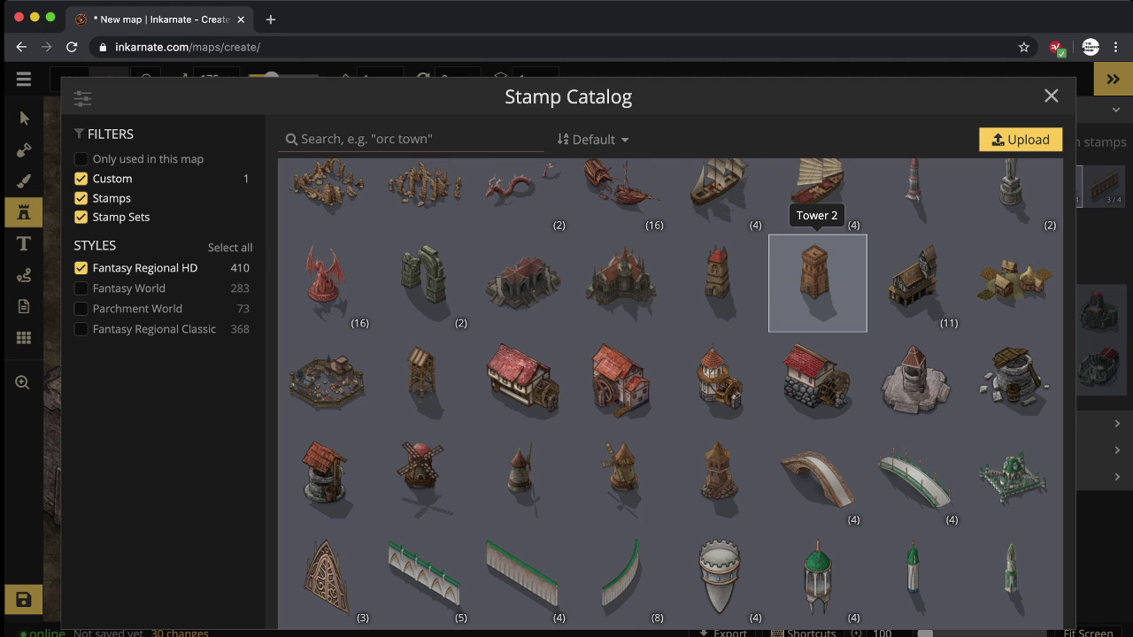
{"action": "scroll", "coordinate": [817, 284], "scroll_direction": "down", "scroll_amount": 8}
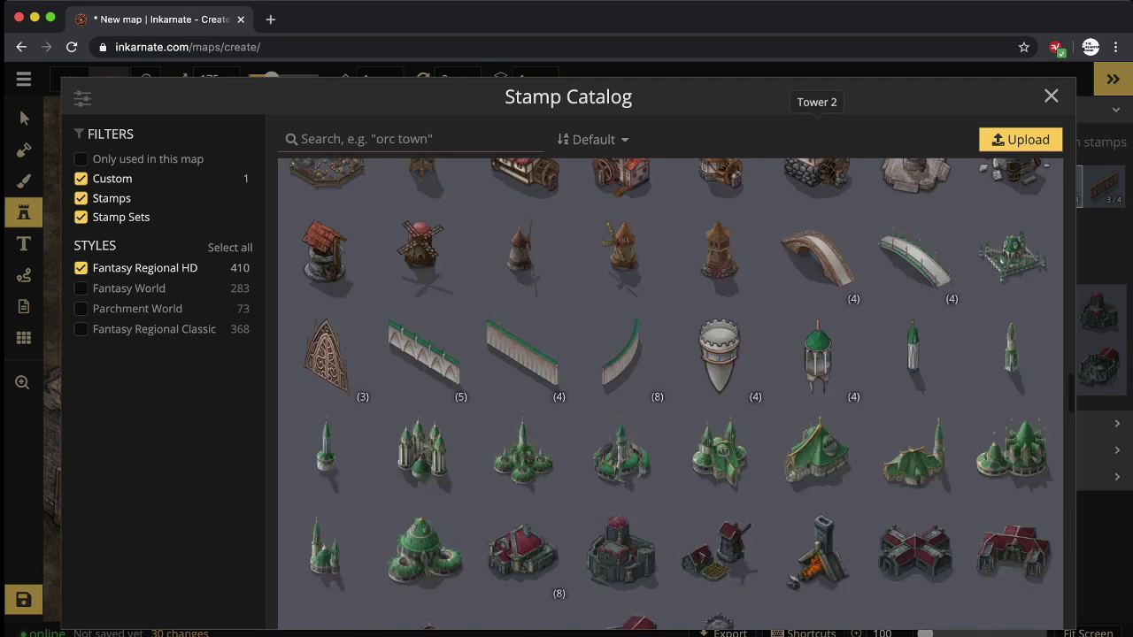
{"action": "scroll", "coordinate": [817, 266], "scroll_direction": "down", "scroll_amount": 8}
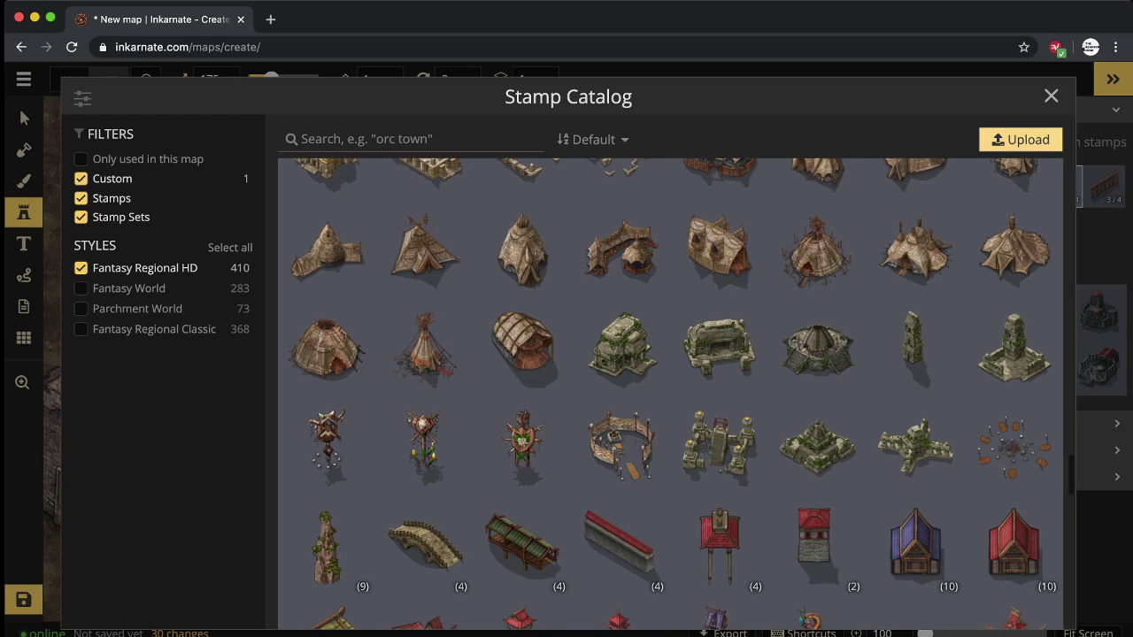
{"action": "key", "text": "Escape"}
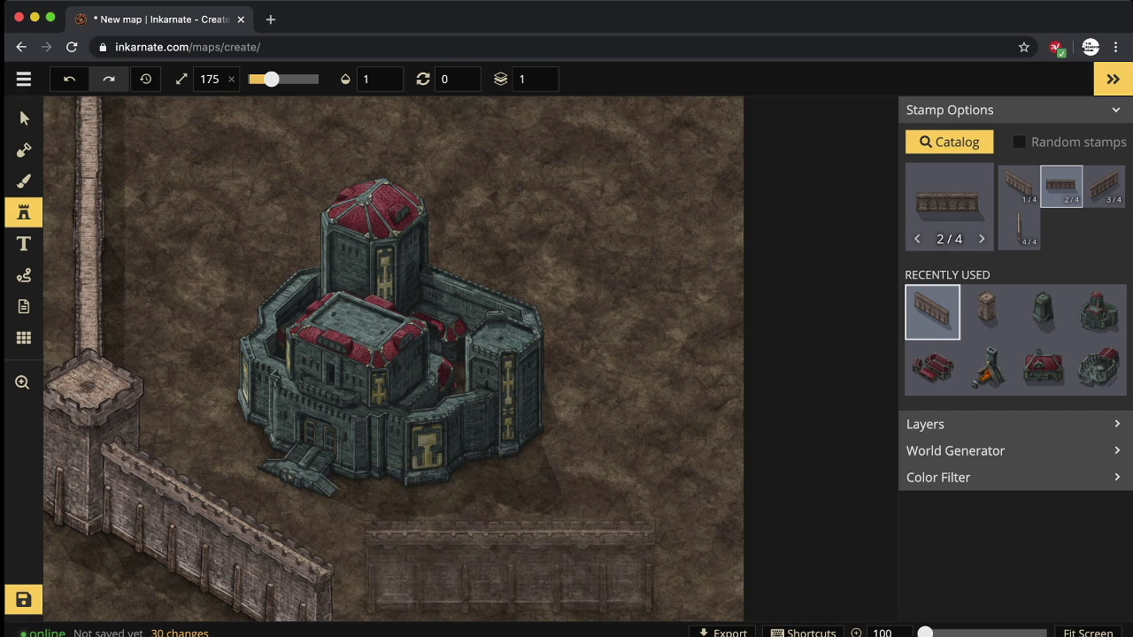
Place a second Stone Wall Towers stamp at size 200 and move it onto the diagonal wall's lower-right end.
{"action": "left_click", "coordinate": [988, 311]}
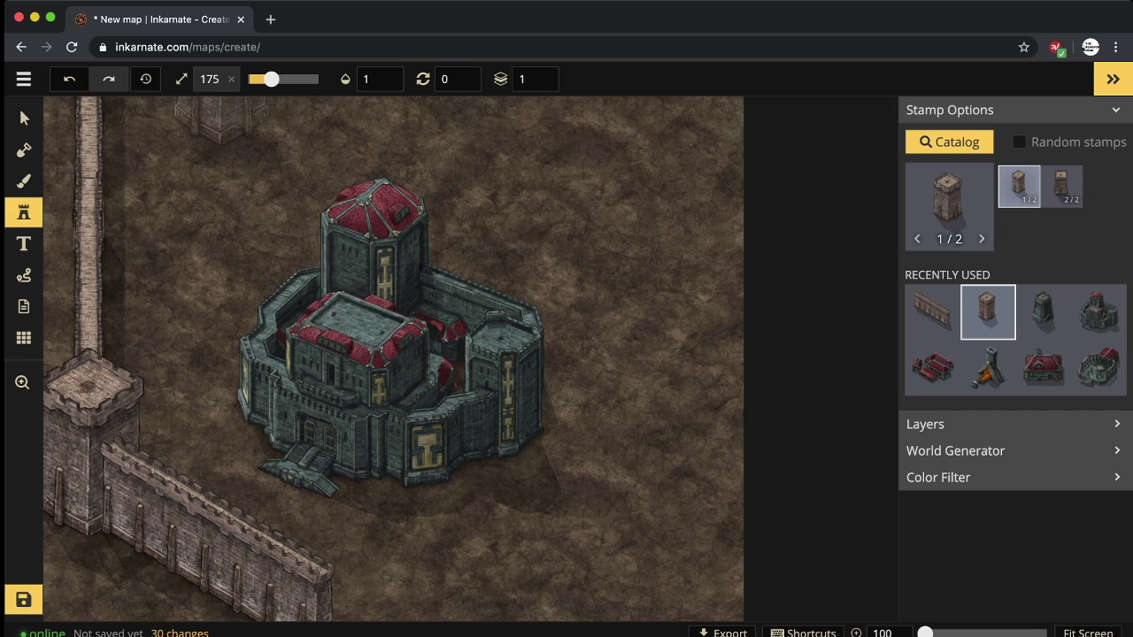
{"action": "type", "text": "2"}
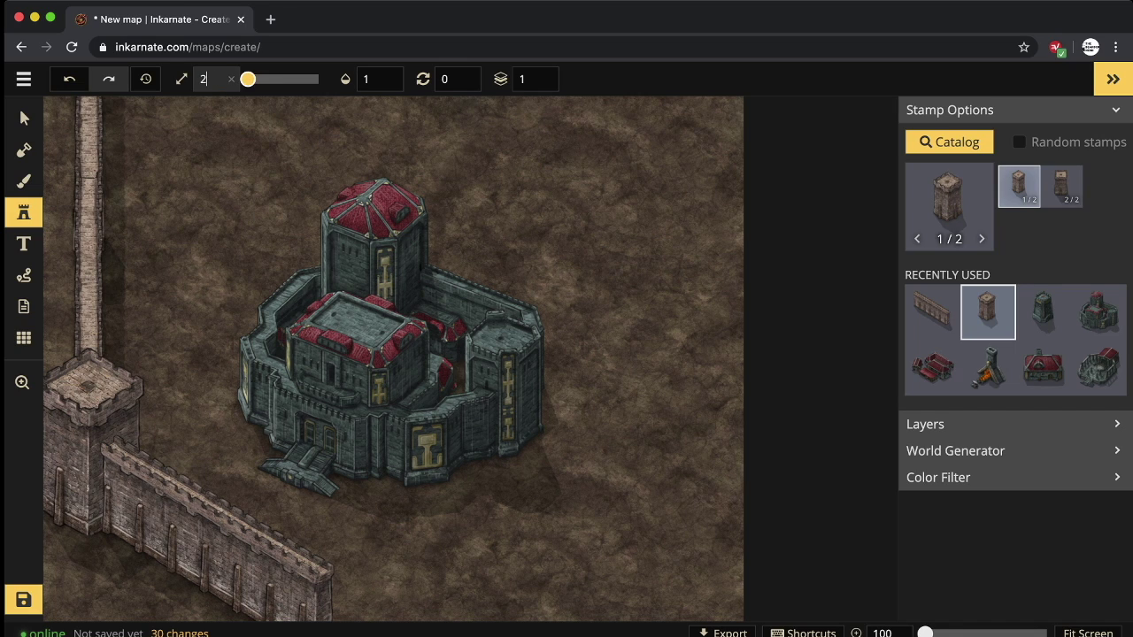
{"action": "type", "text": "00"}
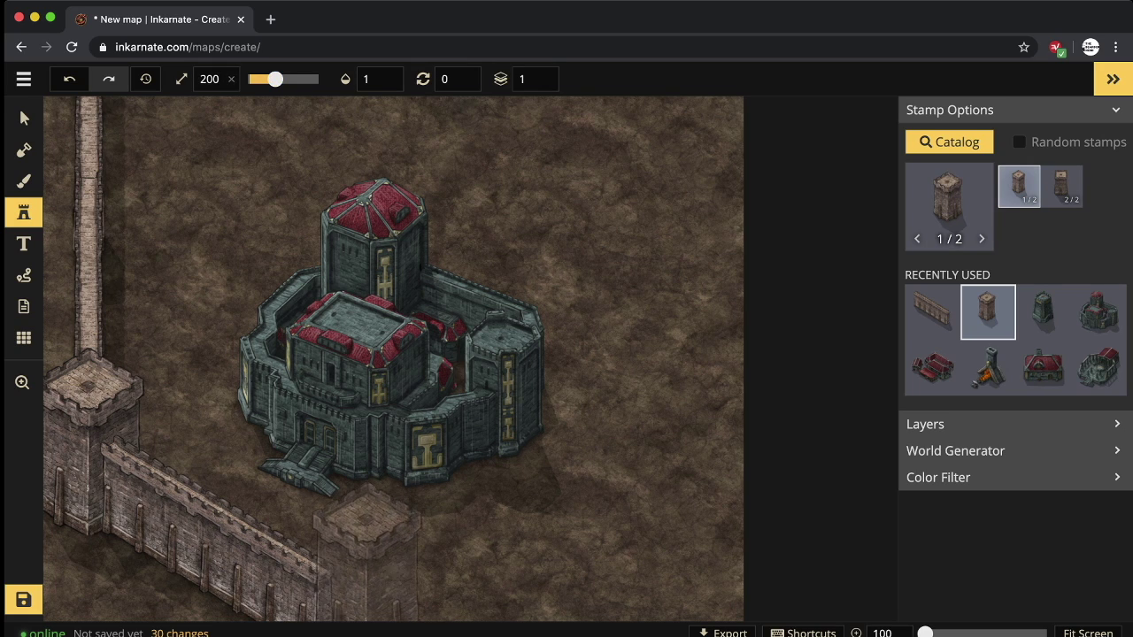
{"action": "left_click", "coordinate": [375, 544]}
{"action": "left_click", "coordinate": [24, 118]}
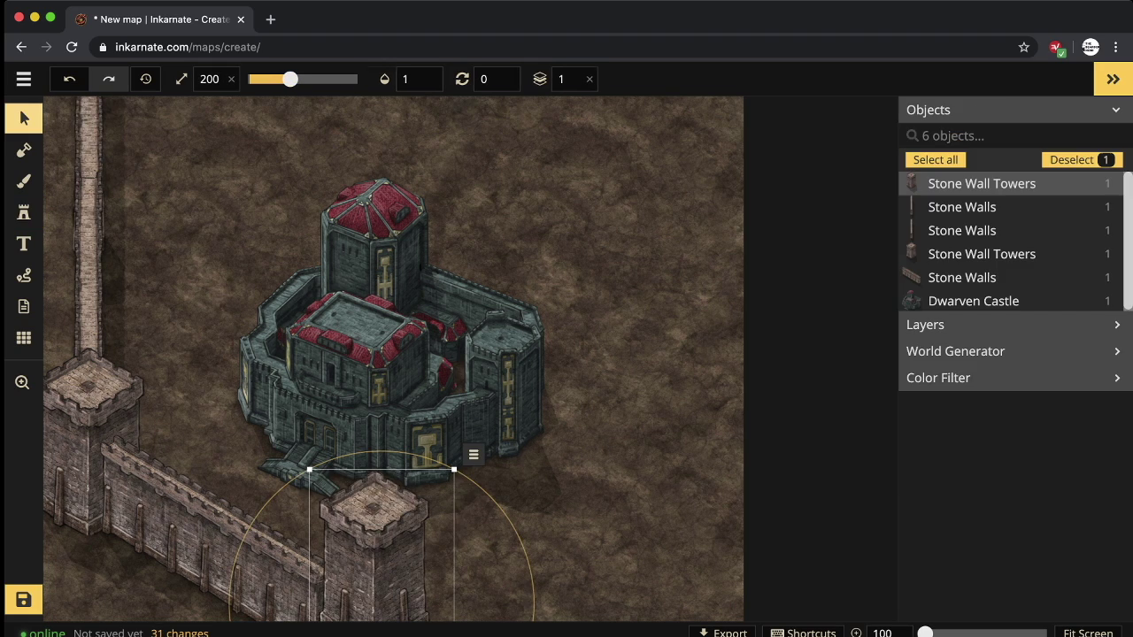
{"action": "left_click_drag", "start_coordinate": [380, 557], "coordinate": [367, 591]}
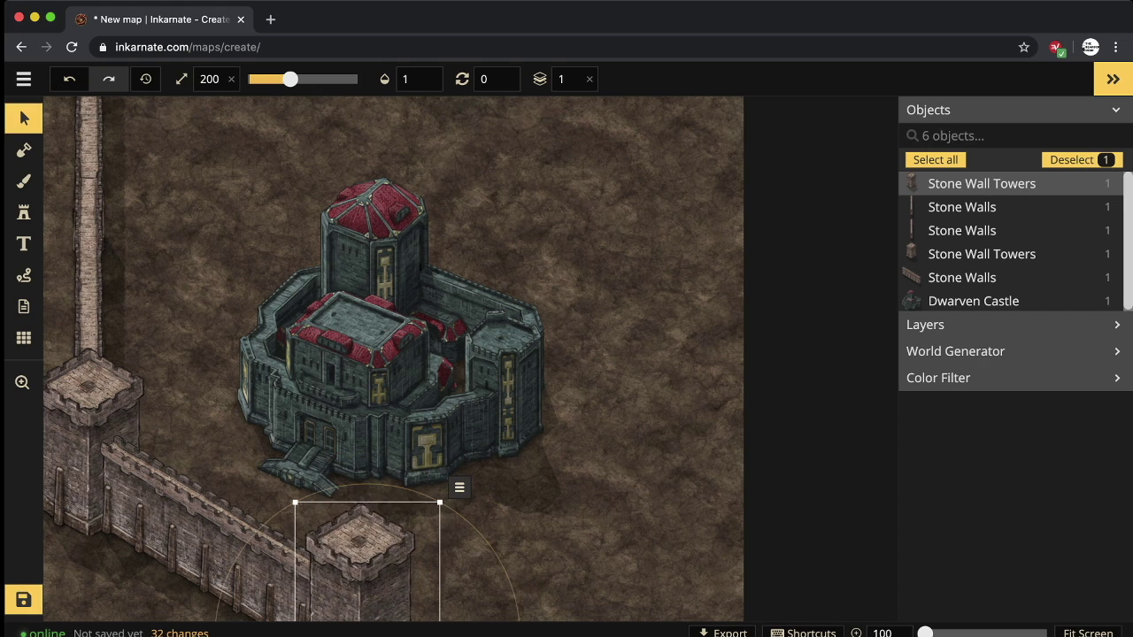
{"action": "key", "text": "Escape"}
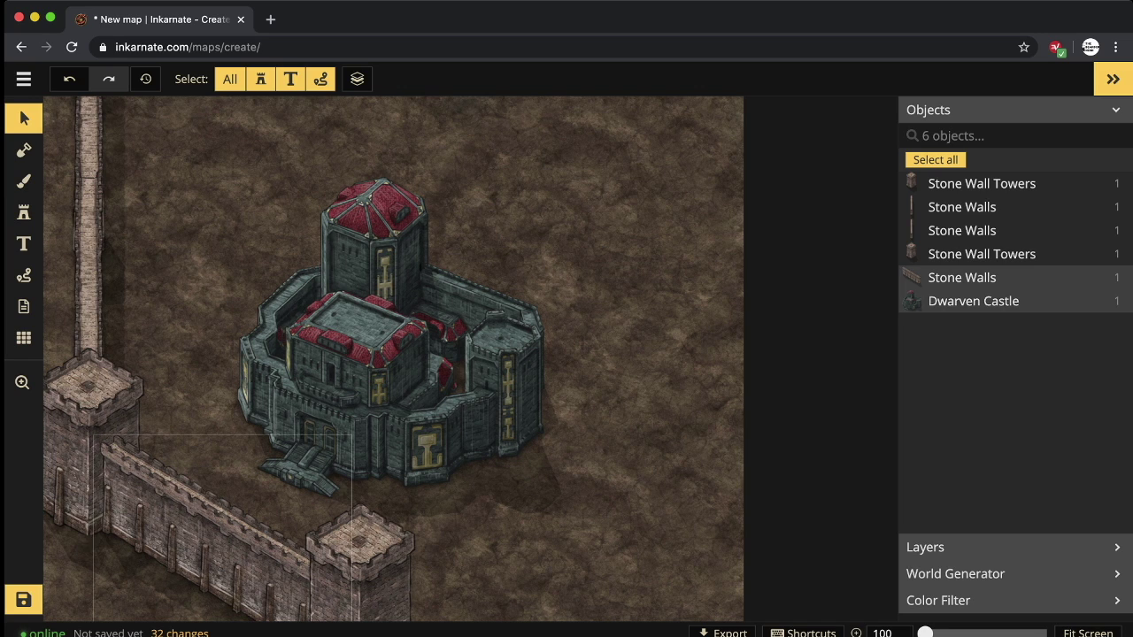
Place a horizontal Stone Walls stamp (variant 2/4) at size 175 and align its left end with the second tower below the castle.
{"action": "left_click", "coordinate": [962, 277]}
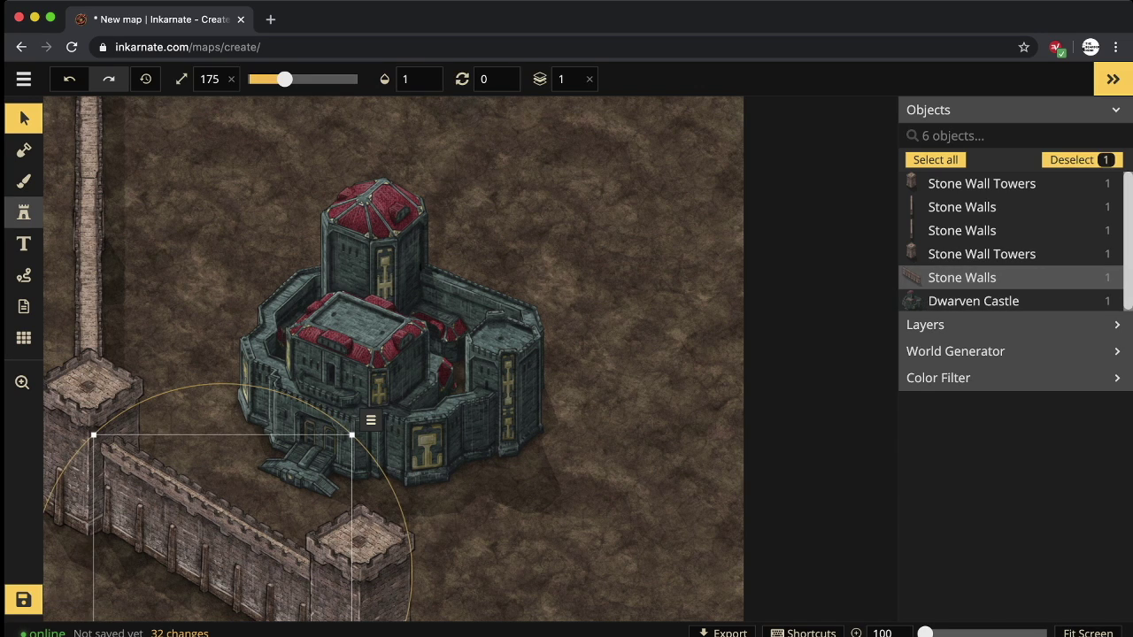
{"action": "left_click", "coordinate": [24, 213]}
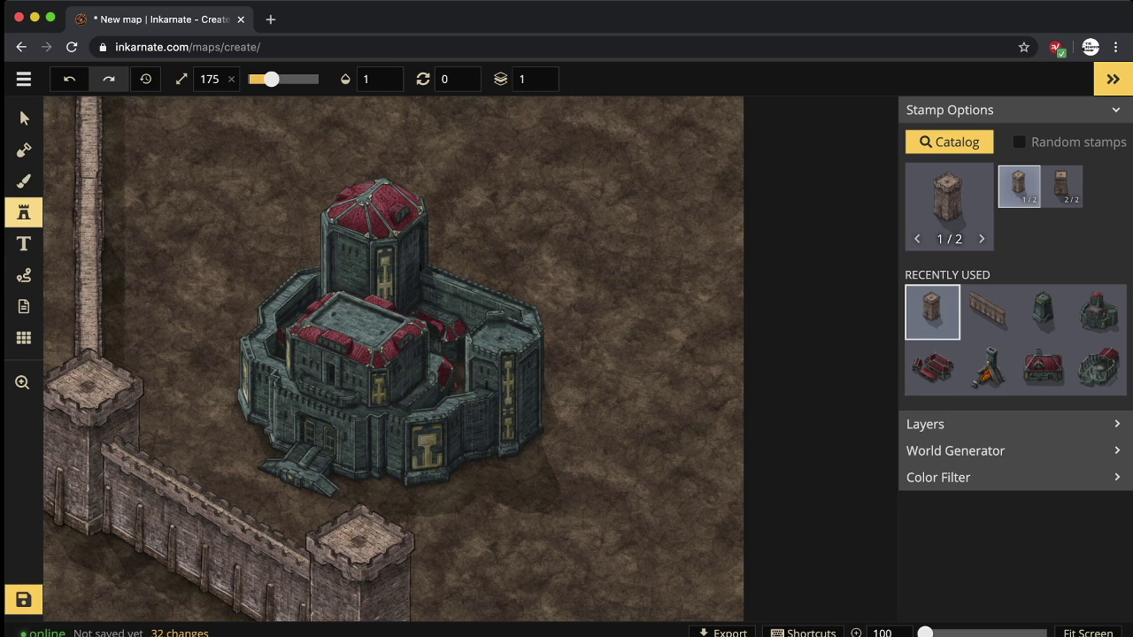
{"action": "left_click", "coordinate": [988, 311]}
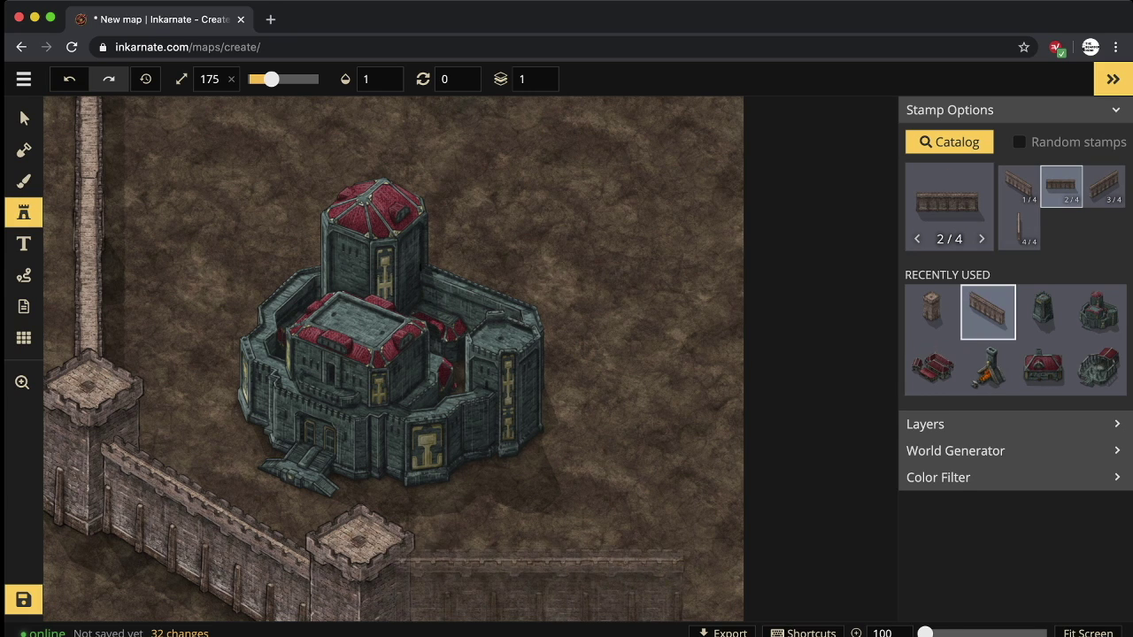
{"action": "left_click", "coordinate": [606, 566]}
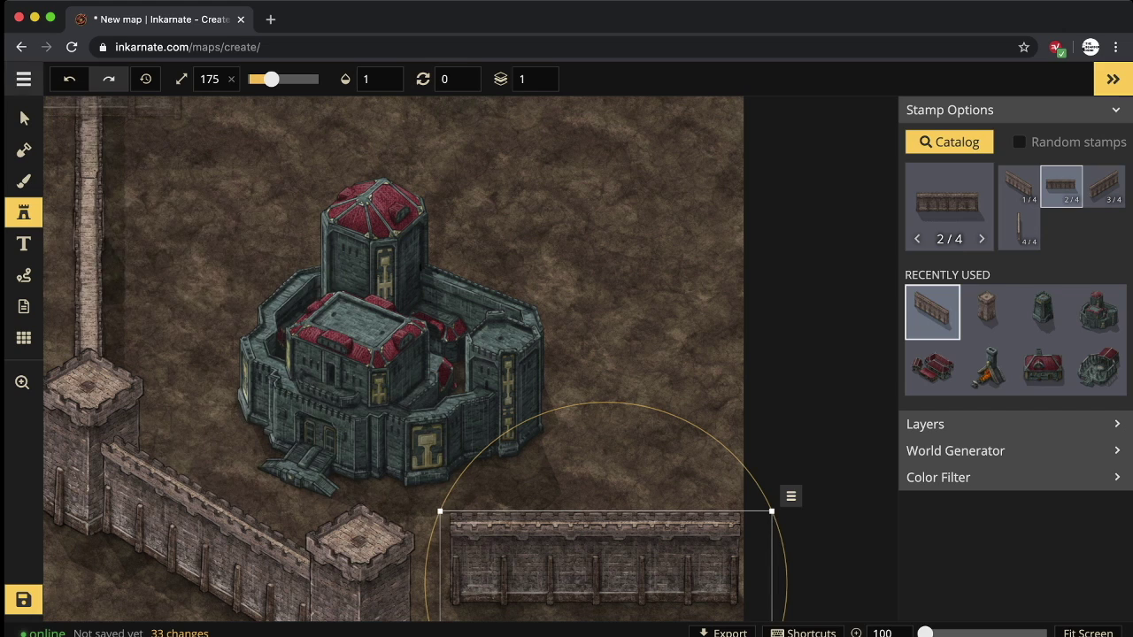
{"action": "left_click", "coordinate": [24, 117]}
{"action": "left_click_drag", "start_coordinate": [595, 549], "coordinate": [536, 615]}
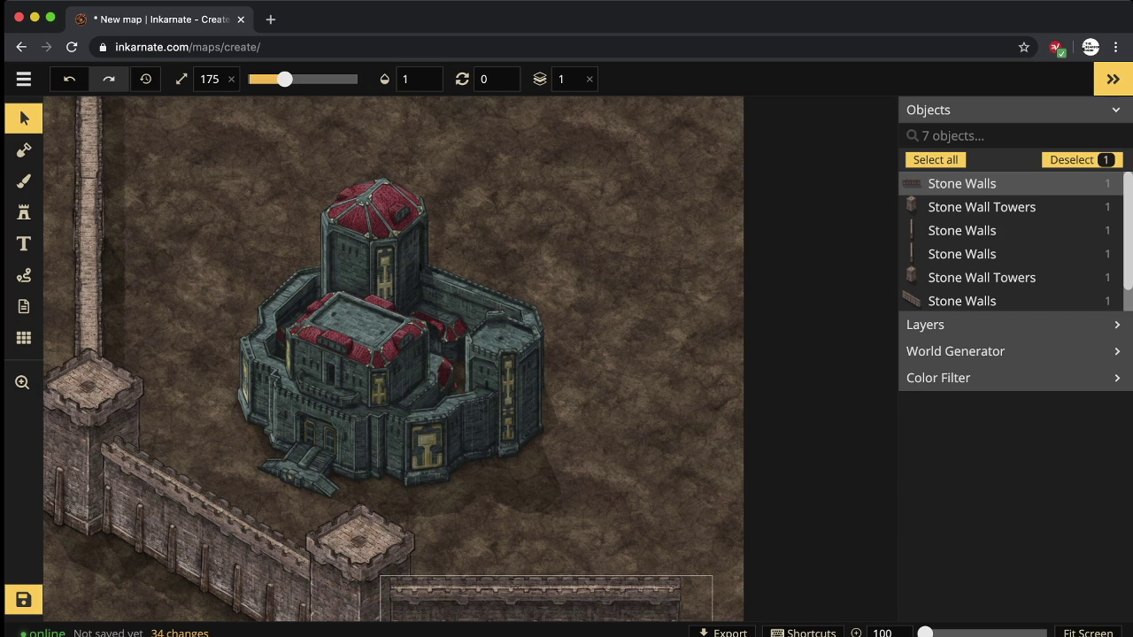
{"action": "left_click_drag", "start_coordinate": [535, 615], "coordinate": [535, 620]}
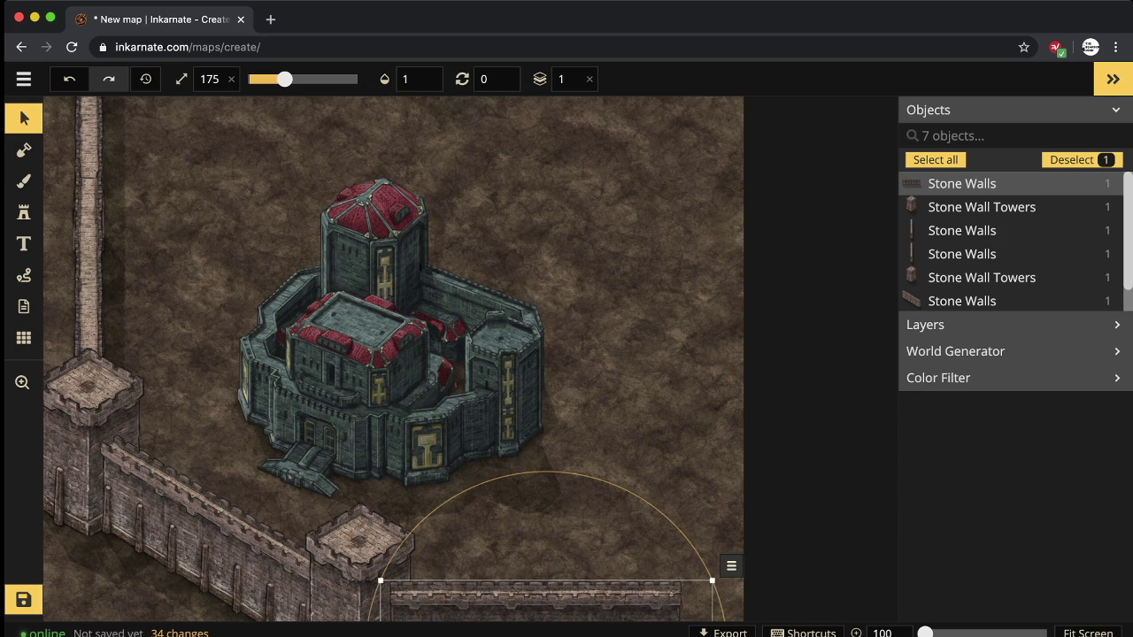
{"action": "key", "text": "Escape"}
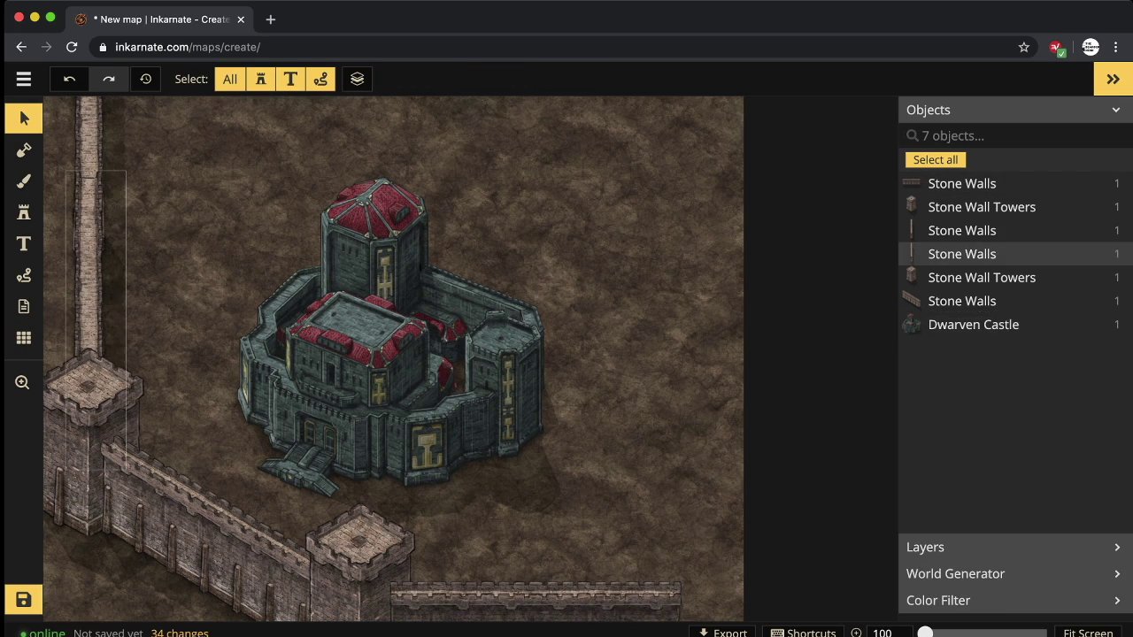
Add another horizontal Stone Walls stamp at size 175 and move it to extend the lower wall past the map's right edge.
{"action": "left_click", "coordinate": [23, 212]}
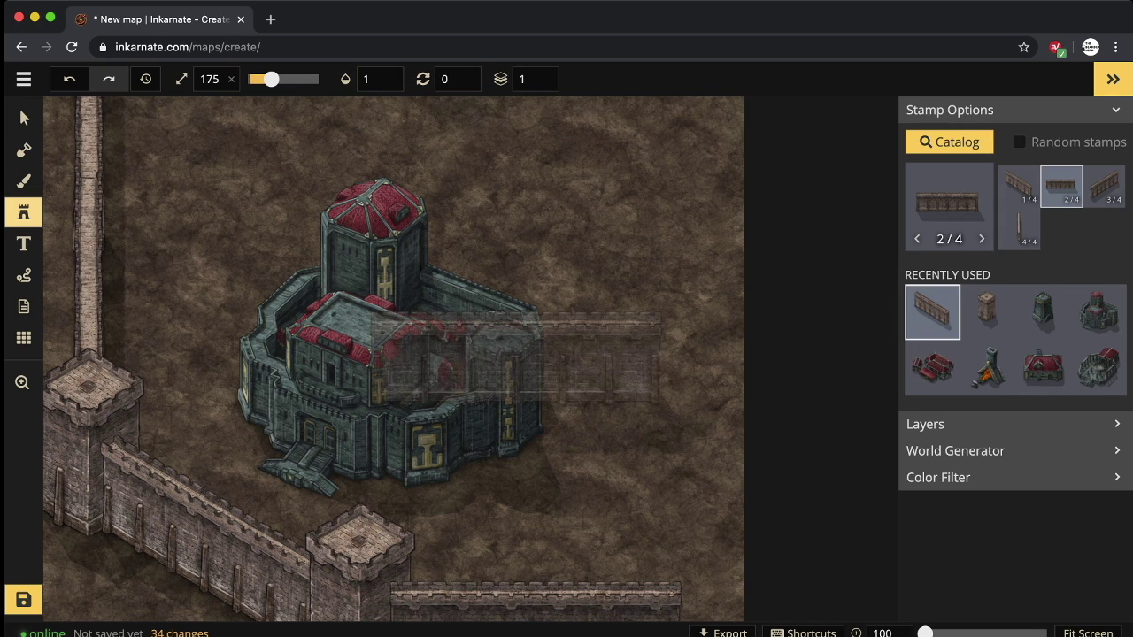
{"action": "left_click", "coordinate": [696, 530]}
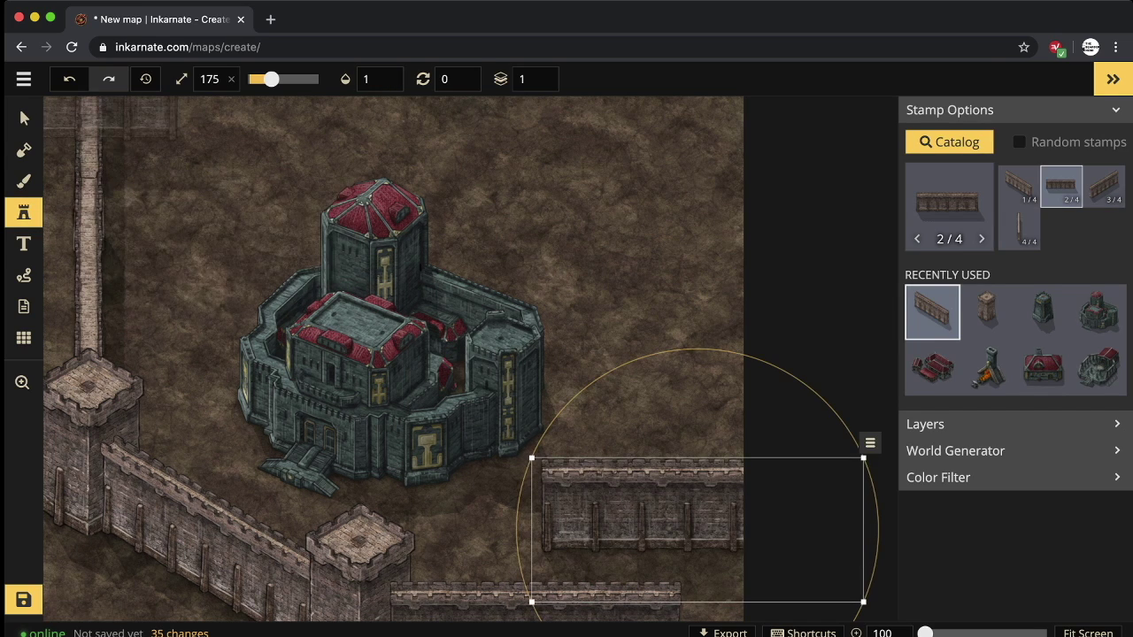
{"action": "left_click", "coordinate": [24, 118]}
{"action": "left_click_drag", "start_coordinate": [662, 497], "coordinate": [771, 626]}
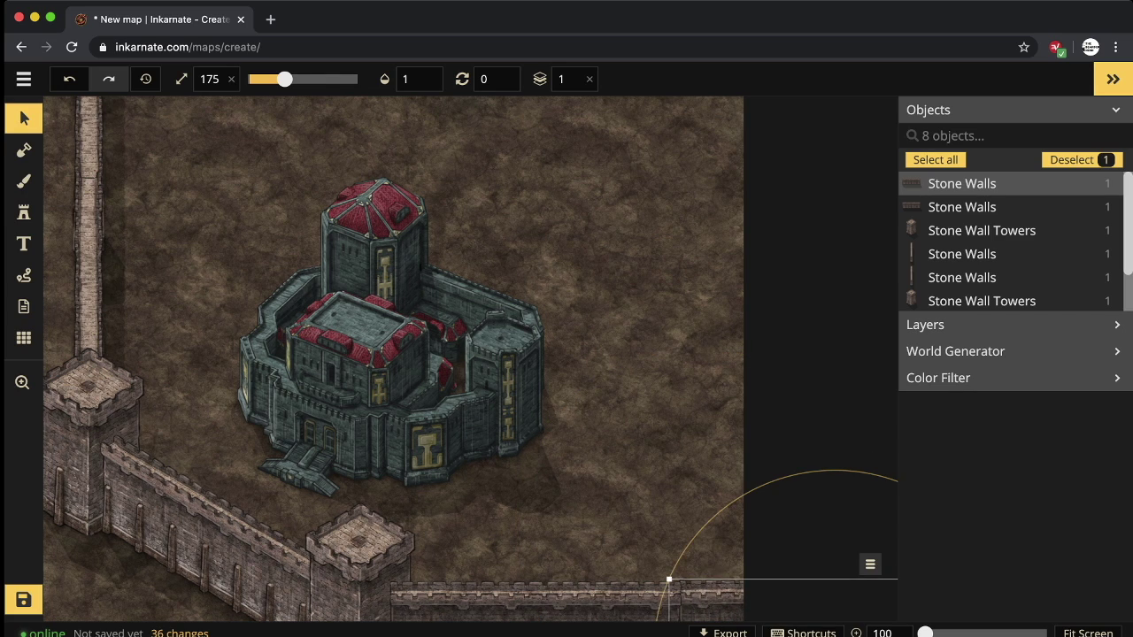
Move the Dwarven Castle stamp up and to the right on the map.
{"action": "key", "text": "Escape"}
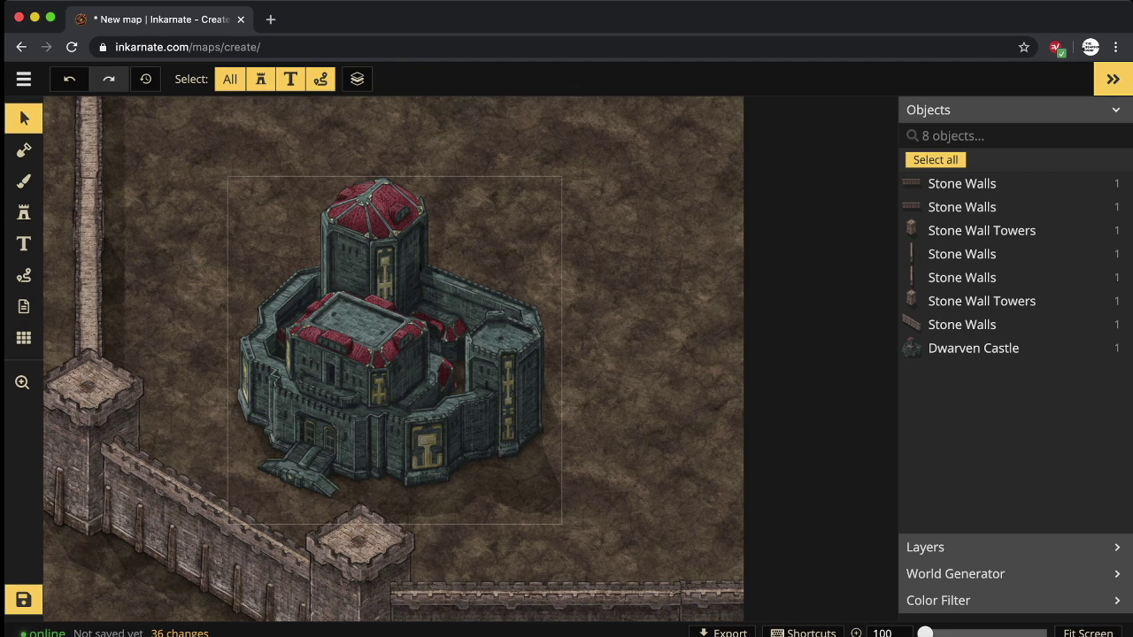
{"action": "left_click", "coordinate": [395, 349]}
{"action": "left_click_drag", "start_coordinate": [395, 350], "coordinate": [517, 260]}
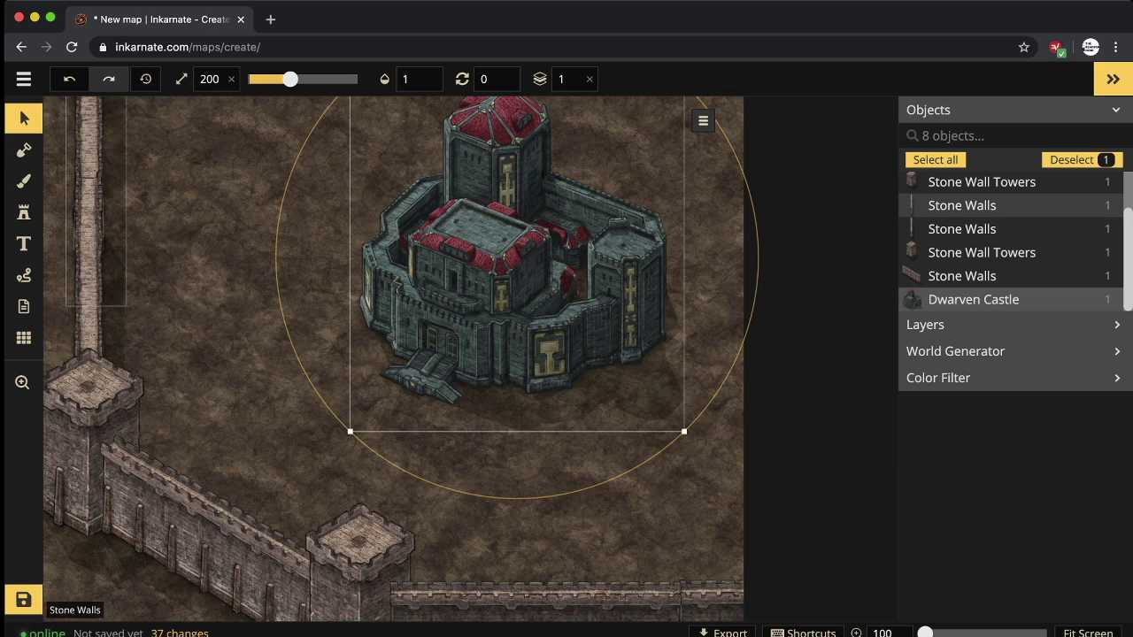
Look through the Fantasy Regional HD stamps for another dwarven stronghold and choose Dwarven Fortress 3.
{"action": "left_click", "coordinate": [24, 212]}
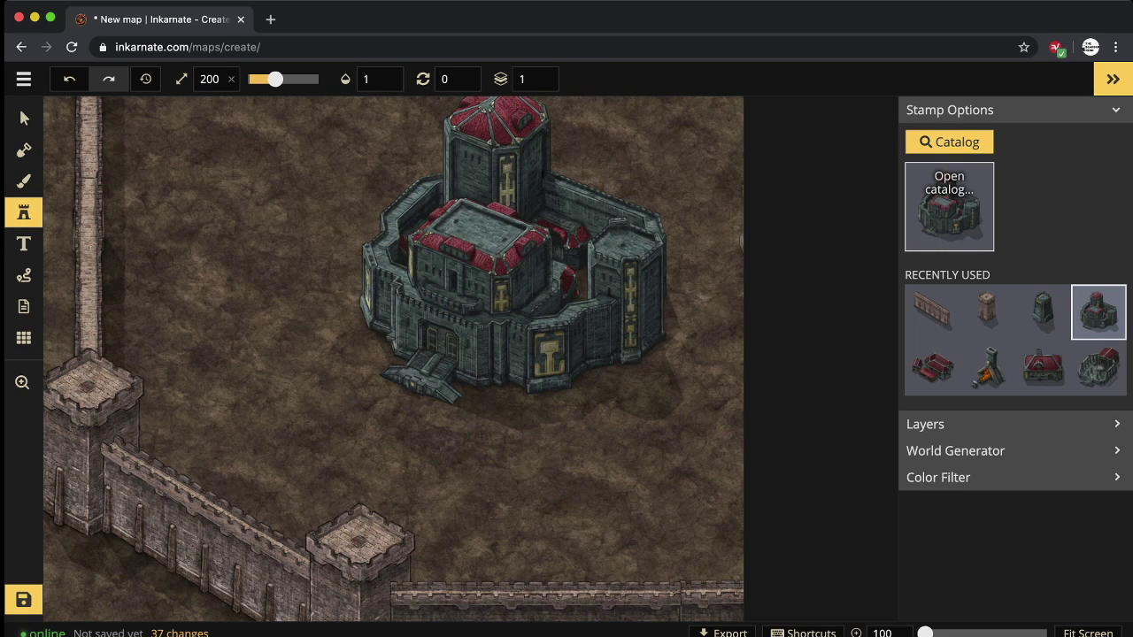
{"action": "left_click", "coordinate": [949, 206]}
{"action": "scroll", "coordinate": [719, 449], "scroll_direction": "up", "scroll_amount": 10}
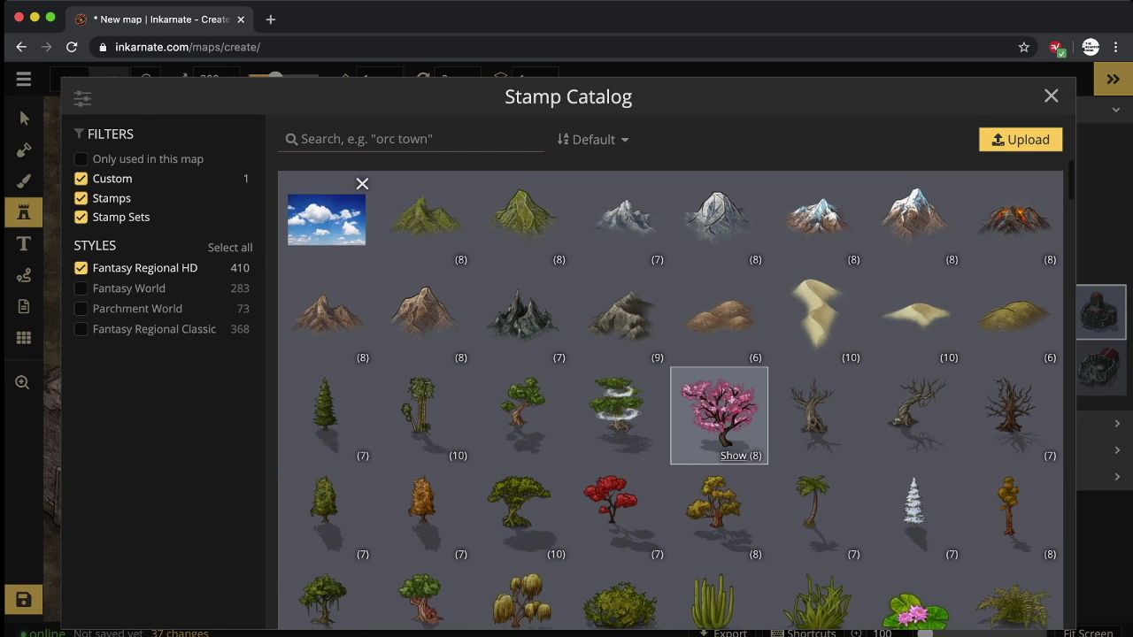
{"action": "scroll", "coordinate": [719, 416], "scroll_direction": "down", "scroll_amount": 15}
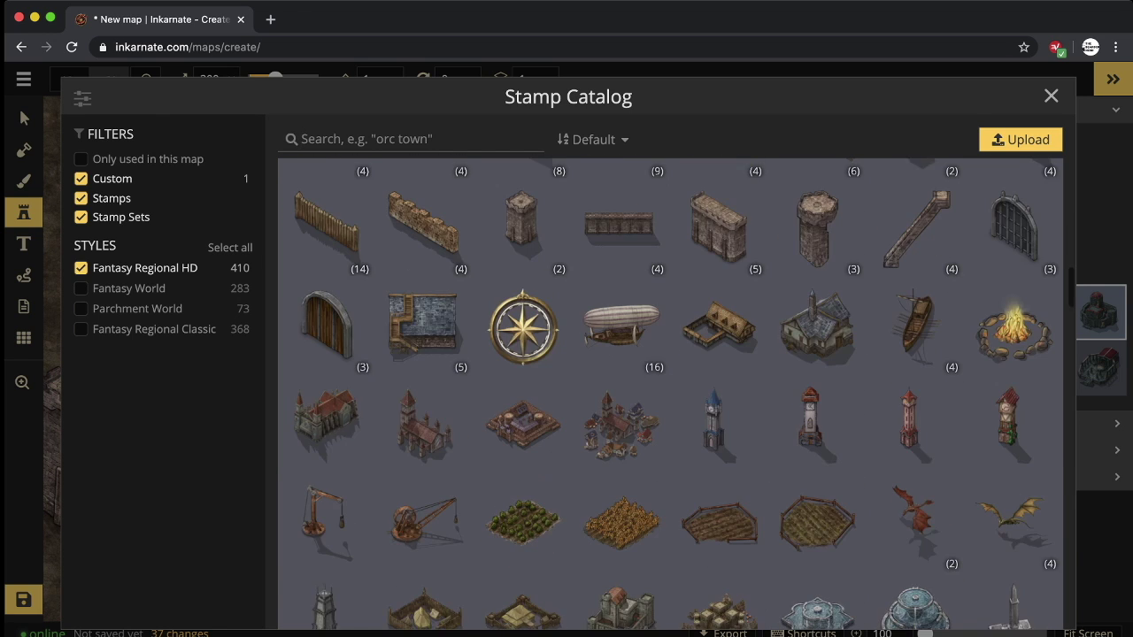
{"action": "scroll", "coordinate": [718, 416], "scroll_direction": "down", "scroll_amount": 10}
{"action": "scroll", "coordinate": [719, 416], "scroll_direction": "down", "scroll_amount": 10}
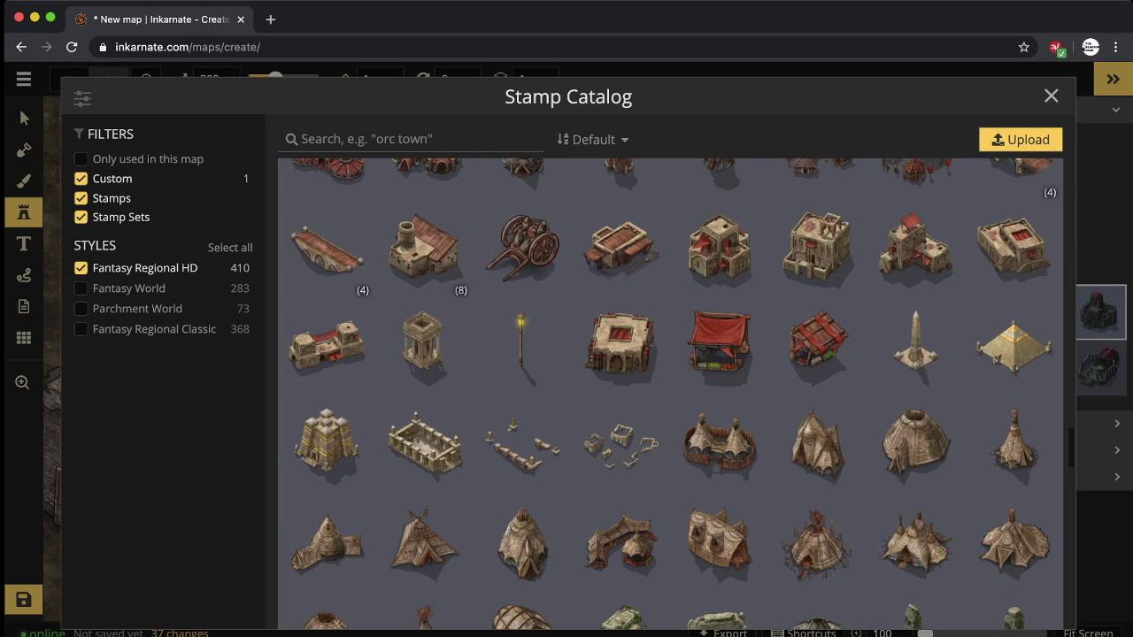
{"action": "scroll", "coordinate": [621, 367], "scroll_direction": "up", "scroll_amount": 5}
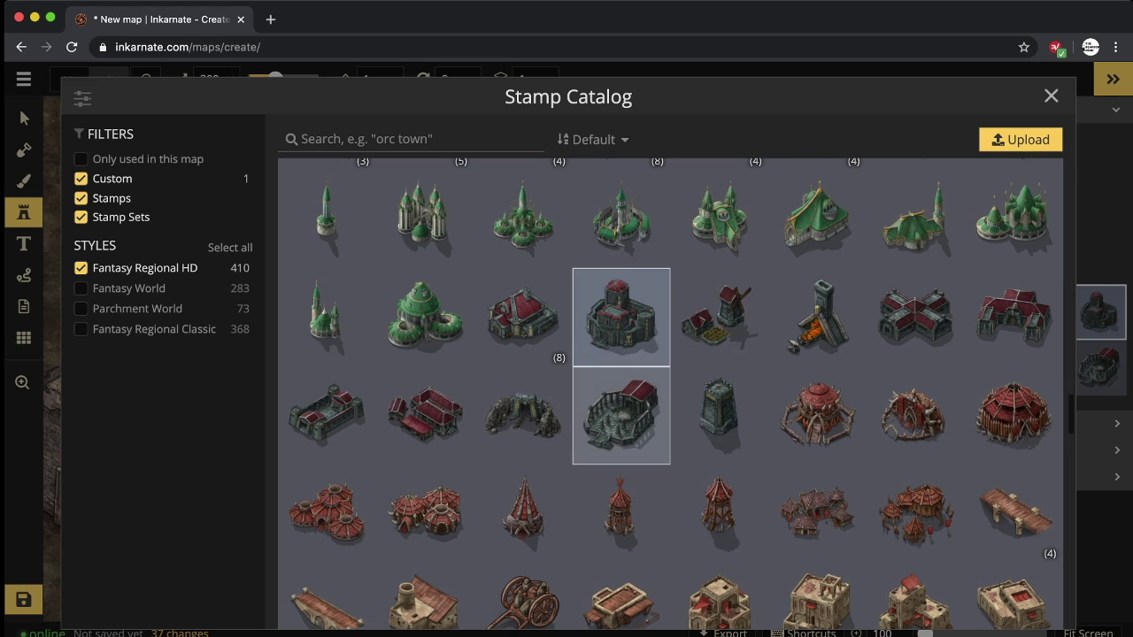
{"action": "left_click", "coordinate": [327, 415]}
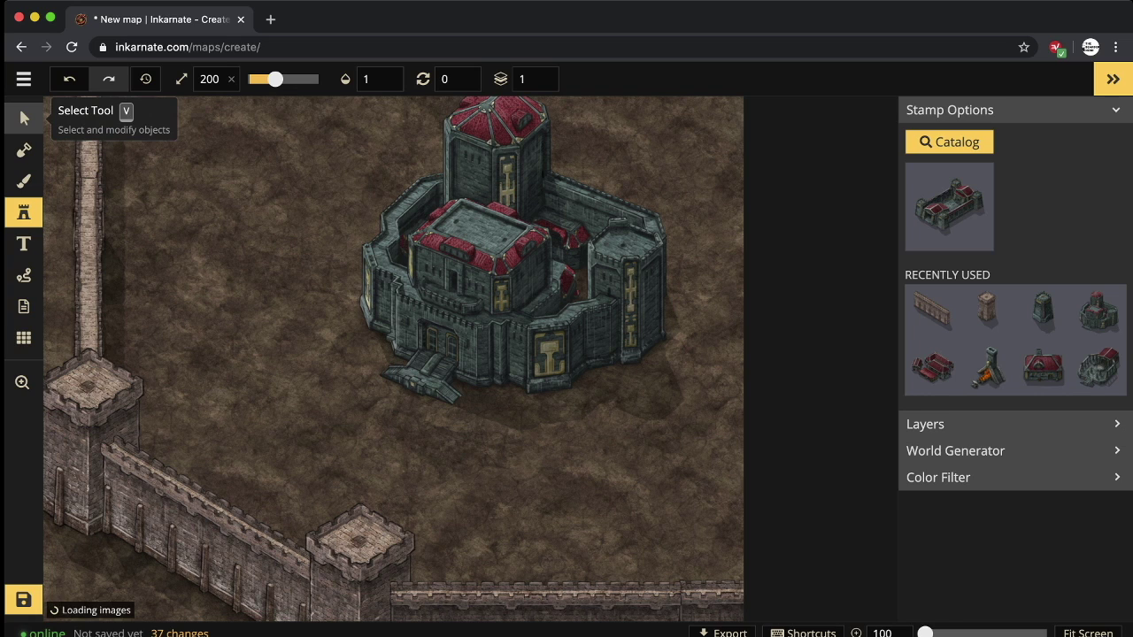
Replace the Dwarven Castle with a Dwarven Fortress 3 stamp at size 200 above the lower stone wall.
{"action": "left_click", "coordinate": [24, 118]}
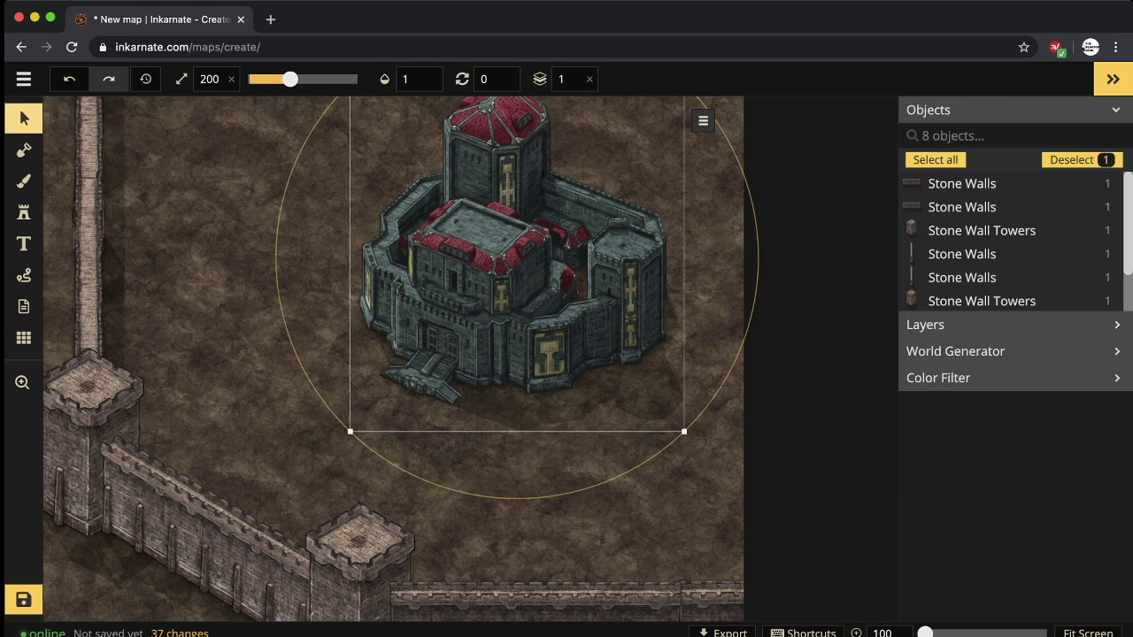
{"action": "key", "text": "Delete"}
{"action": "left_click", "coordinate": [24, 212]}
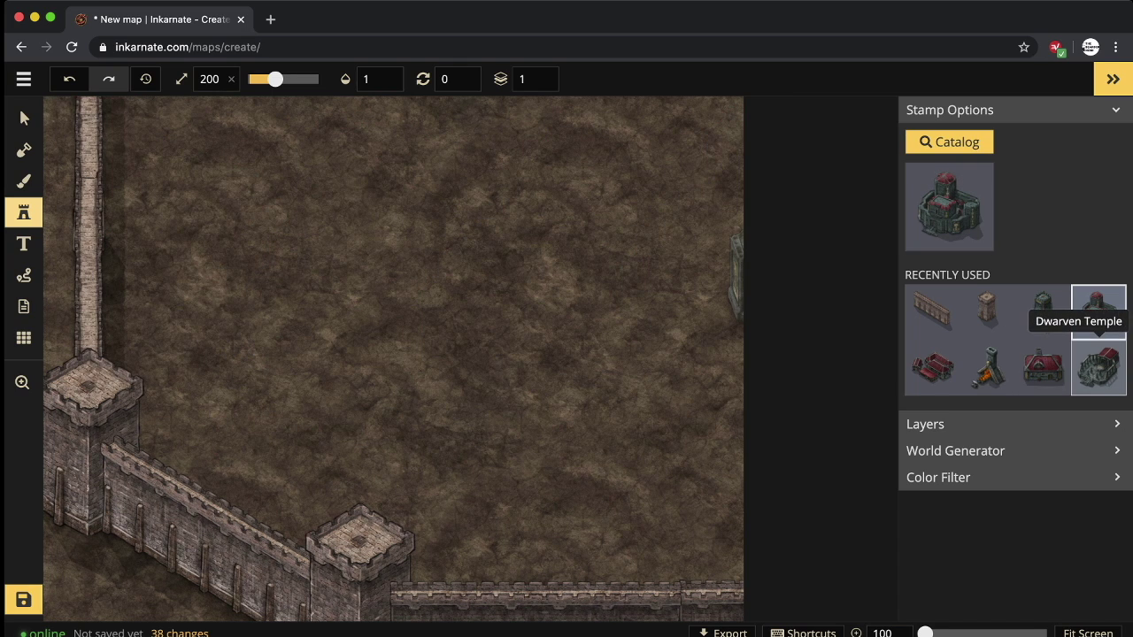
{"action": "left_click", "coordinate": [948, 206]}
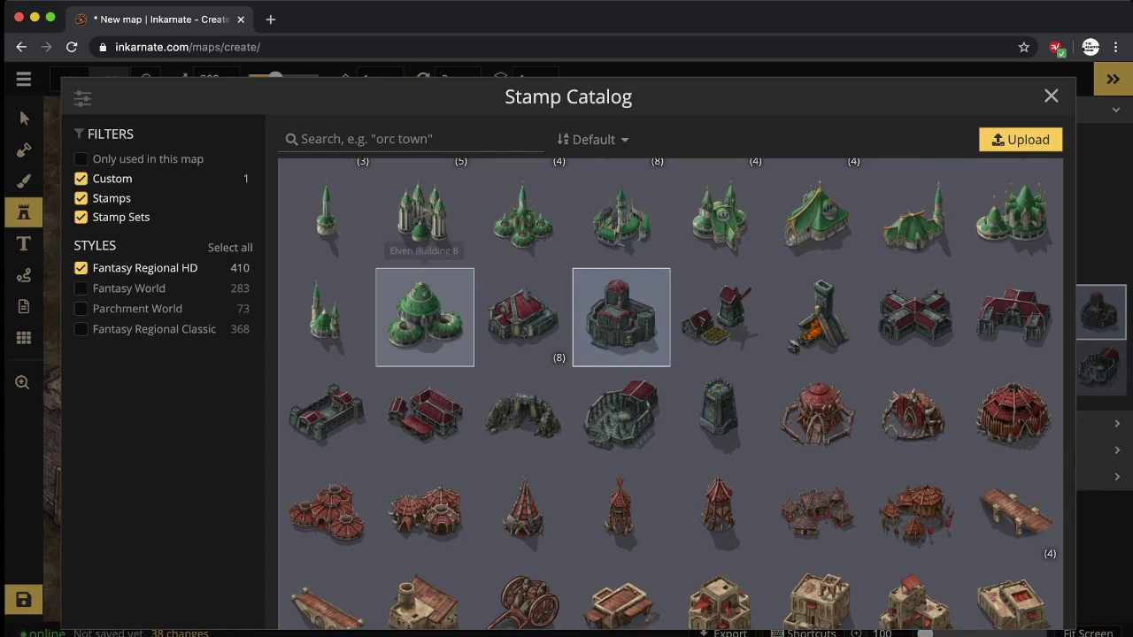
{"action": "left_click", "coordinate": [324, 413]}
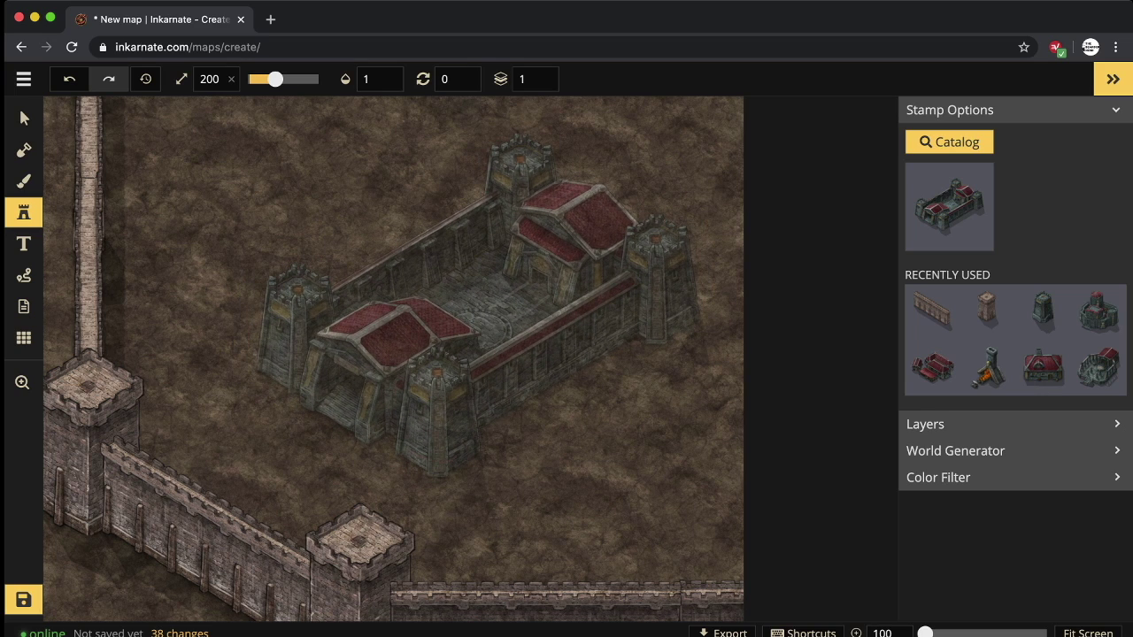
{"action": "left_click", "coordinate": [465, 322]}
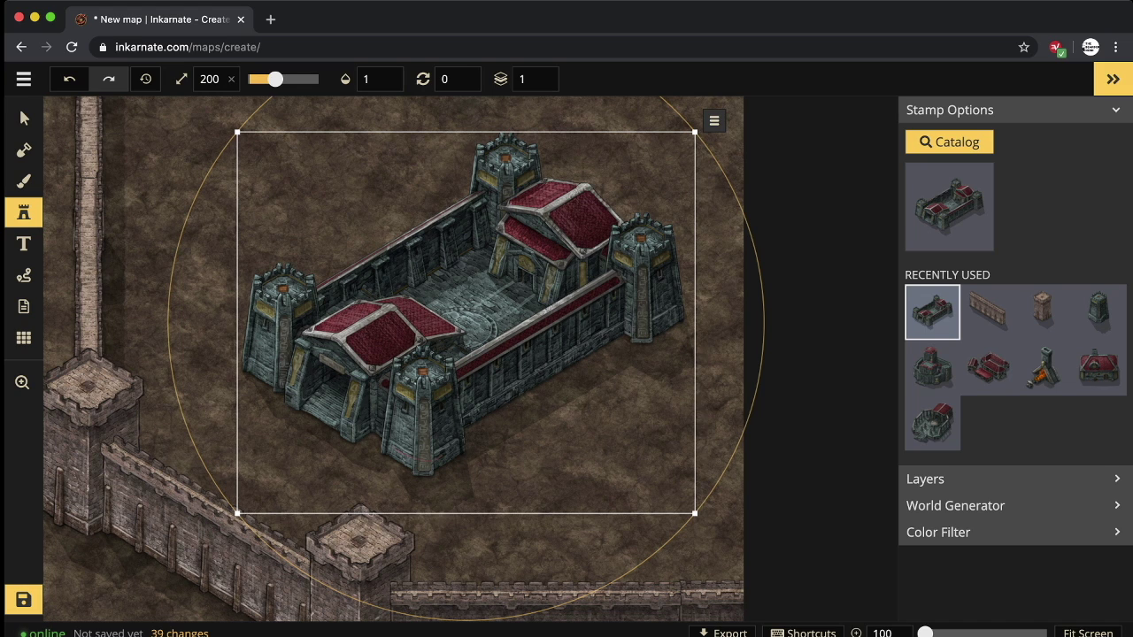
Move the Dwarven Fortress 3 stamp slightly up and to the right, then deselect it.
{"action": "left_click", "coordinate": [24, 118]}
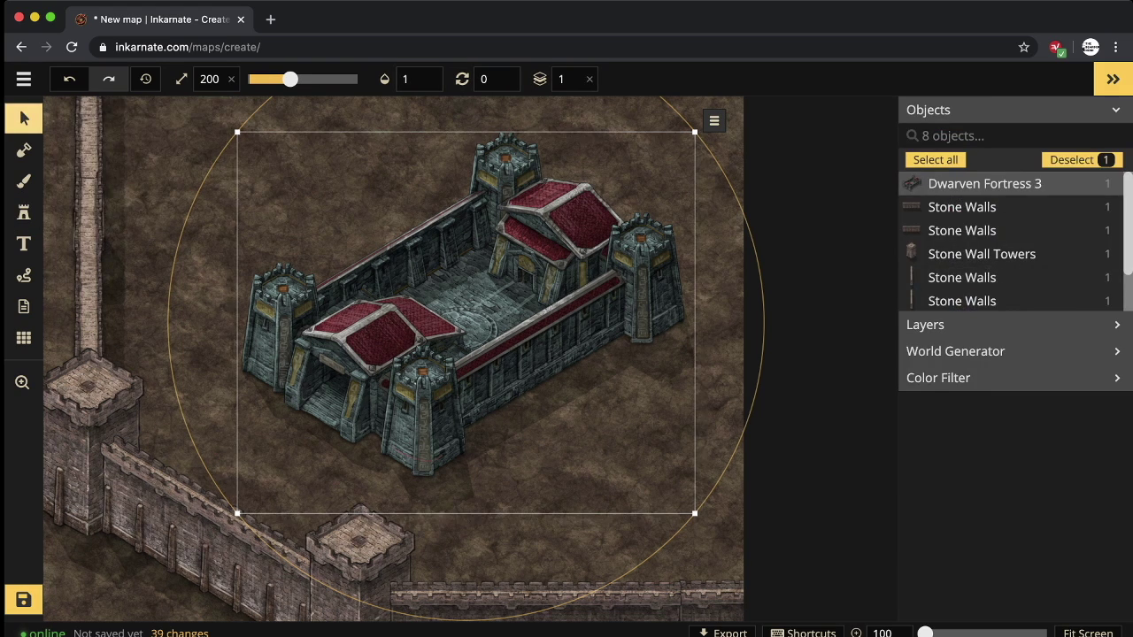
{"action": "left_click", "coordinate": [181, 203]}
{"action": "left_click", "coordinate": [465, 322]}
{"action": "left_click_drag", "start_coordinate": [465, 322], "coordinate": [503, 292]}
{"action": "key", "text": "Escape"}
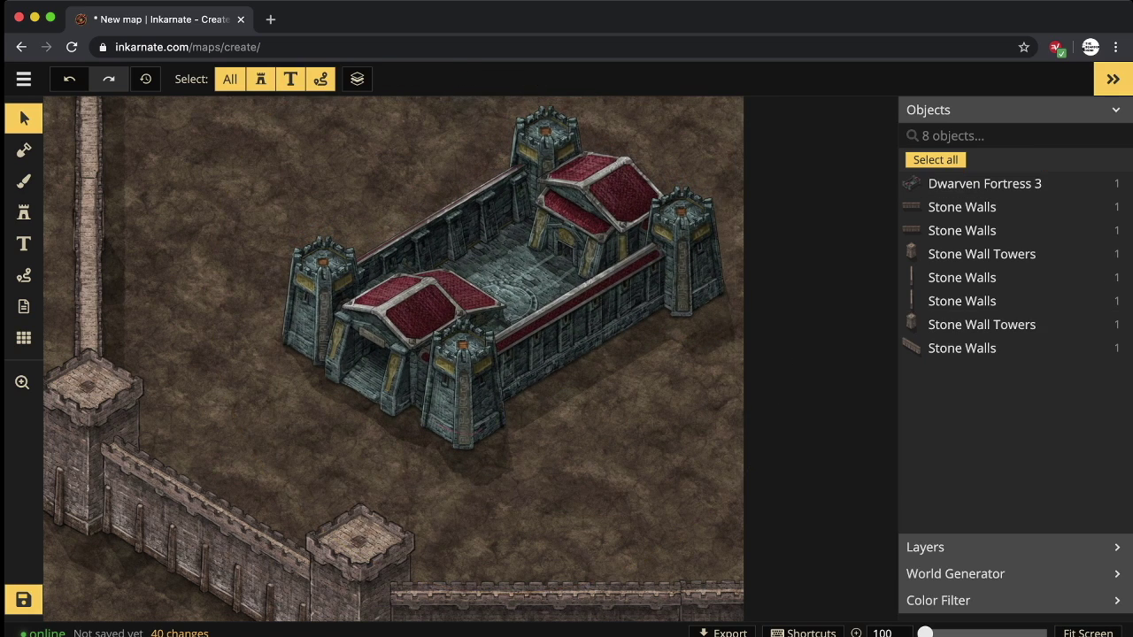
{"action": "left_click", "coordinate": [24, 212]}
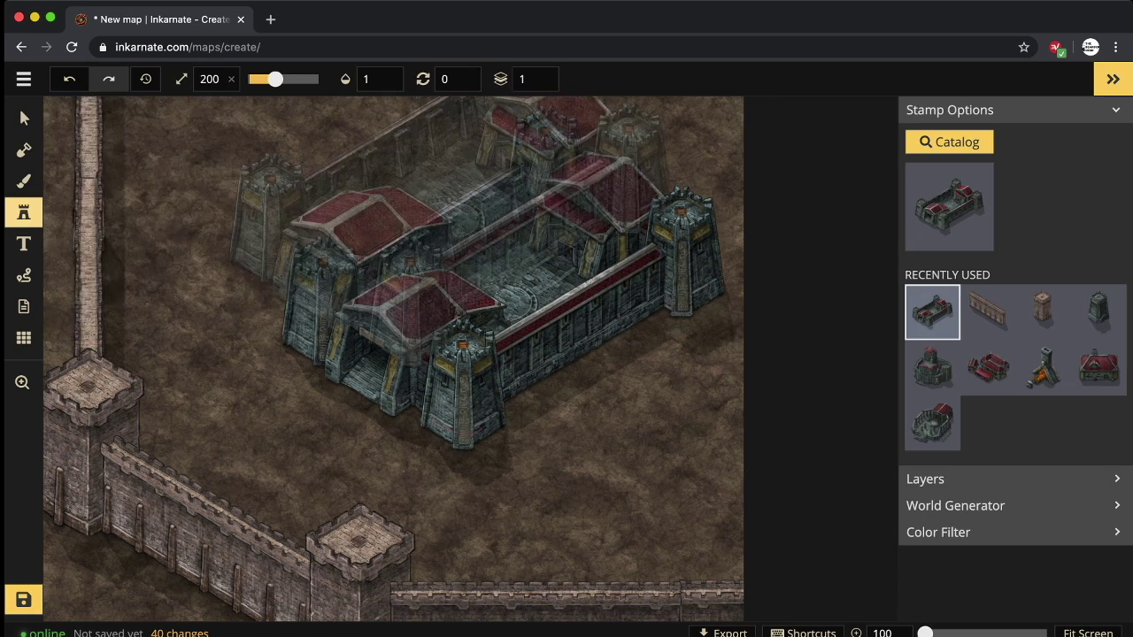
{"action": "left_click", "coordinate": [938, 208]}
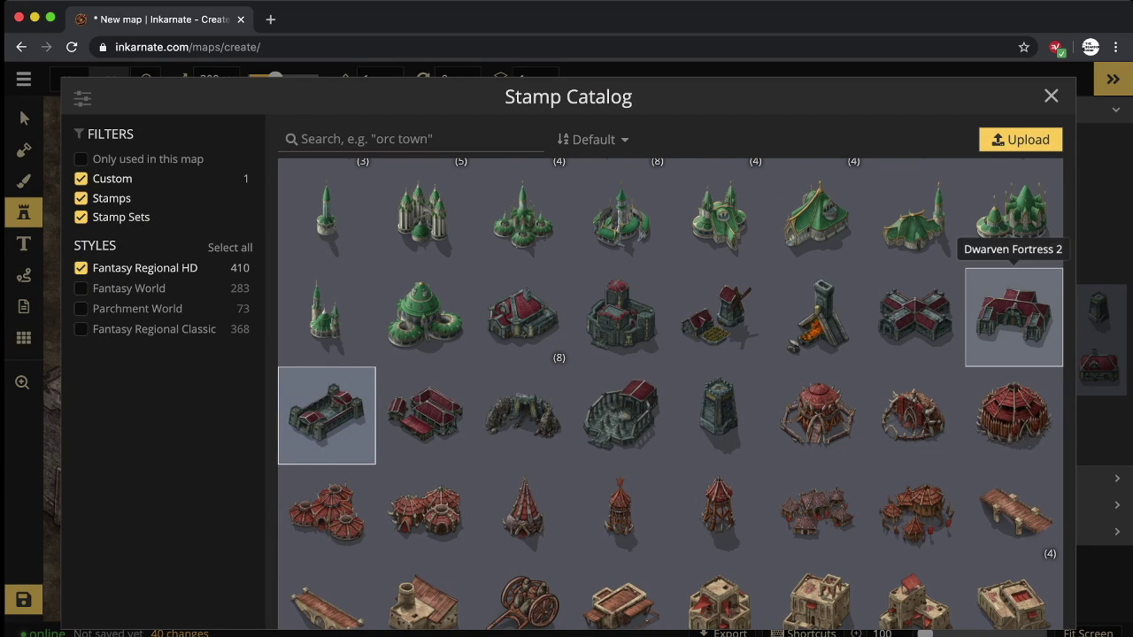
{"action": "left_click", "coordinate": [1013, 317]}
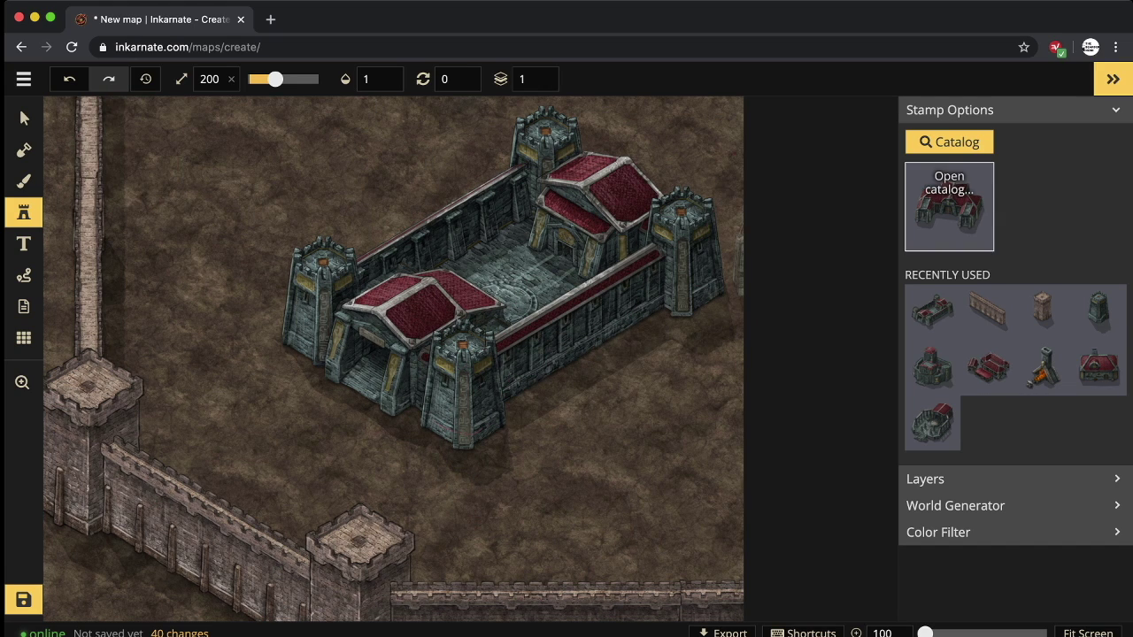
{"action": "left_click", "coordinate": [948, 206]}
{"action": "left_click", "coordinate": [916, 319]}
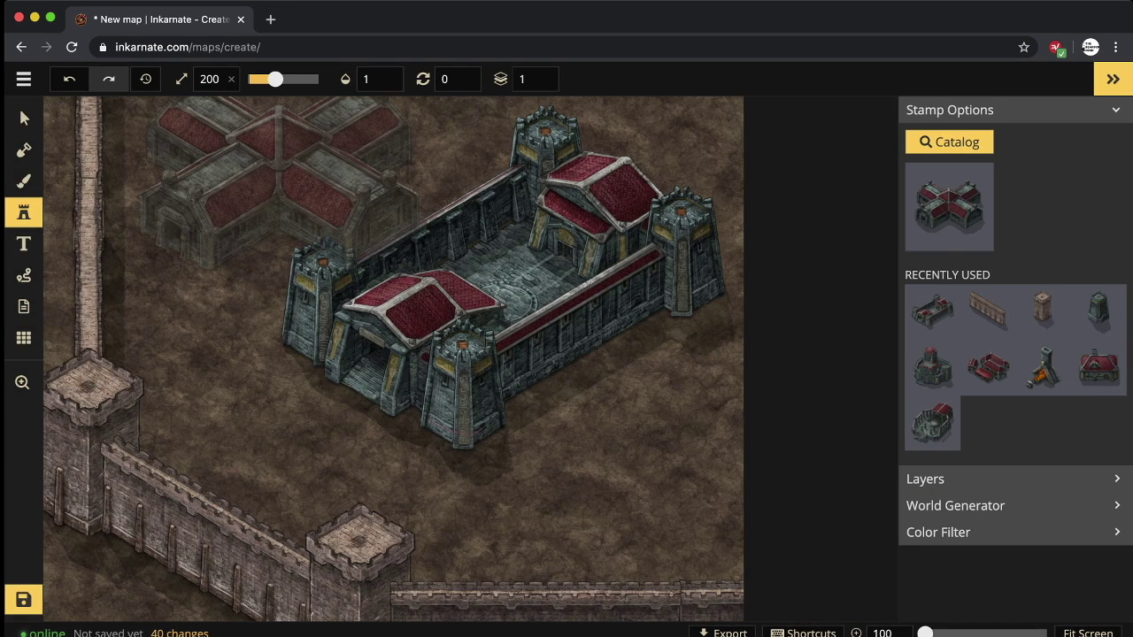
Move the Dwarven Fortress 3 stamp down and right, partly past the map's right edge.
{"action": "left_click", "coordinate": [24, 118]}
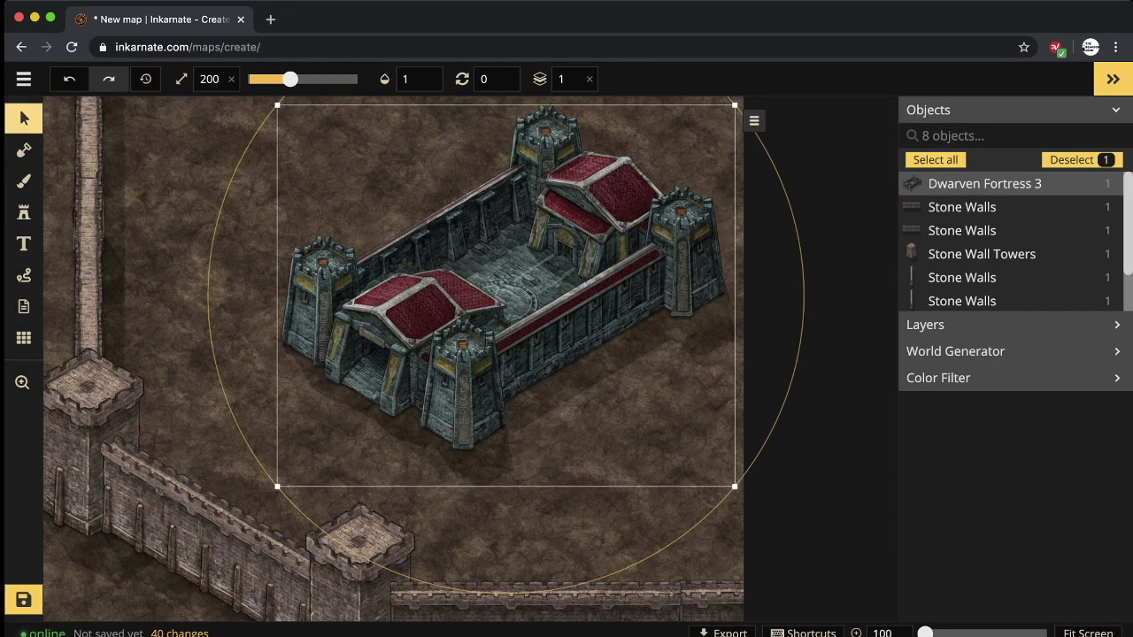
{"action": "left_click_drag", "start_coordinate": [506, 295], "coordinate": [613, 384]}
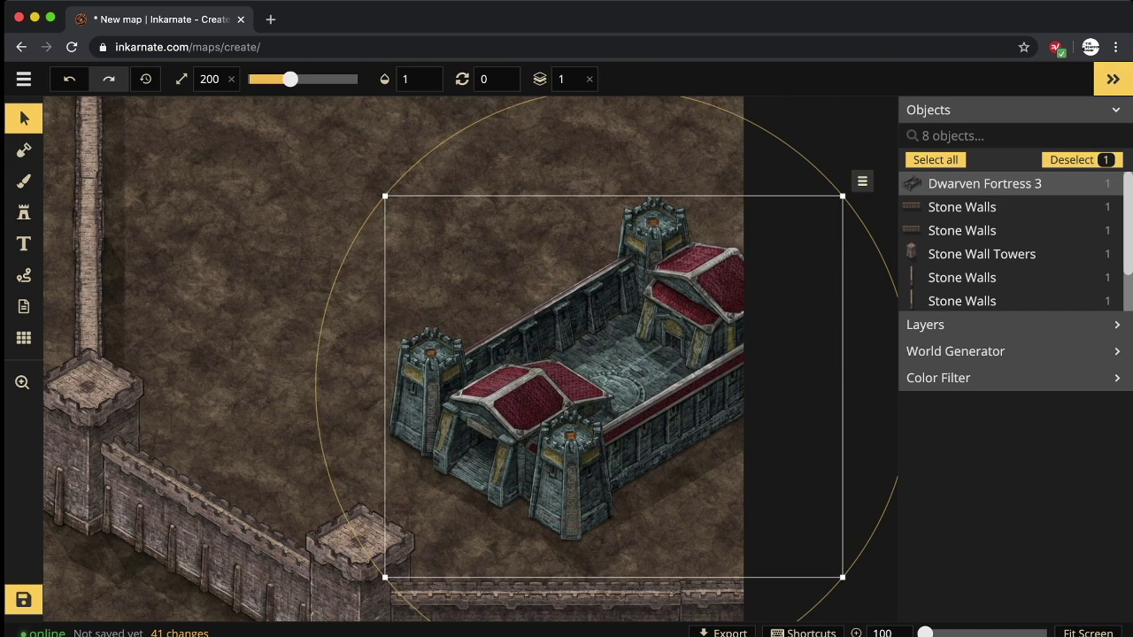
{"action": "left_click", "coordinate": [24, 212]}
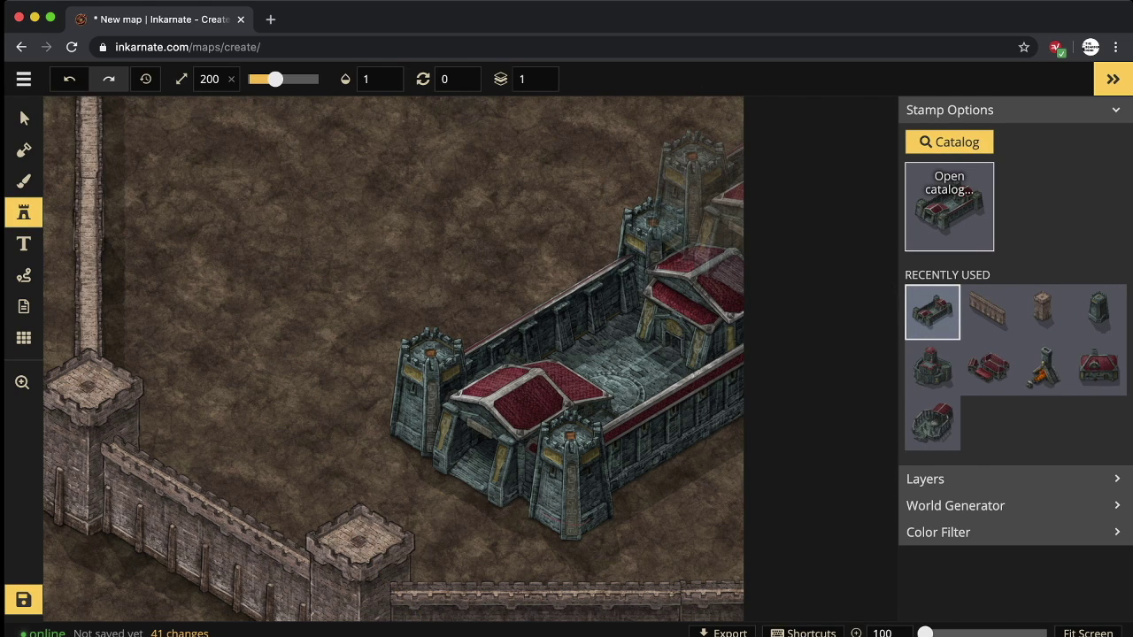
{"action": "left_click", "coordinate": [949, 200]}
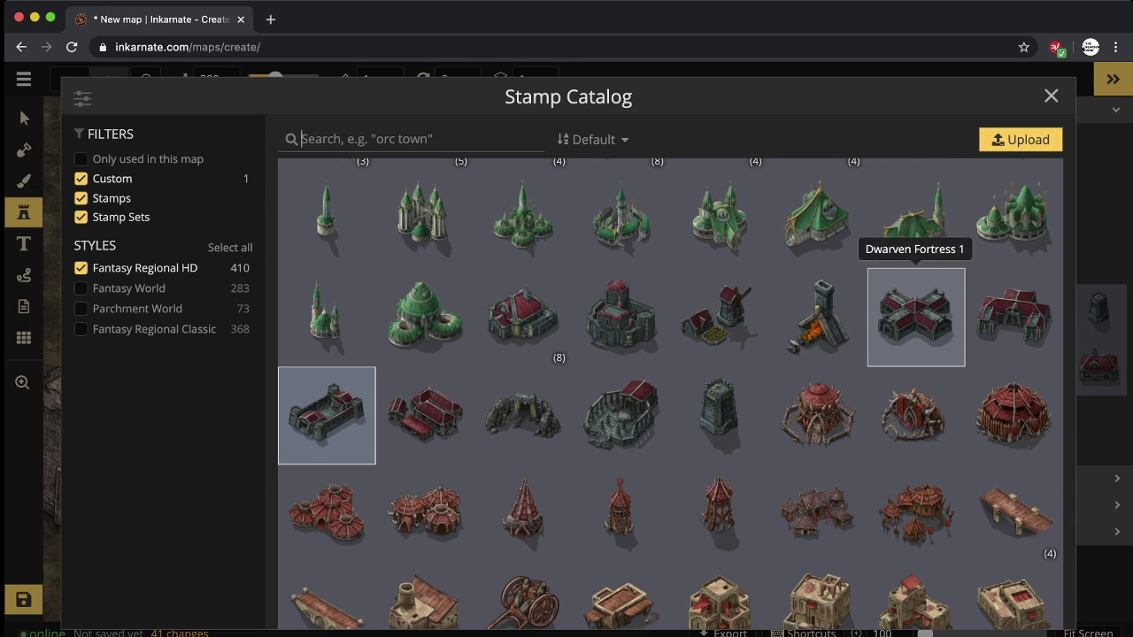
{"action": "left_click", "coordinate": [916, 317]}
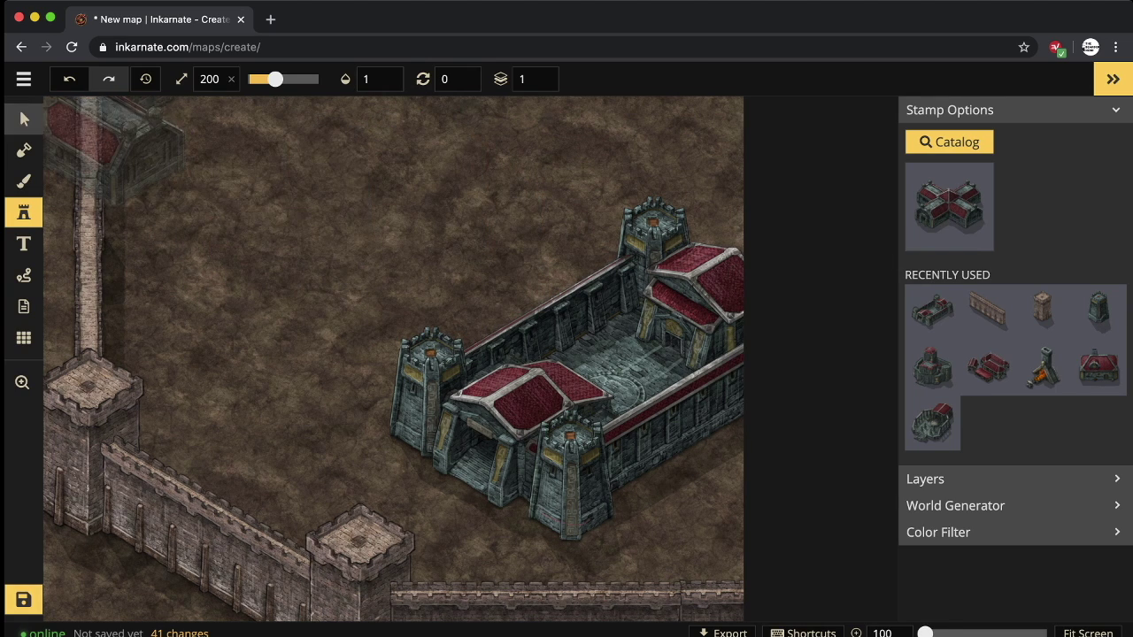
Set the size of the Dwarven Fortress 3 stamp to 150.
{"action": "left_click", "coordinate": [24, 119]}
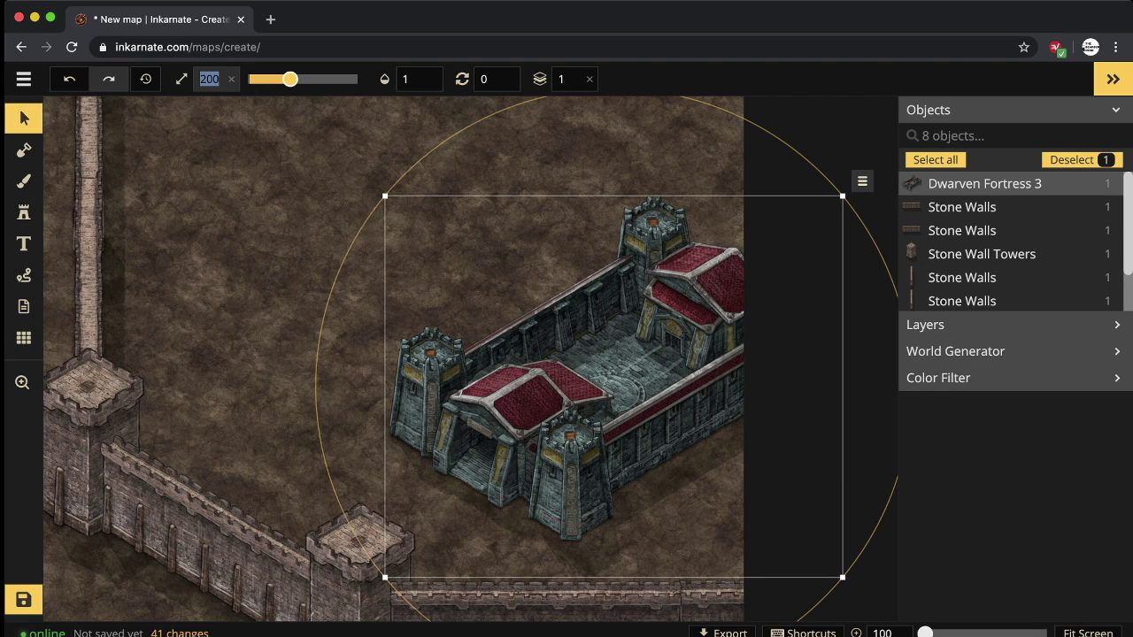
{"action": "type", "text": "150"}
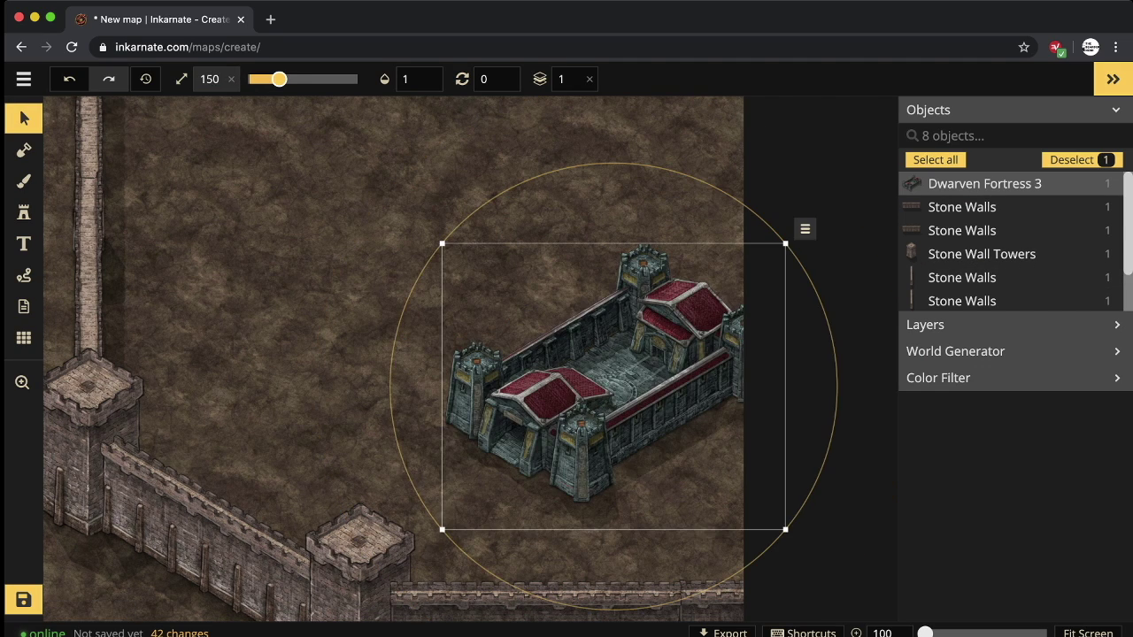
Place a Dwarven Fortress 1 stamp at size 150 to the upper left of the Dwarven Fortress 3 stamp.
{"action": "left_click", "coordinate": [24, 212]}
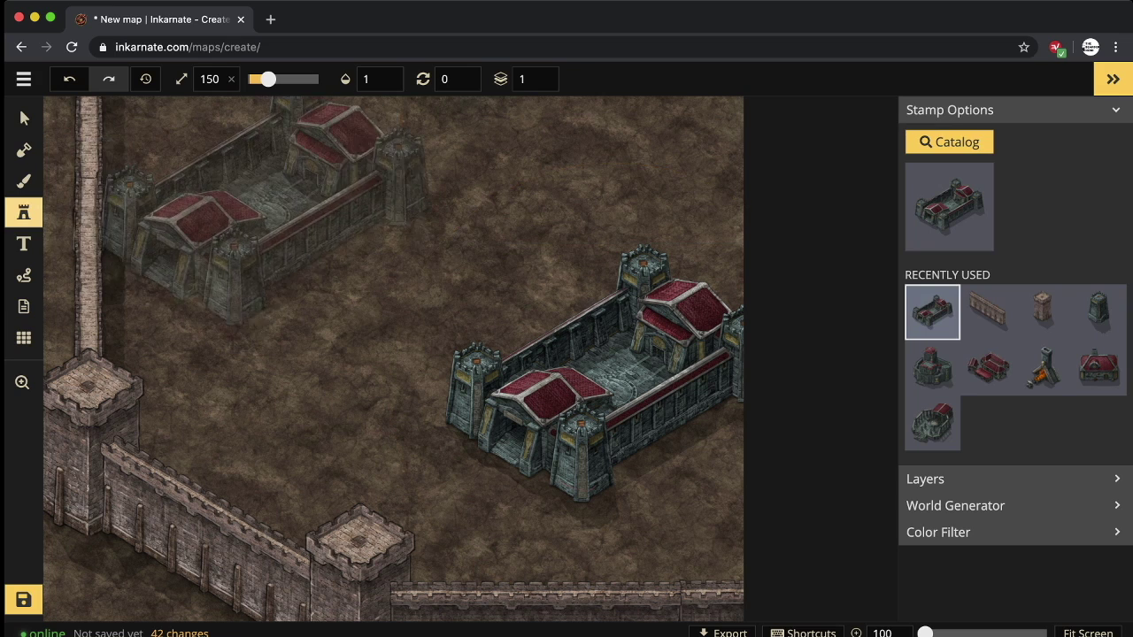
{"action": "left_click", "coordinate": [949, 206]}
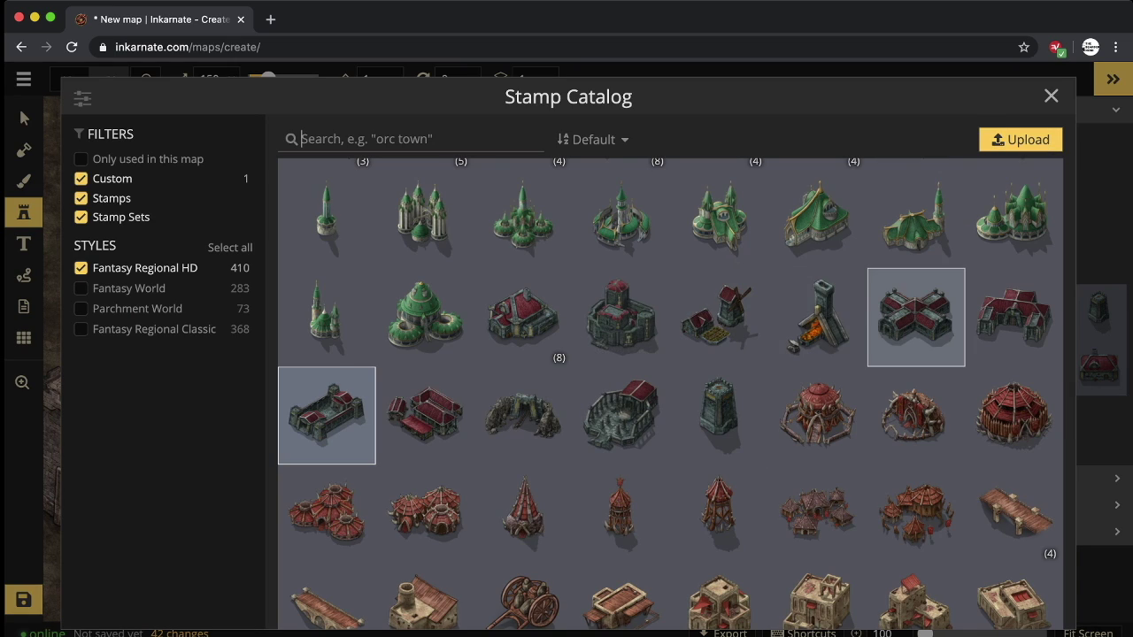
{"action": "left_click", "coordinate": [915, 317]}
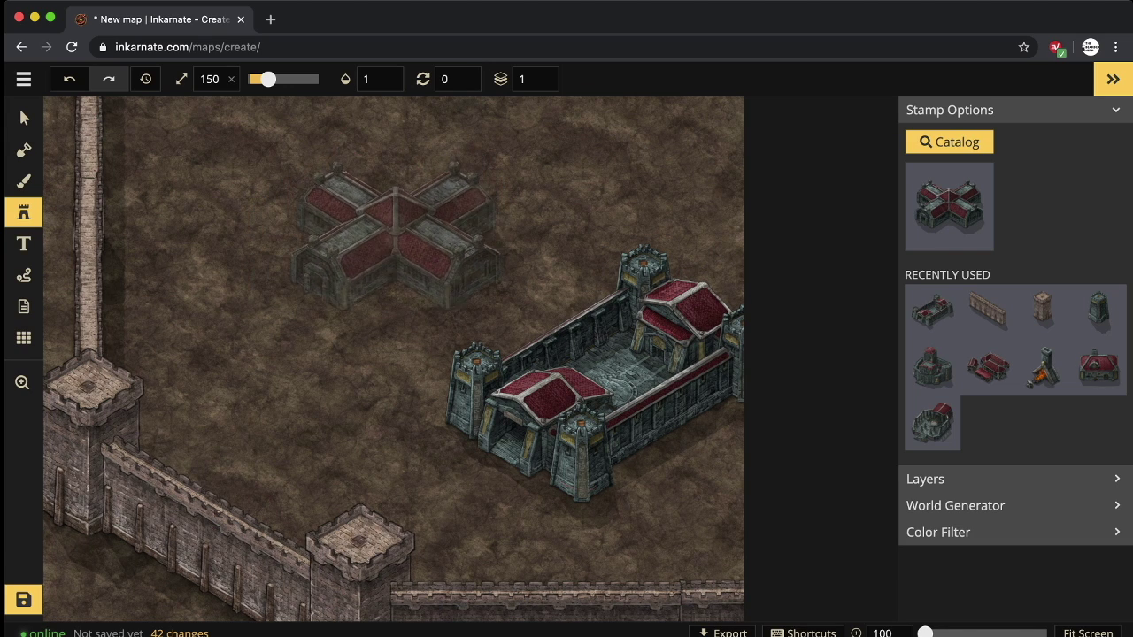
{"action": "left_click", "coordinate": [410, 266]}
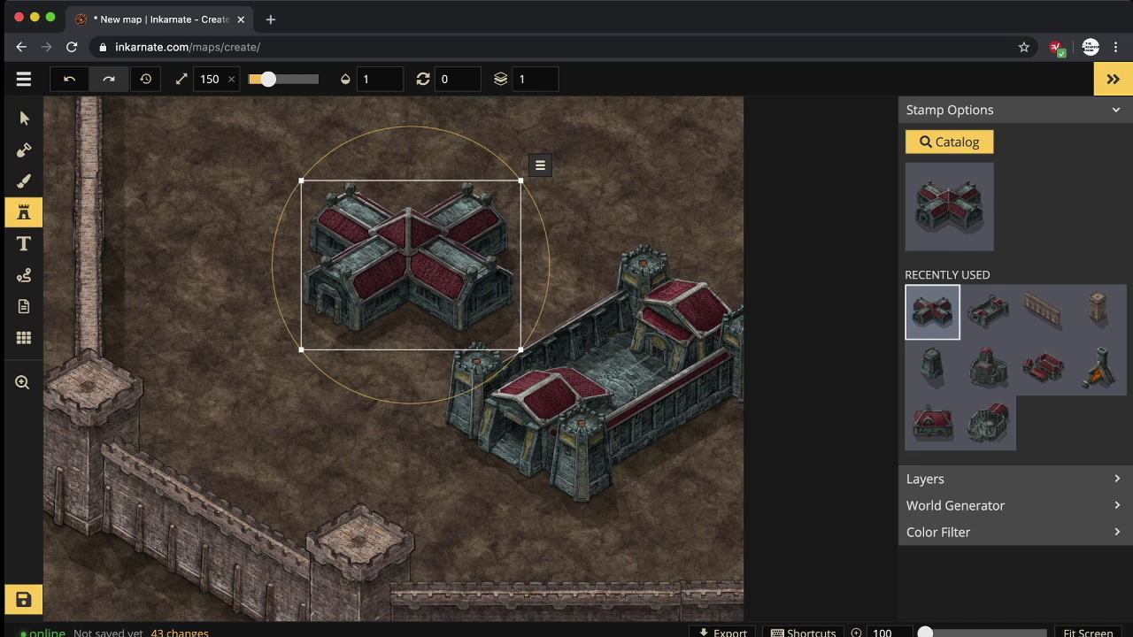
{"action": "left_click", "coordinate": [977, 209]}
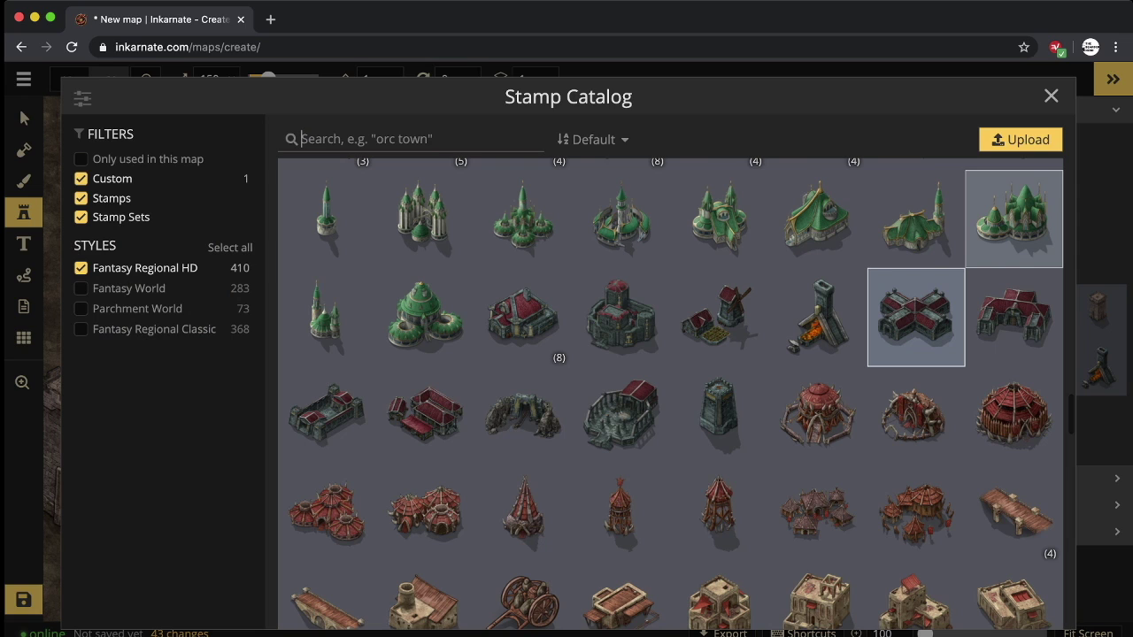
{"action": "left_click", "coordinate": [1013, 315]}
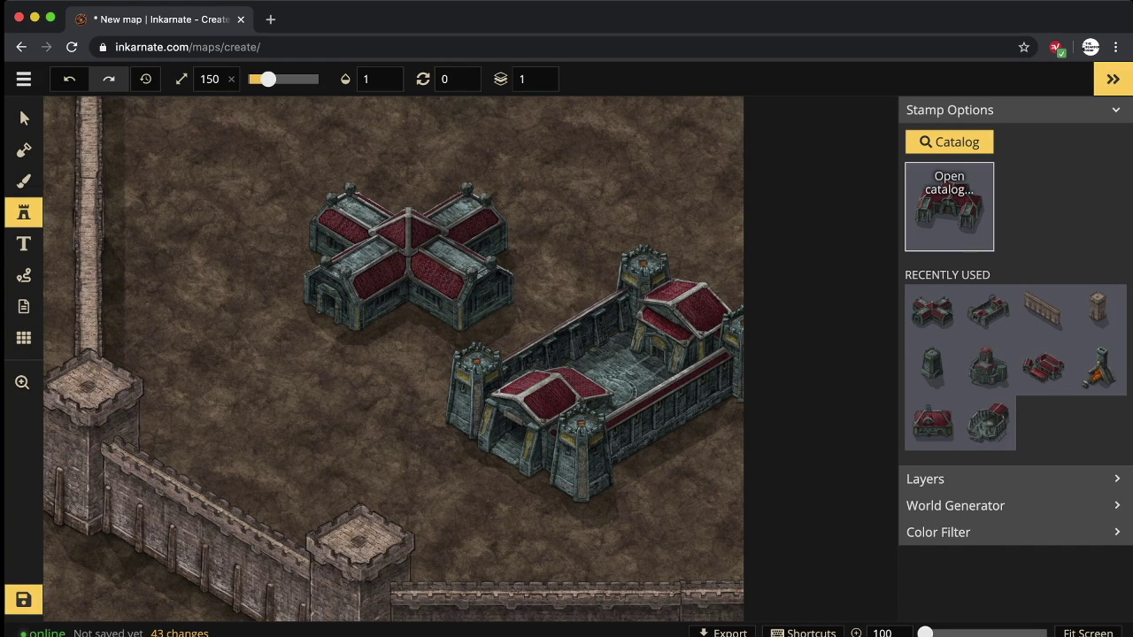
{"action": "left_click", "coordinate": [24, 117]}
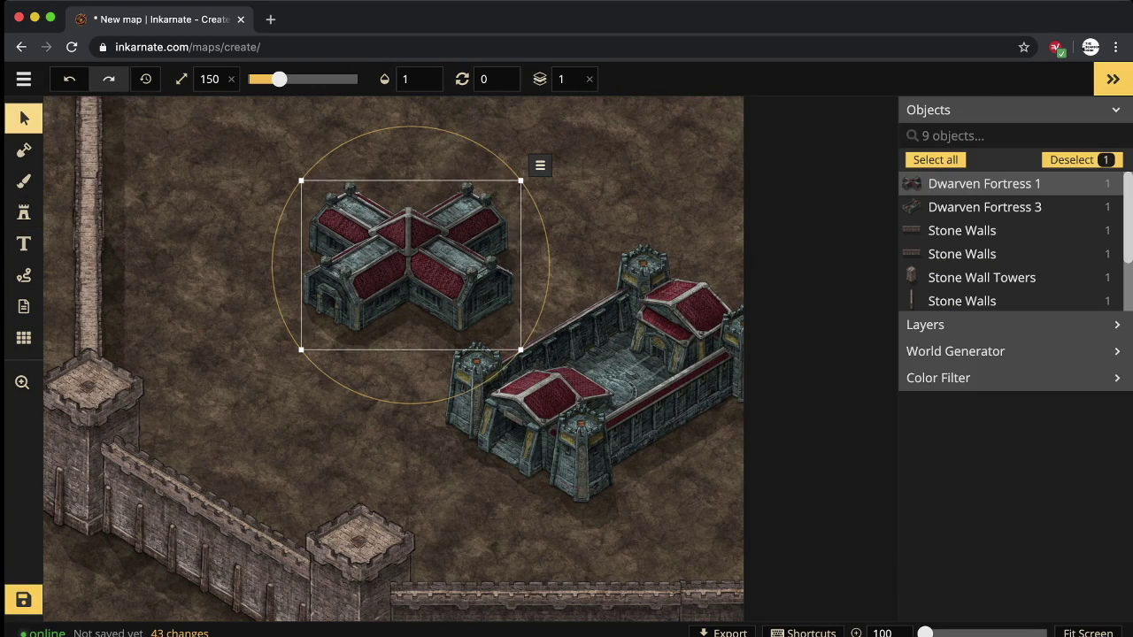
Move Dwarven Fortress 1 up beside the vertical wall and Dwarven Fortress 3 fully onto the map to its lower right.
{"action": "key", "text": "Escape"}
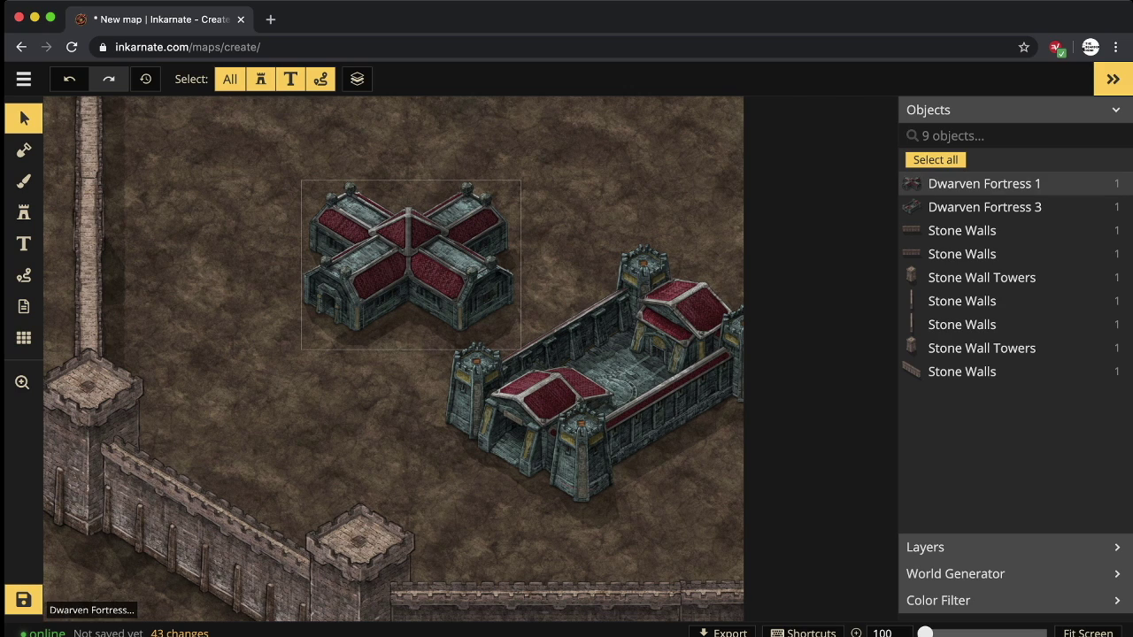
{"action": "left_click", "coordinate": [435, 242]}
{"action": "left_click_drag", "start_coordinate": [434, 242], "coordinate": [269, 175]}
{"action": "left_click_drag", "start_coordinate": [563, 439], "coordinate": [443, 397]}
{"action": "left_click_drag", "start_coordinate": [490, 346], "coordinate": [475, 317]}
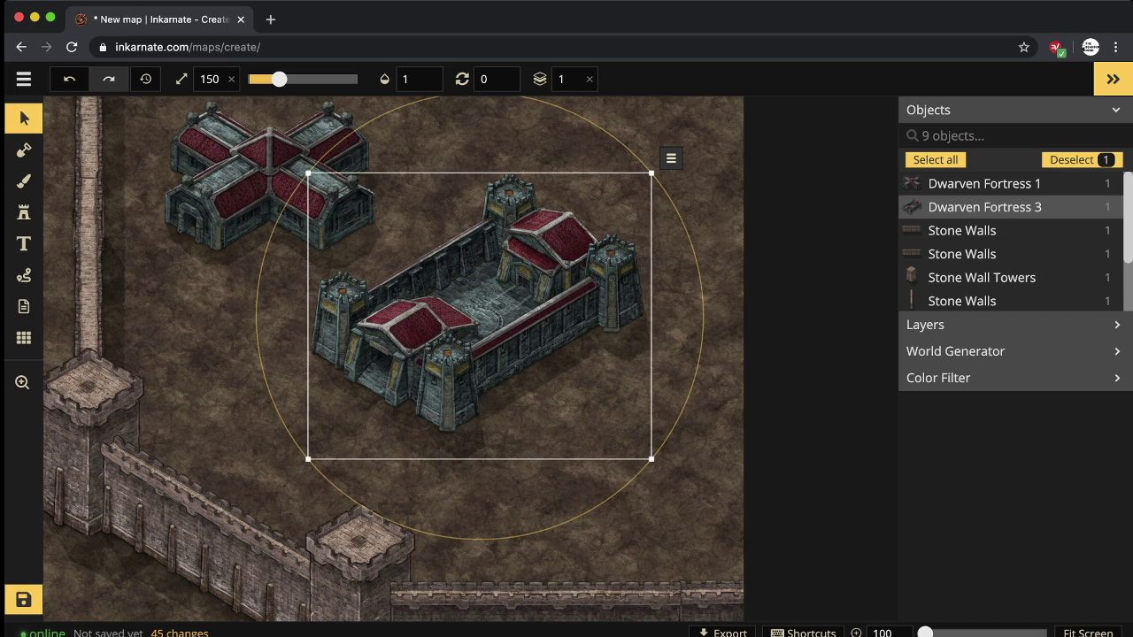
Enlarge the Dwarven Fortress 3 stamp to size 175 and reduce the Dwarven Fortress 1 stamp to size 125.
{"action": "type", "text": "175"}
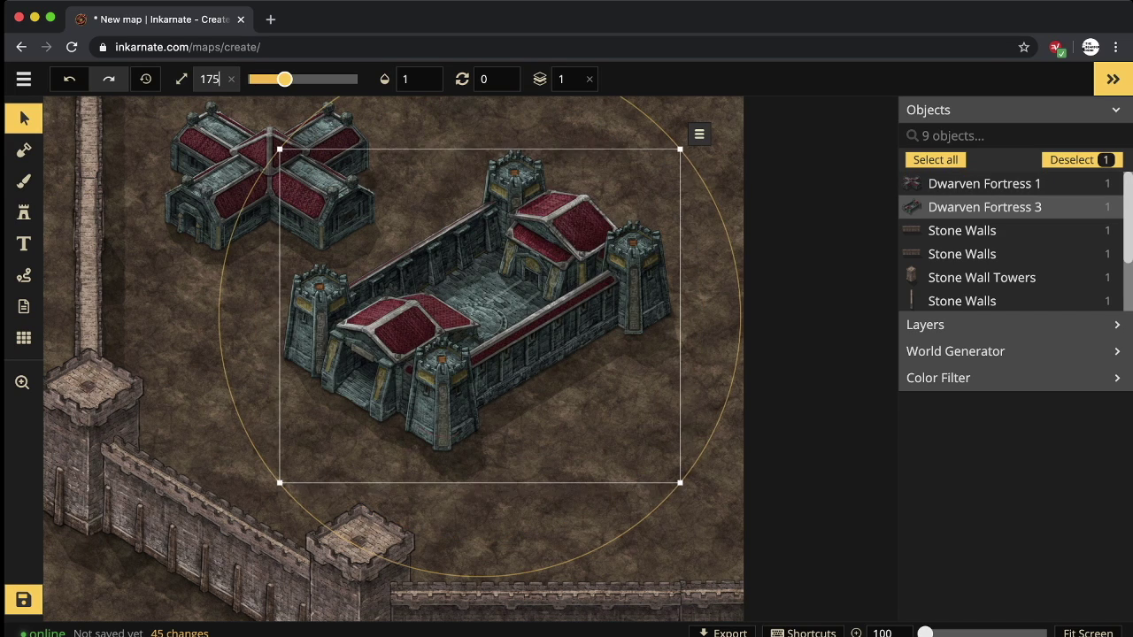
{"action": "key", "text": "Escape"}
{"action": "left_click", "coordinate": [269, 182]}
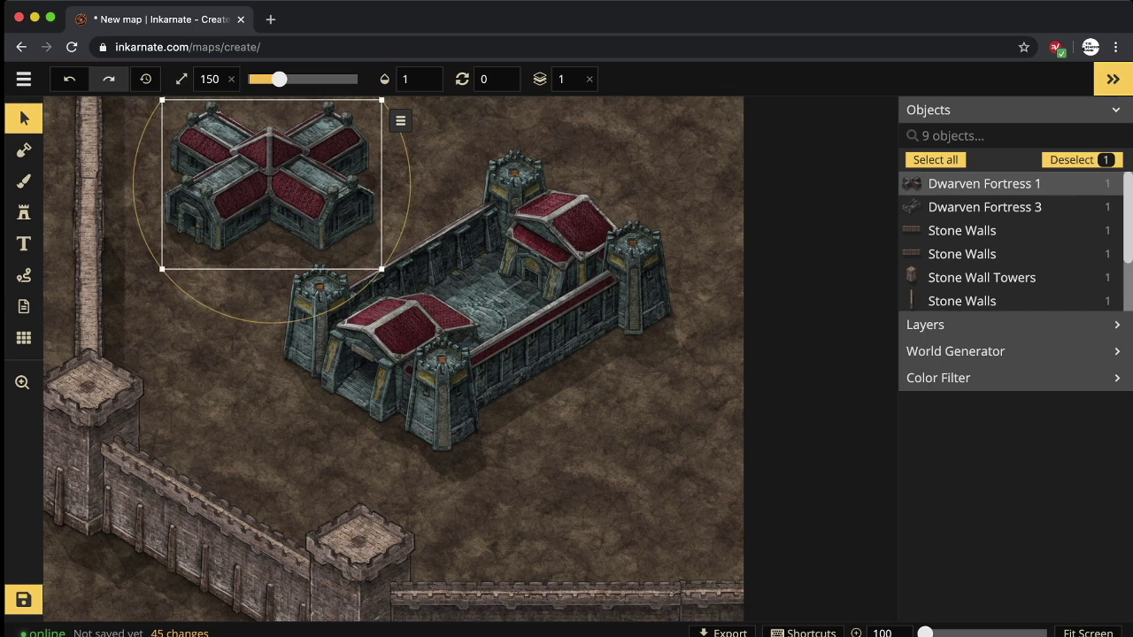
{"action": "type", "text": "1"}
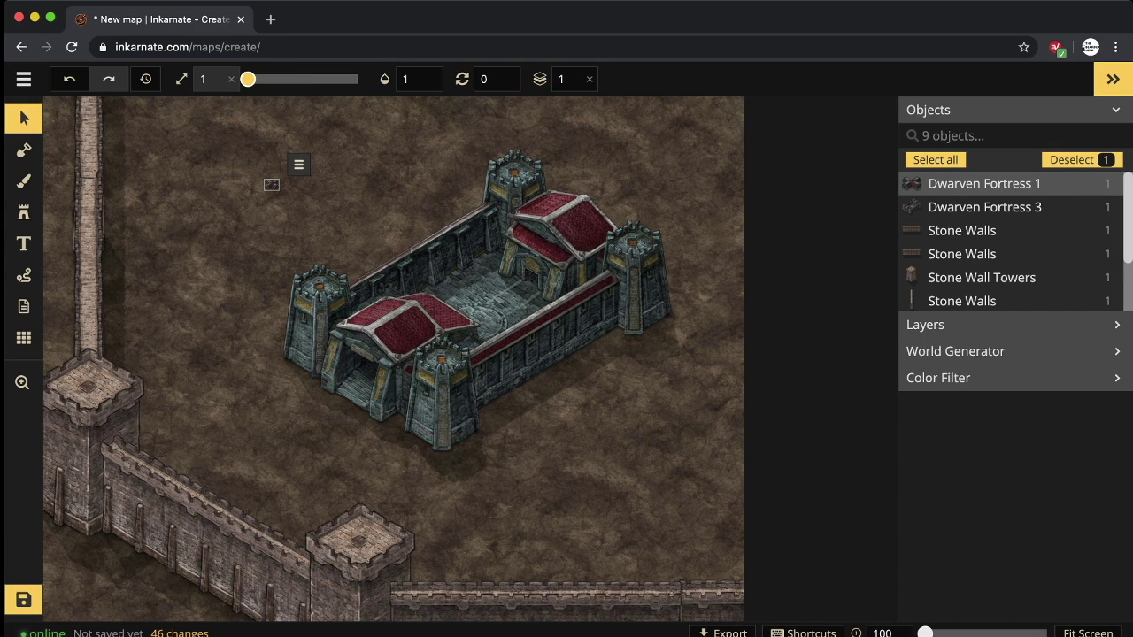
{"action": "type", "text": "25"}
Set the Dwarven Fortress 3 stamp to size 150 and move it up and left, close to Dwarven Fortress 1.
{"action": "left_click", "coordinate": [479, 316]}
{"action": "left_click", "coordinate": [219, 79]}
{"action": "type", "text": "15"}
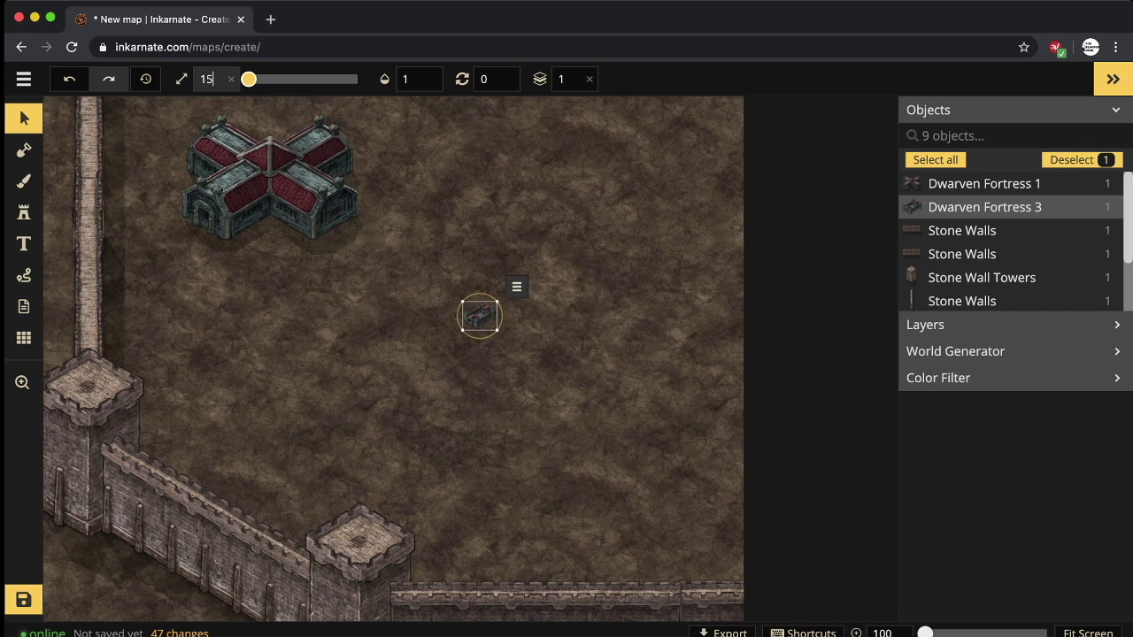
{"action": "type", "text": "0"}
{"action": "key", "text": "Escape"}
{"action": "left_click", "coordinate": [480, 316]}
{"action": "left_click_drag", "start_coordinate": [479, 316], "coordinate": [428, 262]}
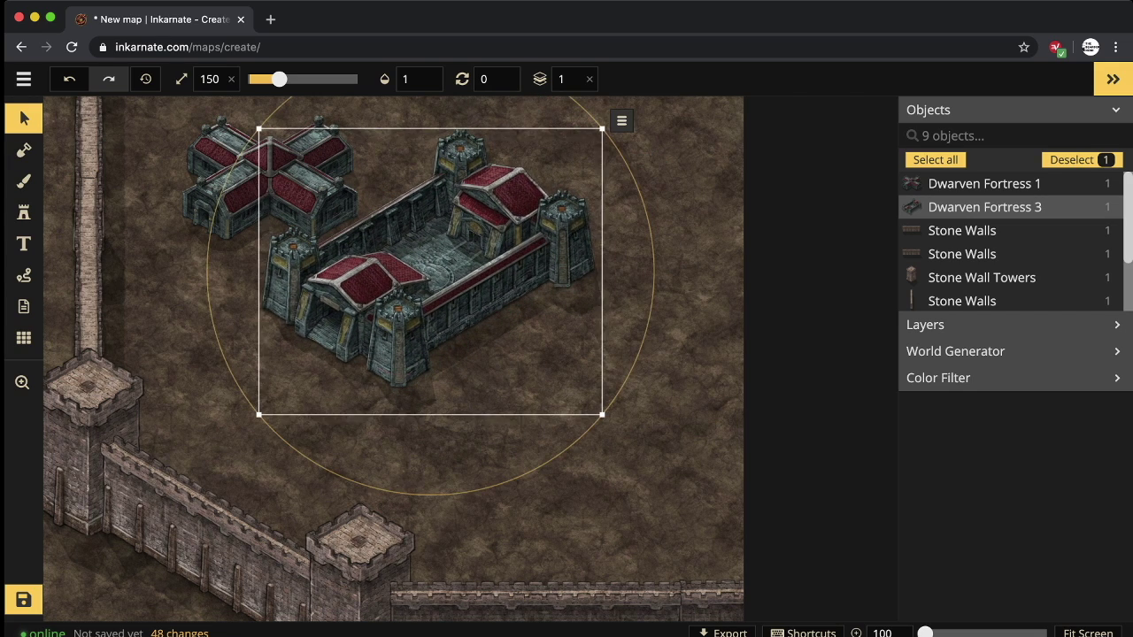
{"action": "key", "text": "Escape"}
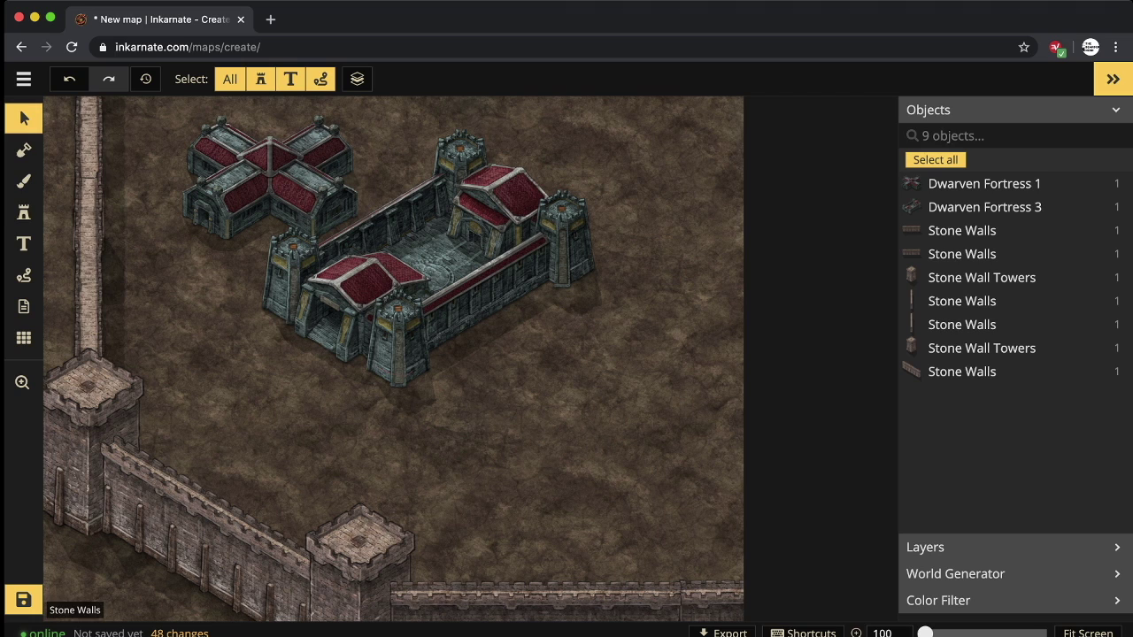
Place the red-roofed dwarven compound stamp at size 75 to the upper right of the large walled fortress.
{"action": "left_click", "coordinate": [23, 212]}
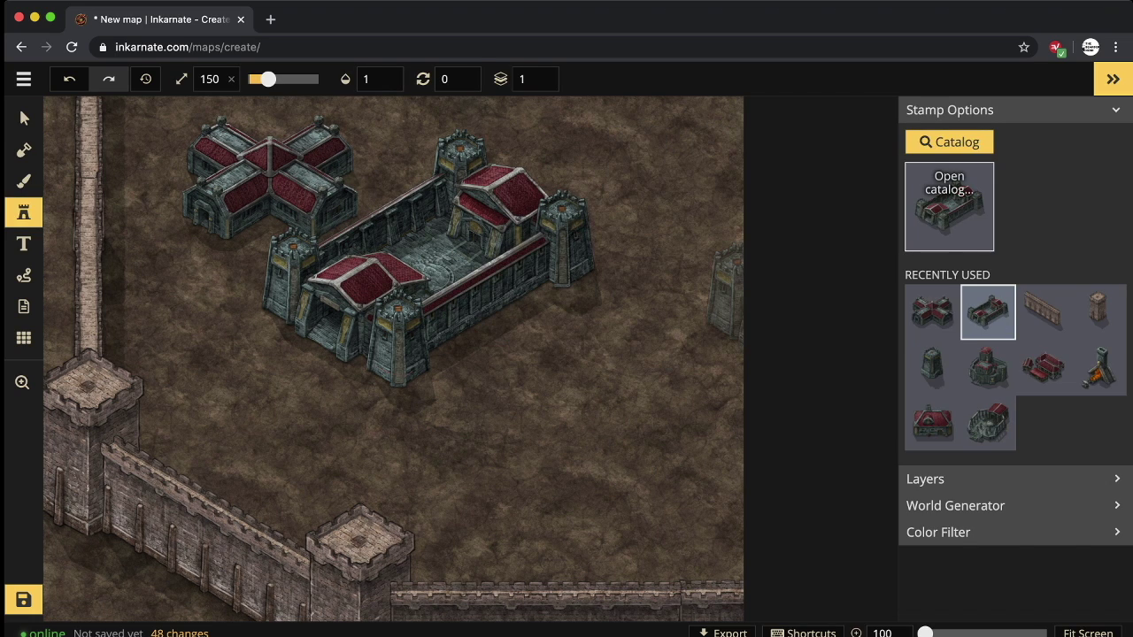
{"action": "left_click", "coordinate": [948, 186]}
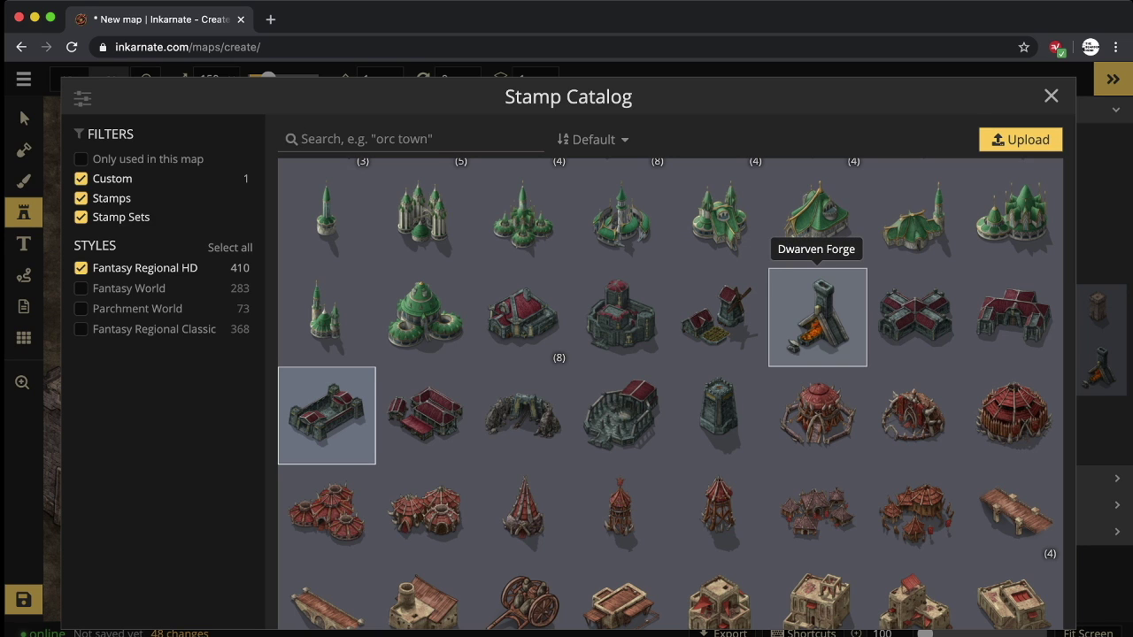
{"action": "left_click", "coordinate": [425, 416]}
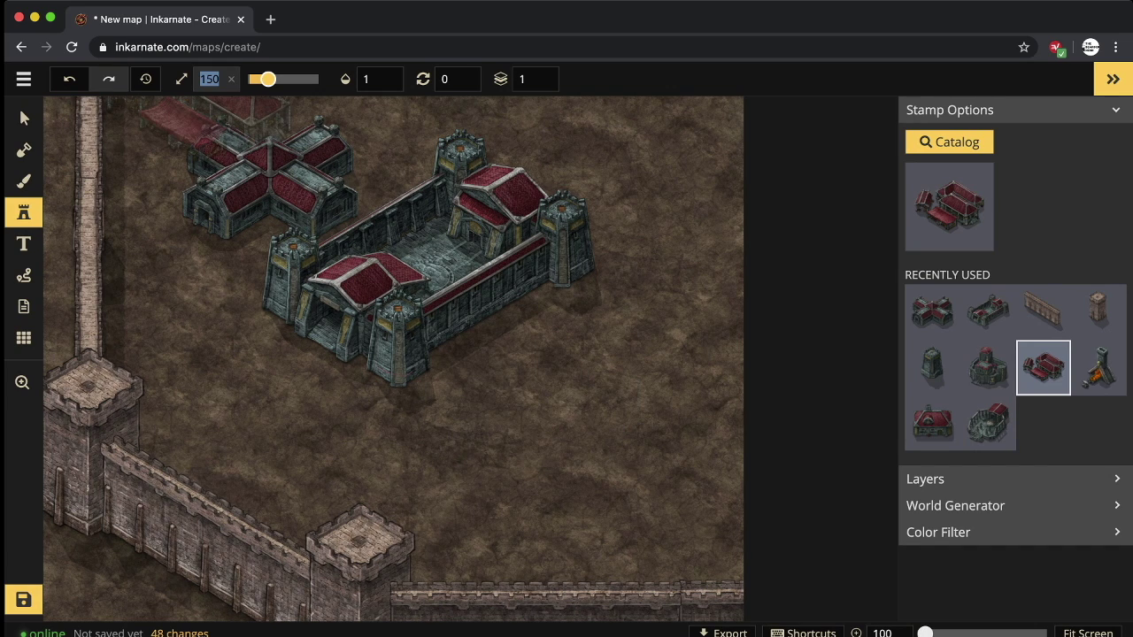
{"action": "type", "text": "75"}
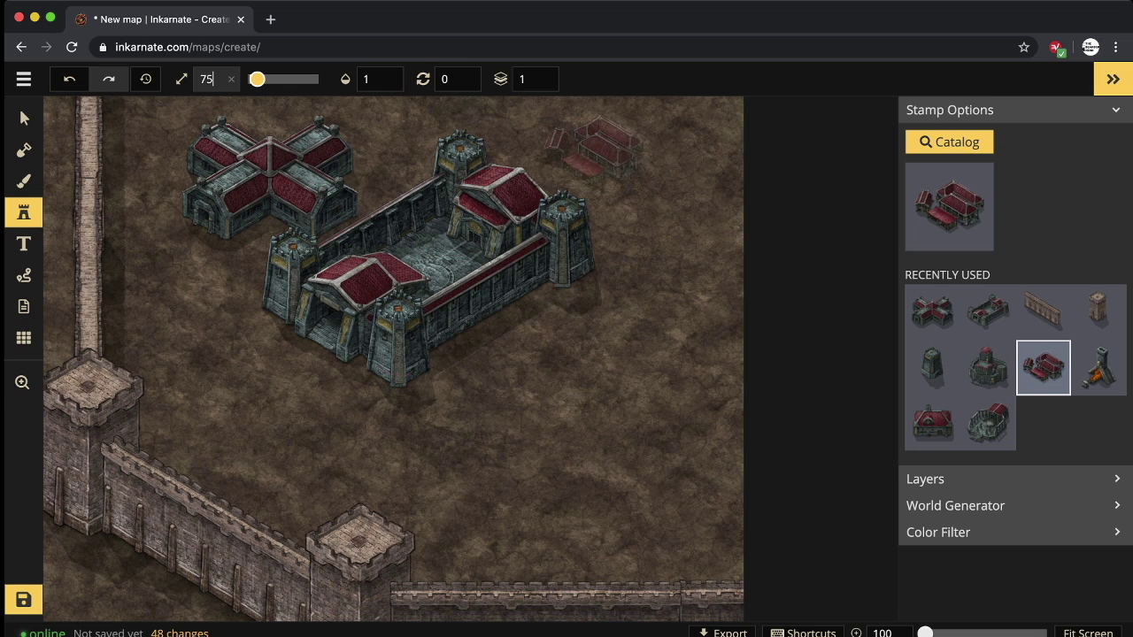
{"action": "left_click", "coordinate": [593, 151]}
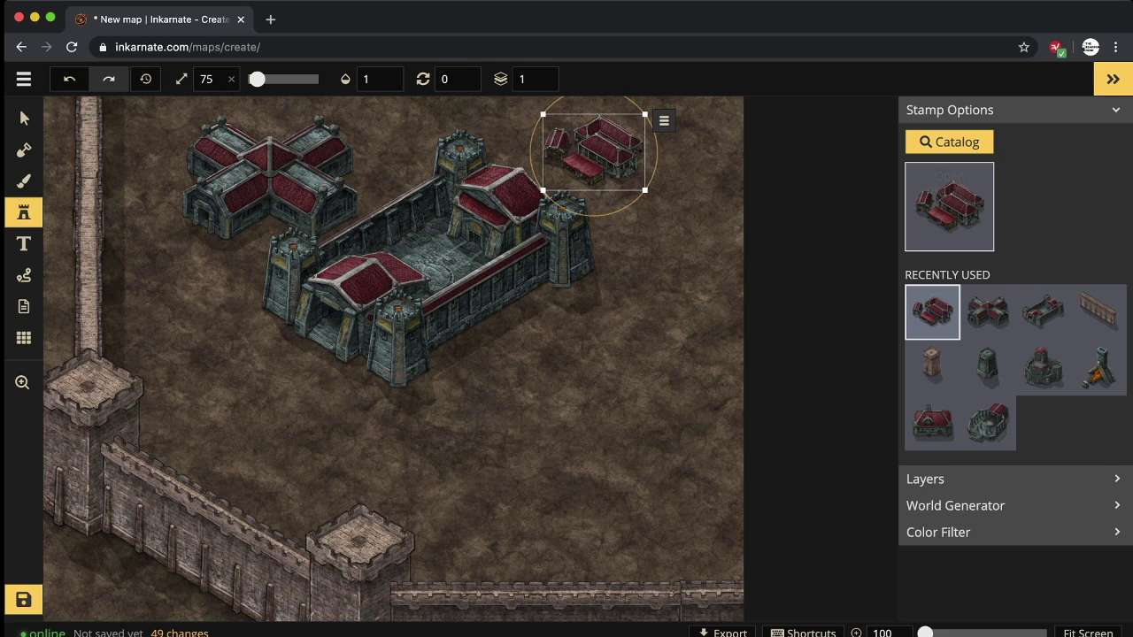
Place six copies of dwarven house variant 1/8 in two columns of three right of the large fortress, with random stamps off.
{"action": "left_click", "coordinate": [948, 206]}
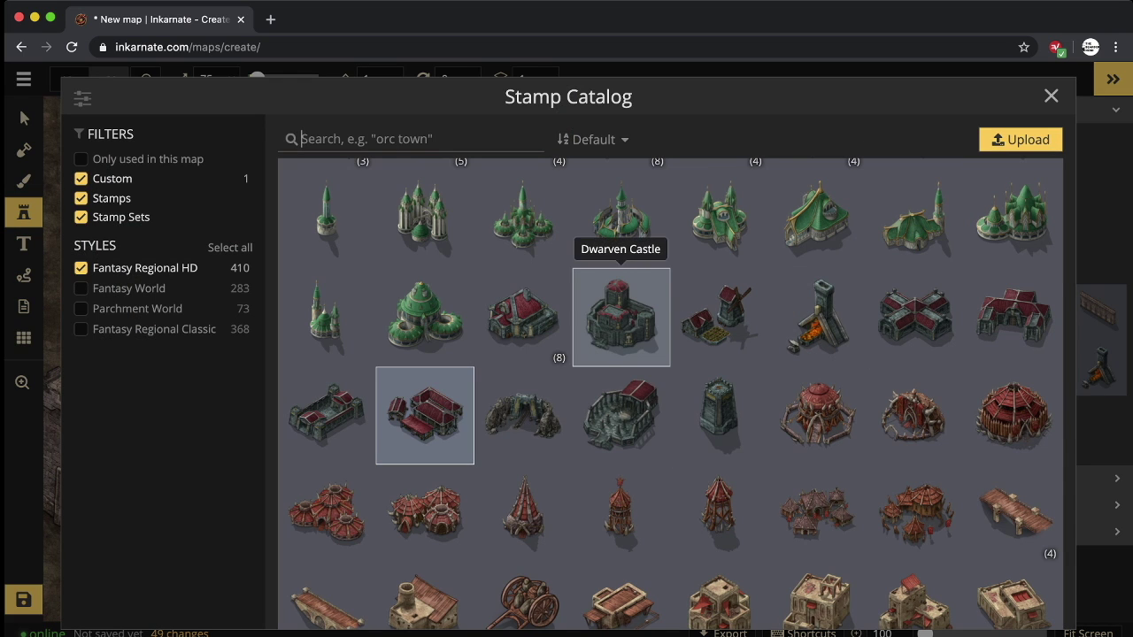
{"action": "left_click", "coordinate": [523, 317]}
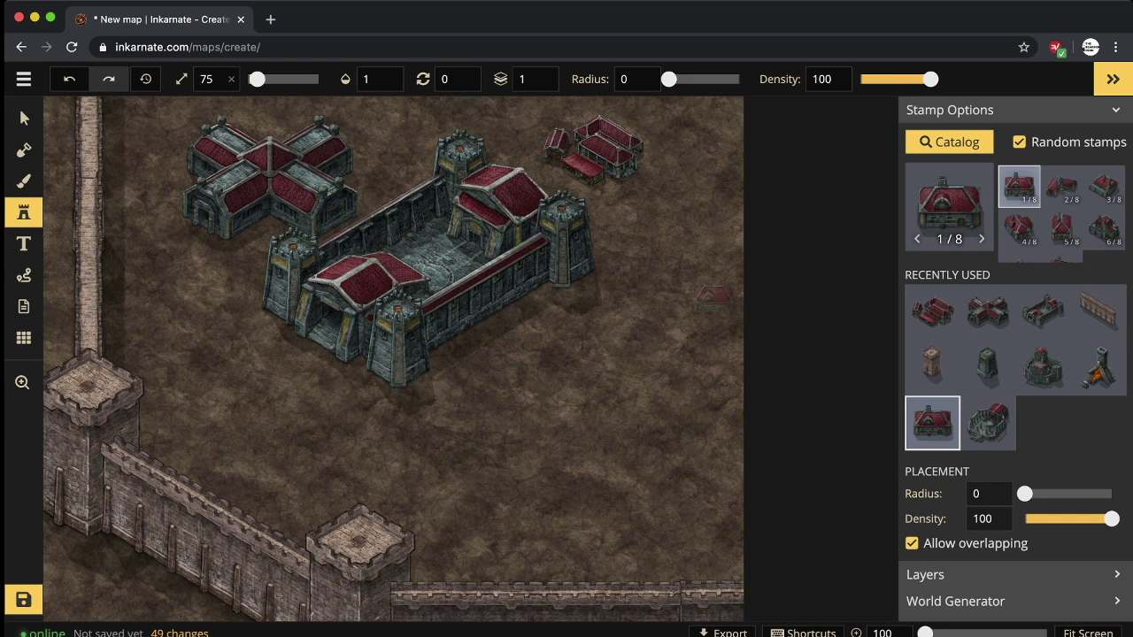
{"action": "left_click", "coordinate": [1019, 142]}
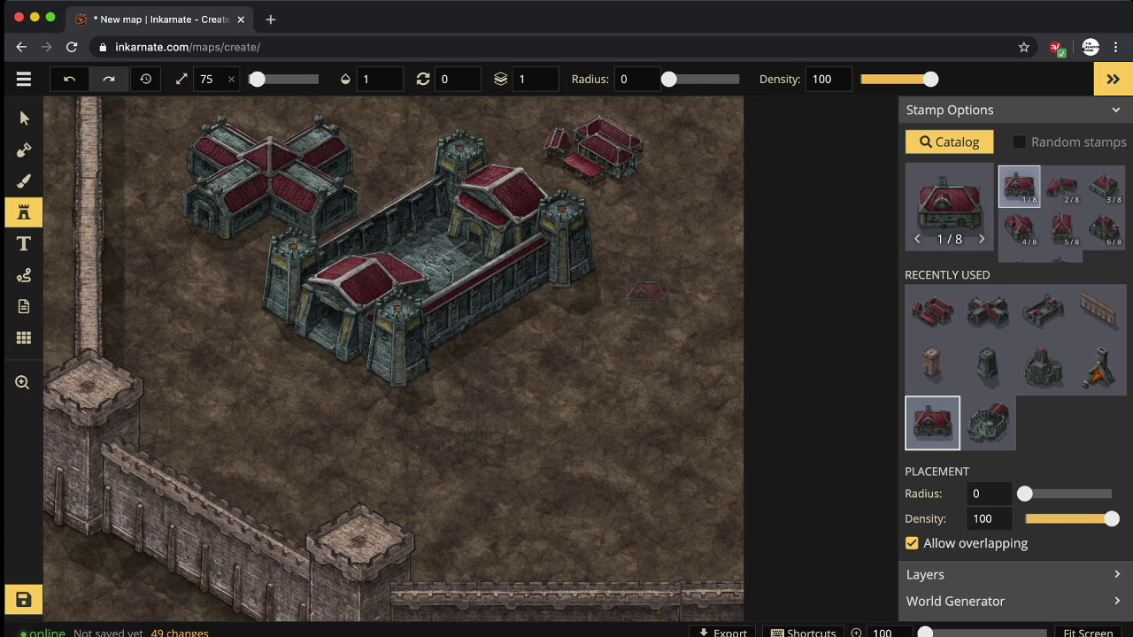
{"action": "left_click", "coordinate": [634, 301]}
{"action": "left_click", "coordinate": [686, 301]}
{"action": "left_click", "coordinate": [636, 332]}
{"action": "left_click", "coordinate": [687, 333]}
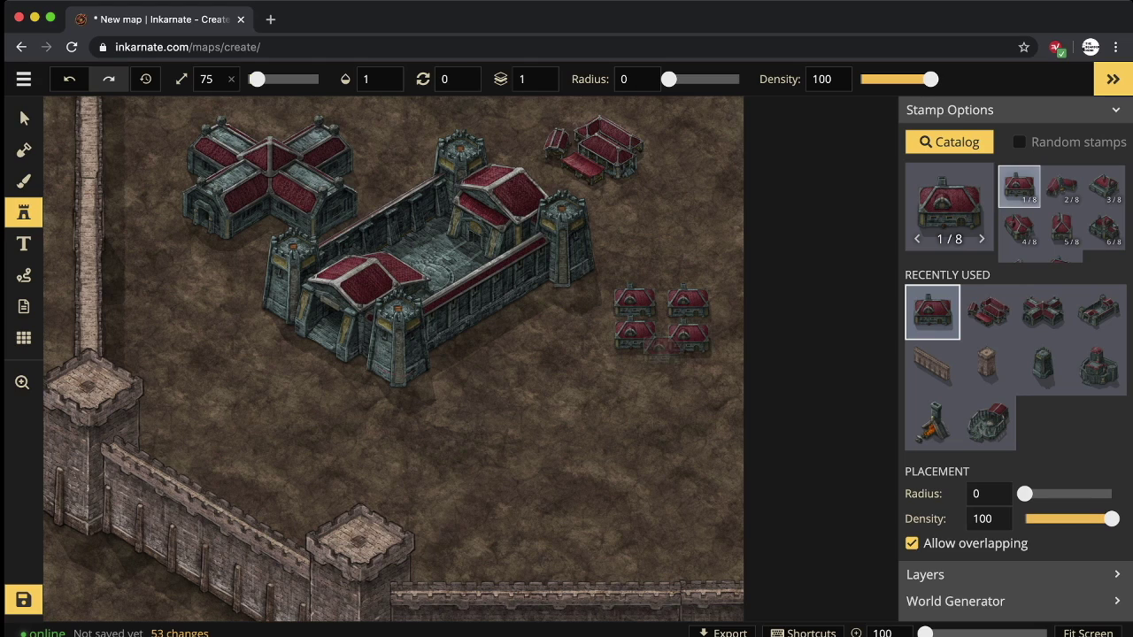
{"action": "left_click", "coordinate": [634, 367]}
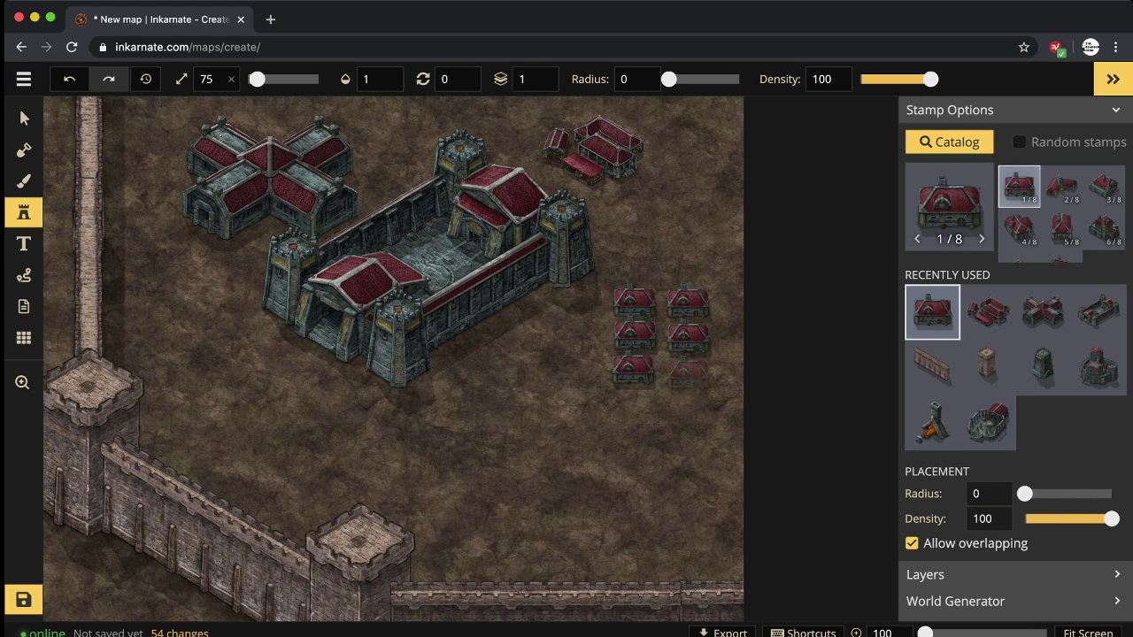
{"action": "left_click", "coordinate": [687, 369]}
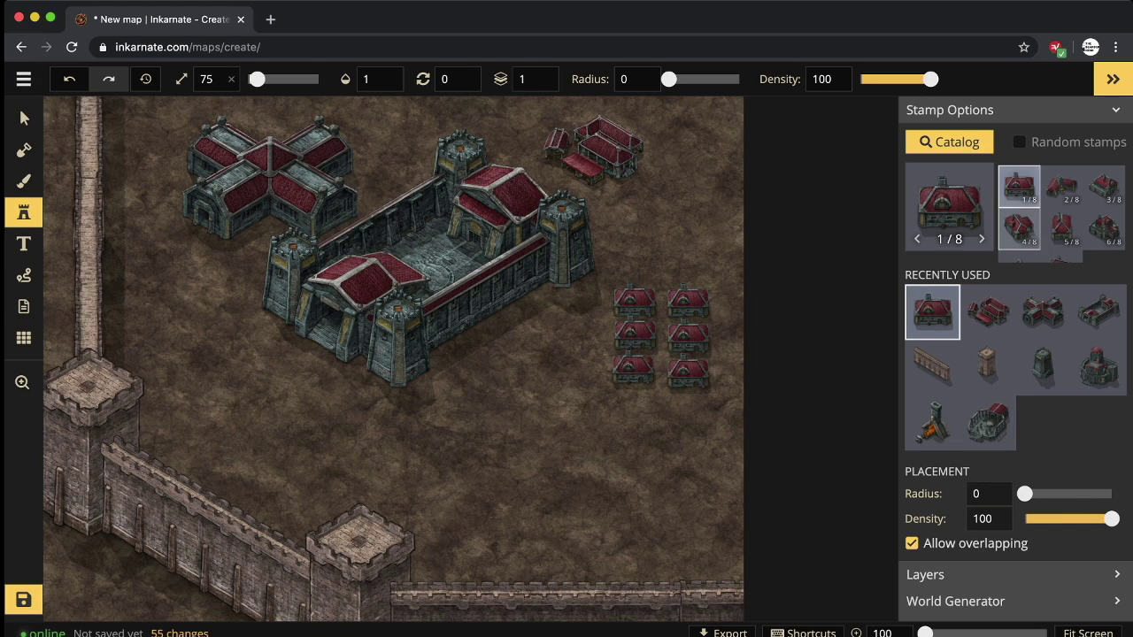
Place six copies of dwarven house variant 6/8 in two diagonal rows of three just below the large fortress.
{"action": "left_click", "coordinate": [1104, 228]}
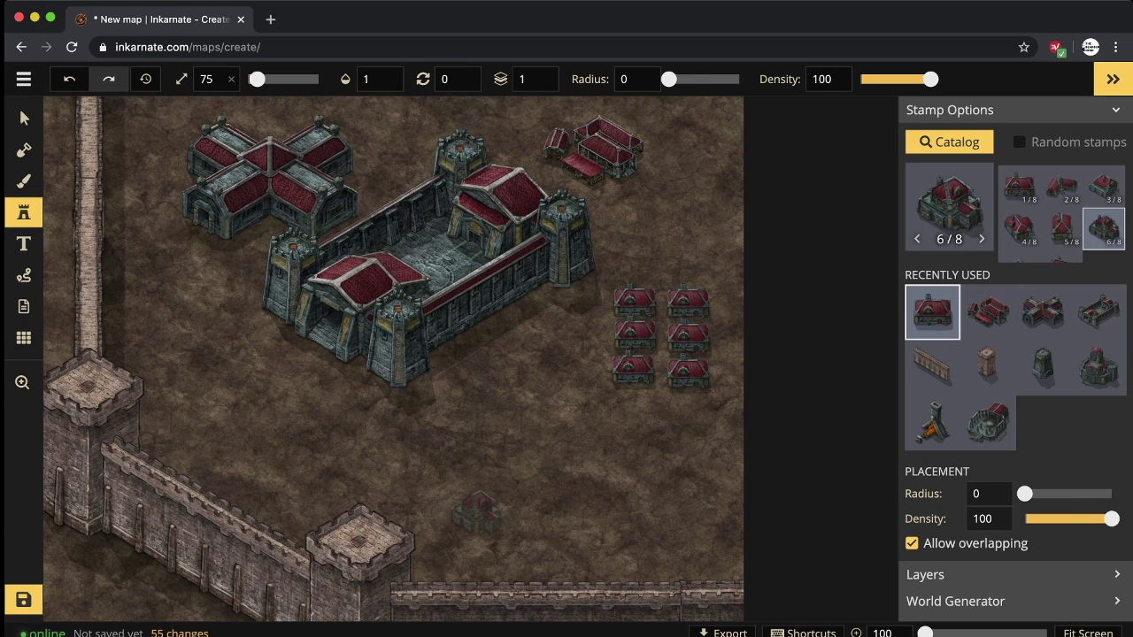
{"action": "left_click", "coordinate": [461, 403]}
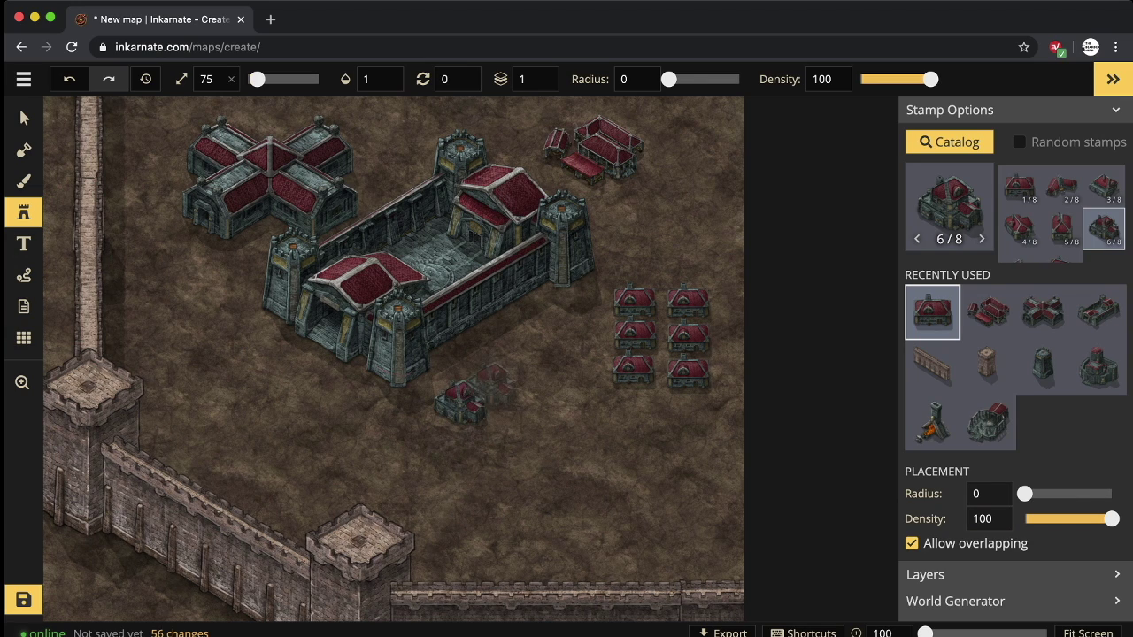
{"action": "left_click", "coordinate": [494, 379]}
{"action": "left_click", "coordinate": [533, 359]}
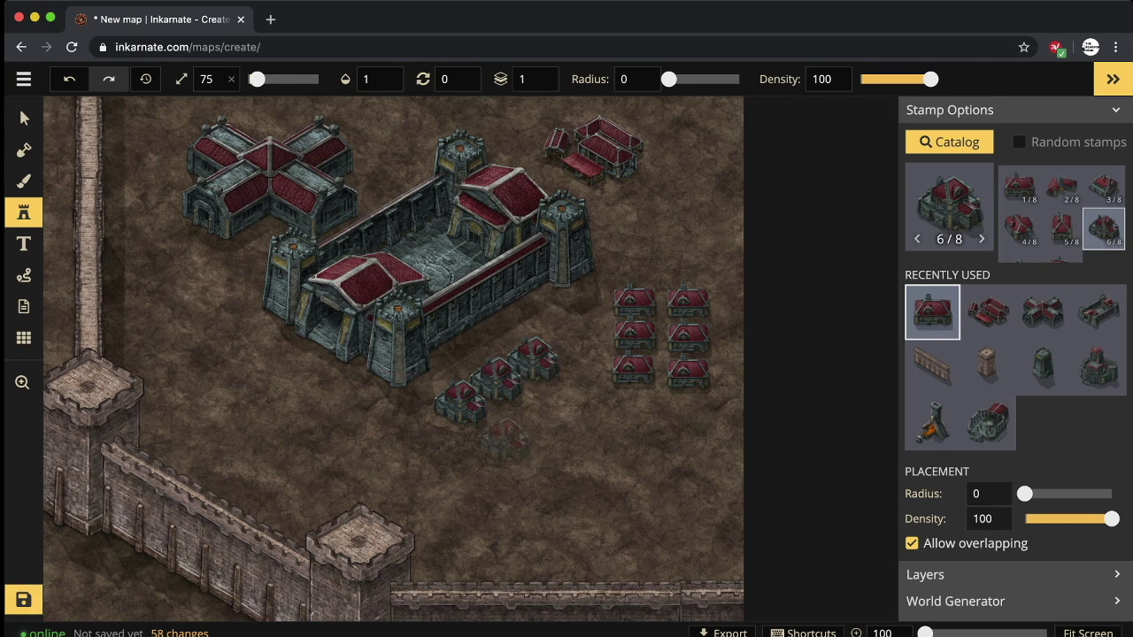
{"action": "left_click", "coordinate": [501, 435]}
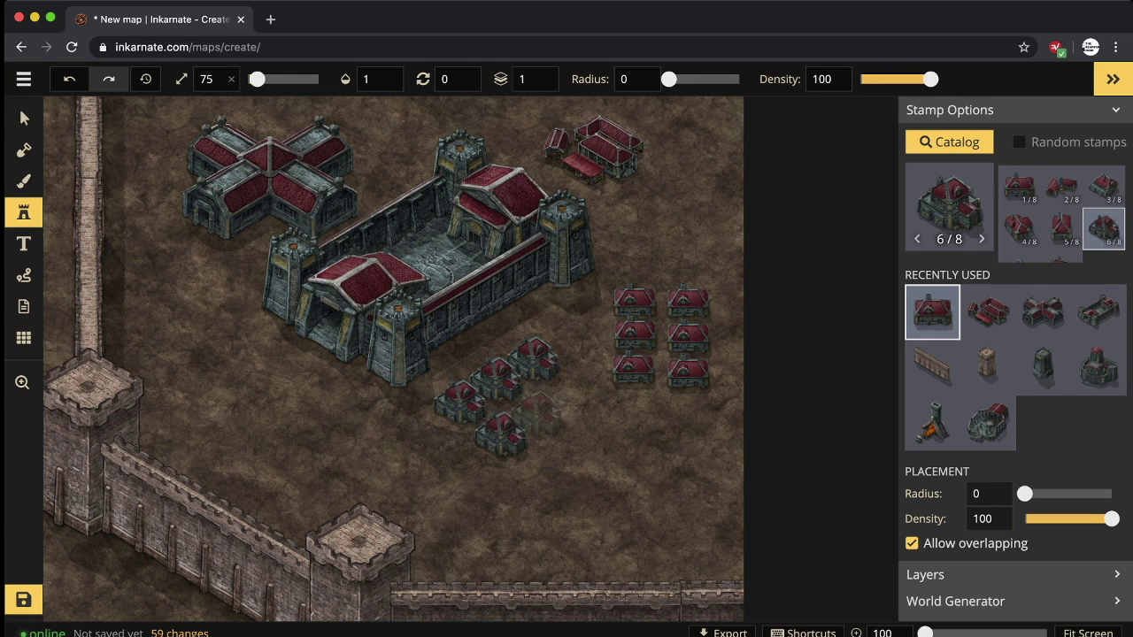
{"action": "left_click", "coordinate": [538, 409]}
{"action": "left_click", "coordinate": [572, 392]}
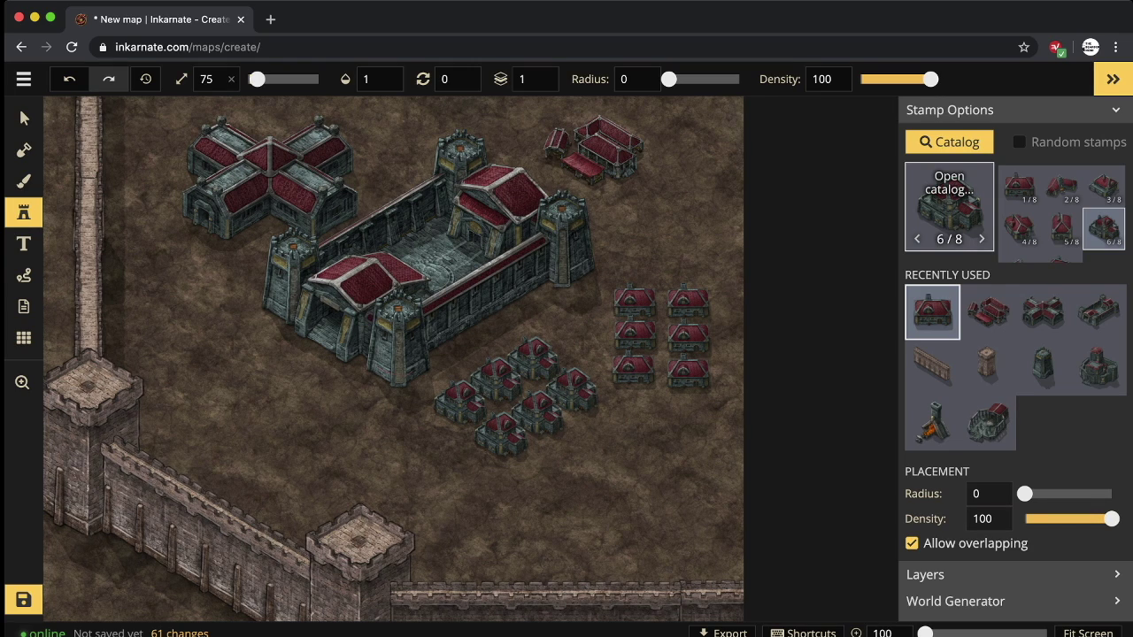
Place six copies of dwarven house variant 8/8 in two slanted rows of three below the two house columns.
{"action": "scroll", "coordinate": [1039, 213], "scroll_direction": "down", "scroll_amount": 2}
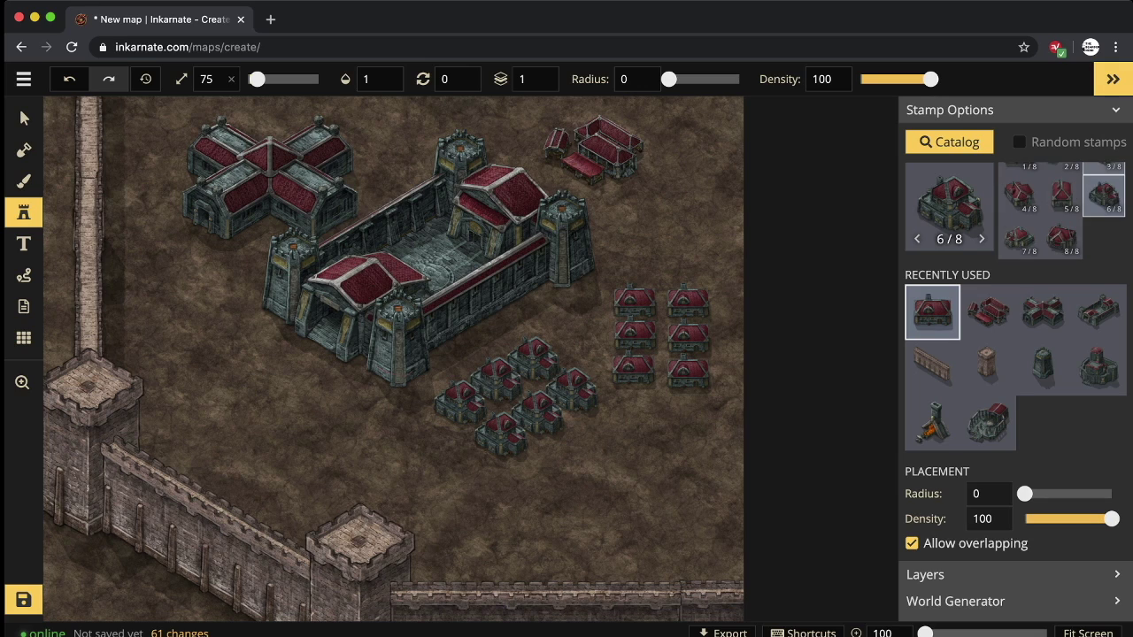
{"action": "left_click", "coordinate": [1061, 238]}
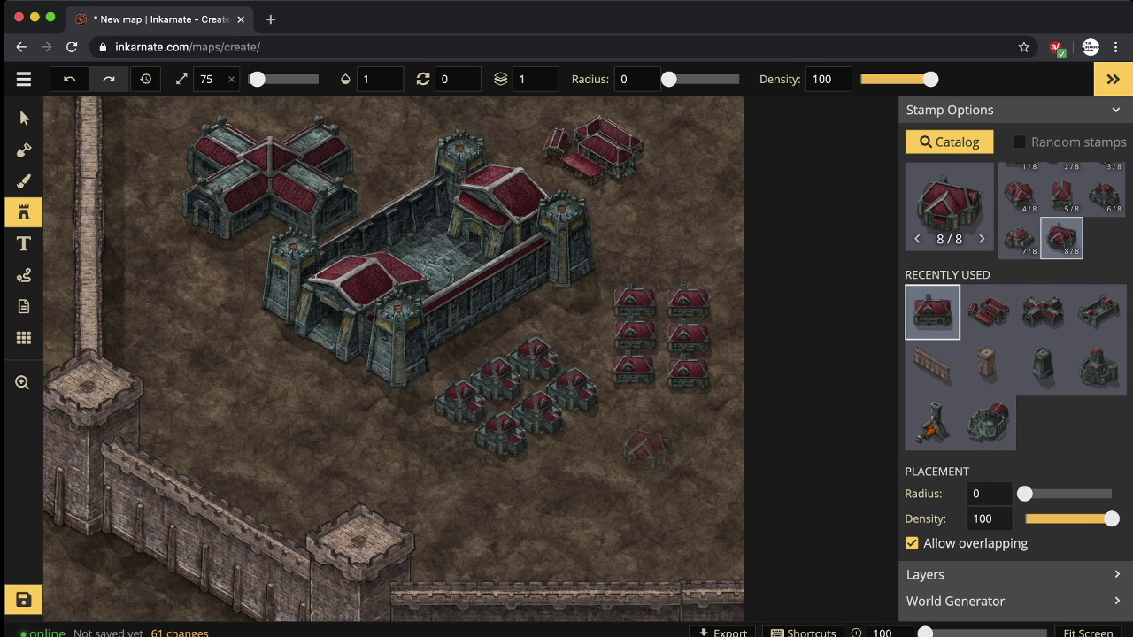
{"action": "left_click", "coordinate": [630, 442]}
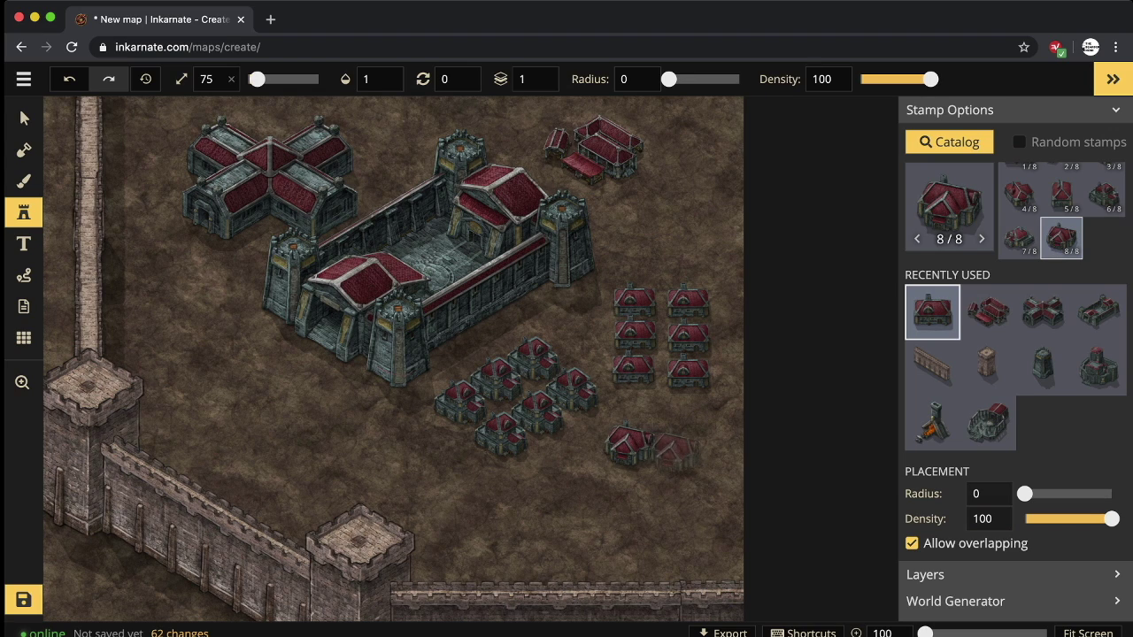
{"action": "left_click", "coordinate": [681, 453]}
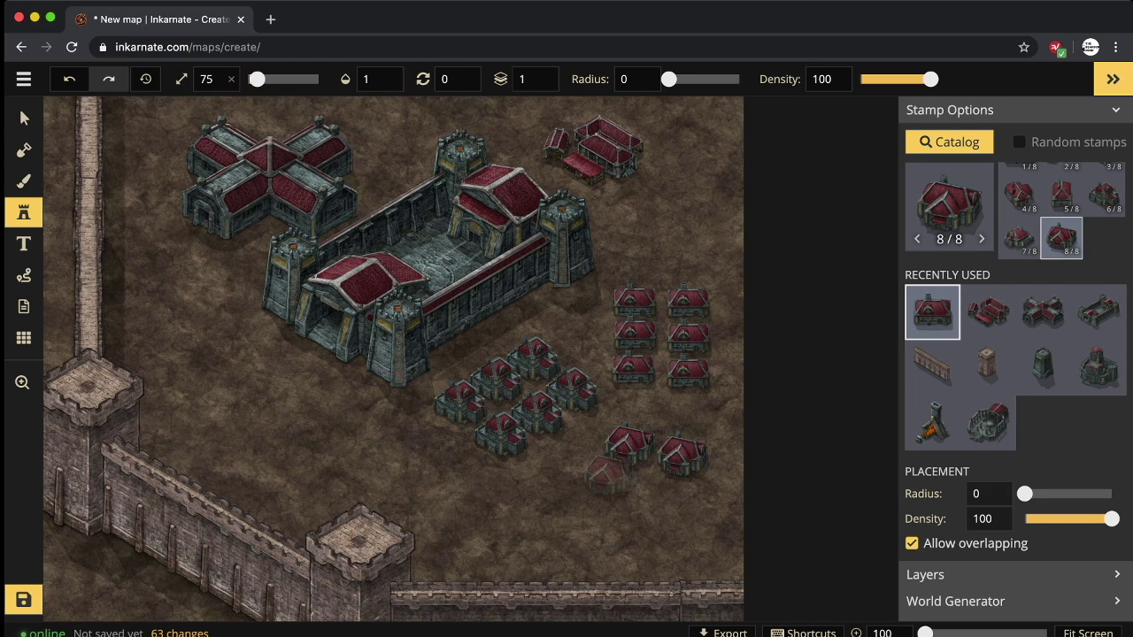
{"action": "left_click", "coordinate": [605, 467]}
{"action": "left_click", "coordinate": [663, 485]}
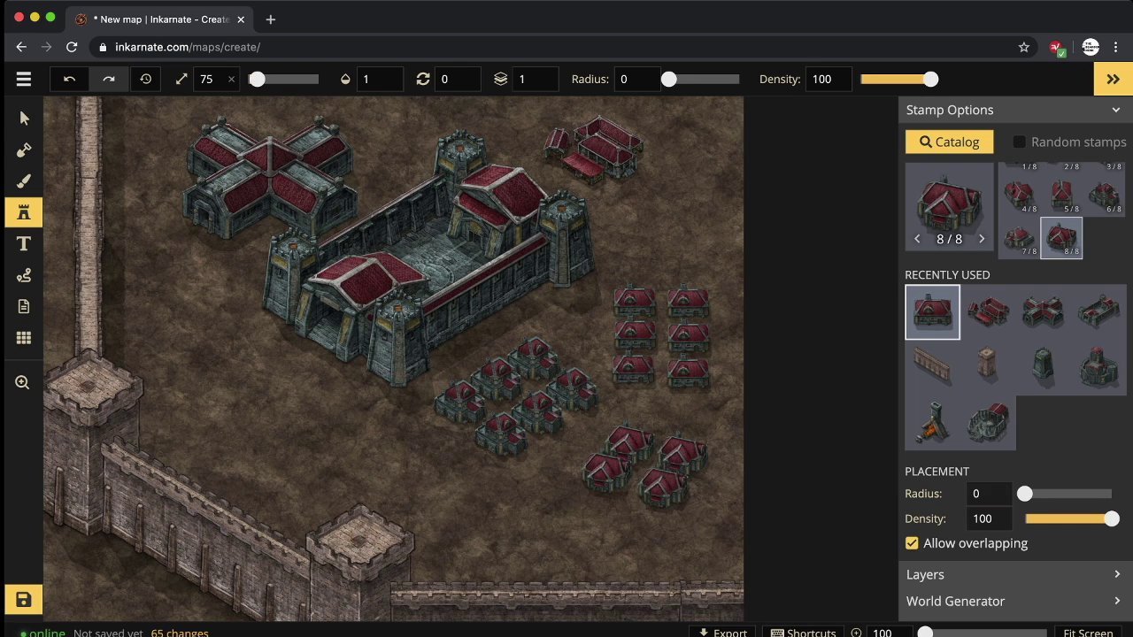
{"action": "left_click", "coordinate": [582, 500]}
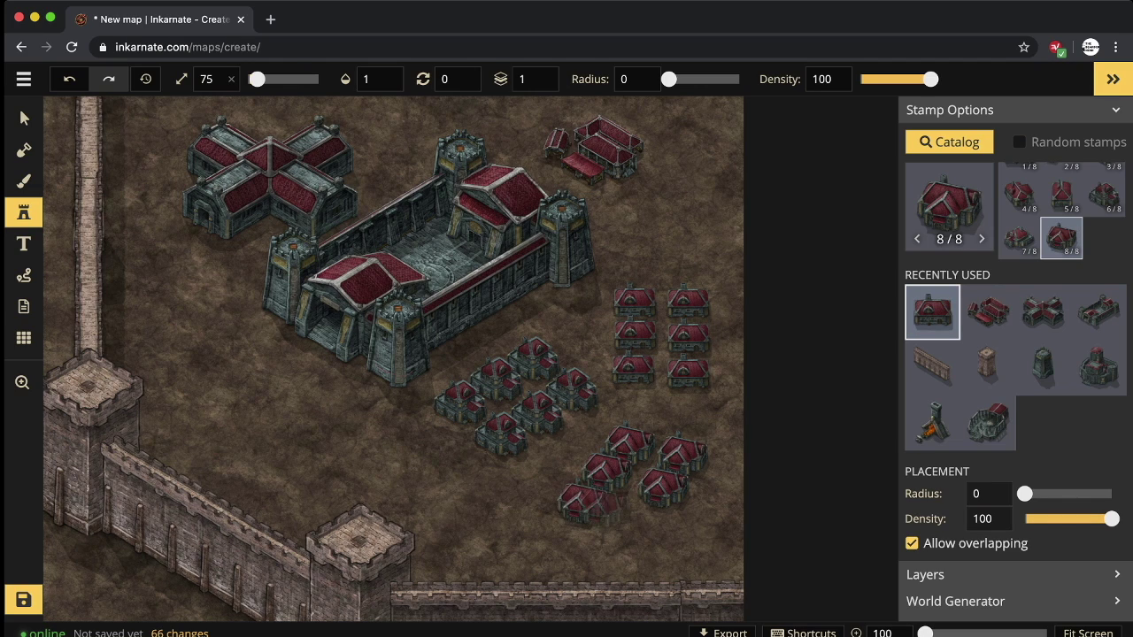
{"action": "left_click", "coordinate": [638, 516]}
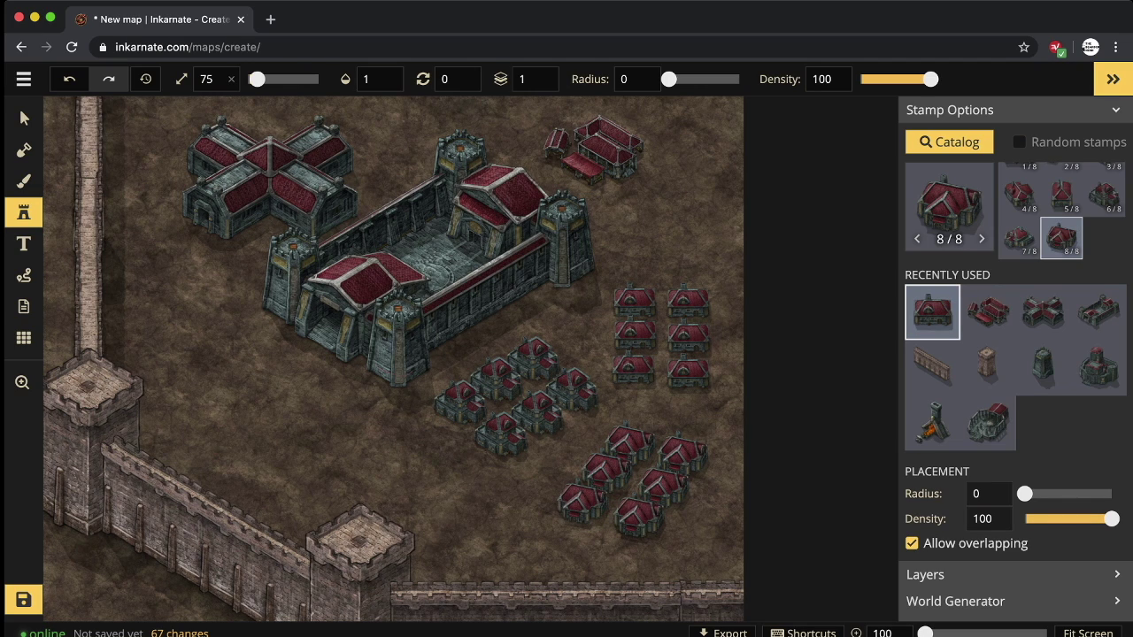
Place a Dwarven Forge stamp at size 45 between the small red-roofed compound and the two house columns.
{"action": "left_click", "coordinate": [949, 203]}
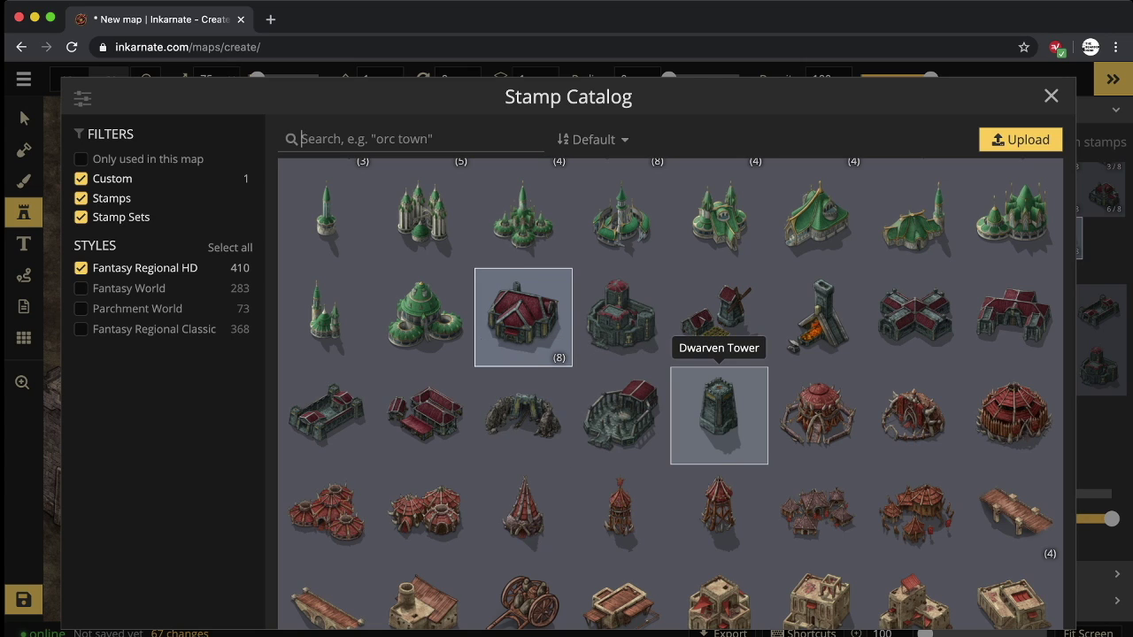
{"action": "left_click", "coordinate": [817, 317]}
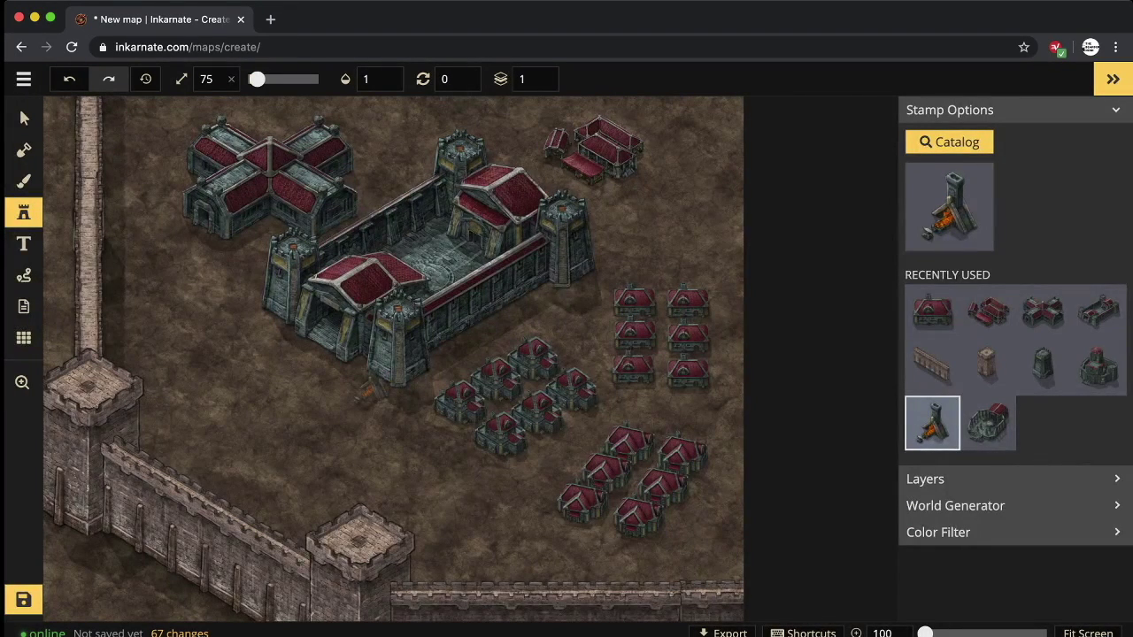
{"action": "double_click", "coordinate": [209, 80]}
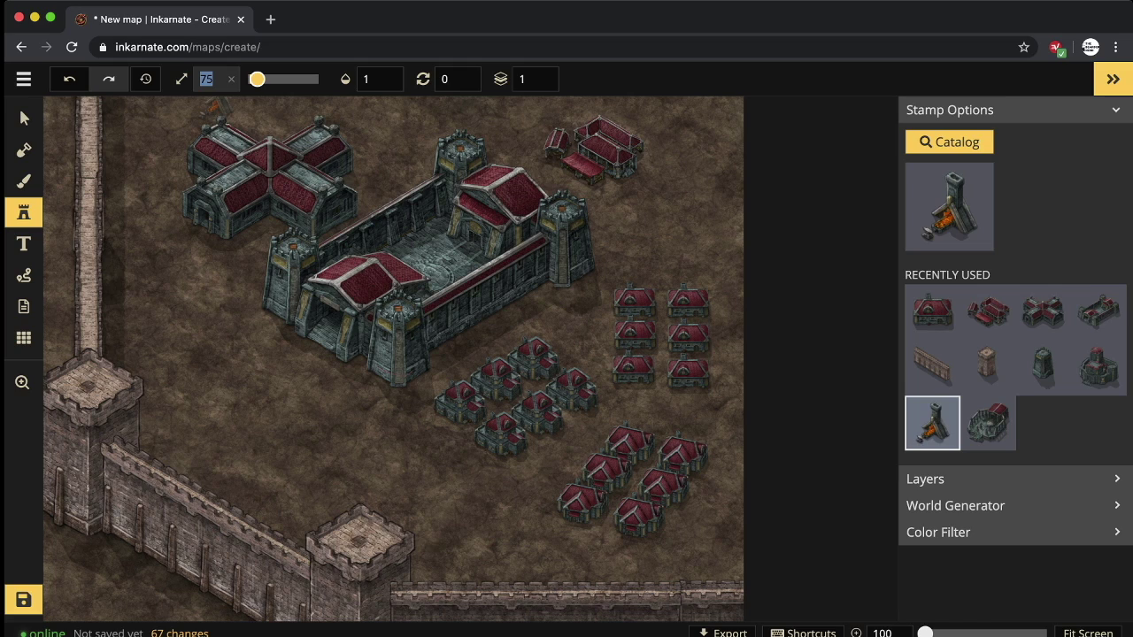
{"action": "type", "text": "45"}
{"action": "left_click", "coordinate": [673, 222]}
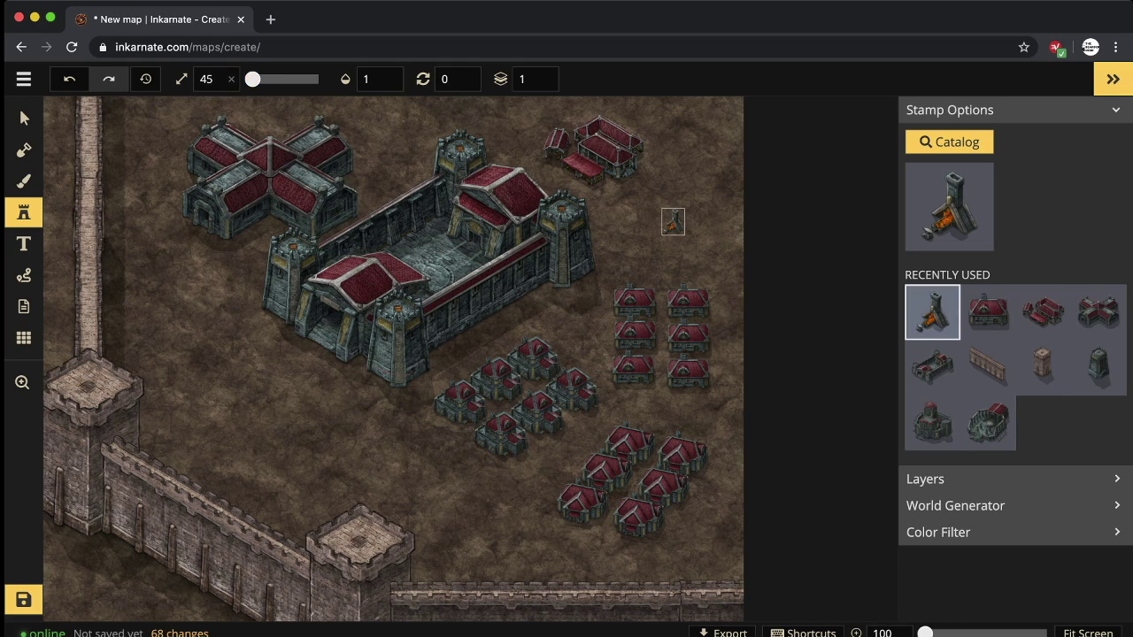
Nudge the houses in the two columns right of the large fortress into straight, evenly spaced columns with level rows.
{"action": "left_click", "coordinate": [23, 382]}
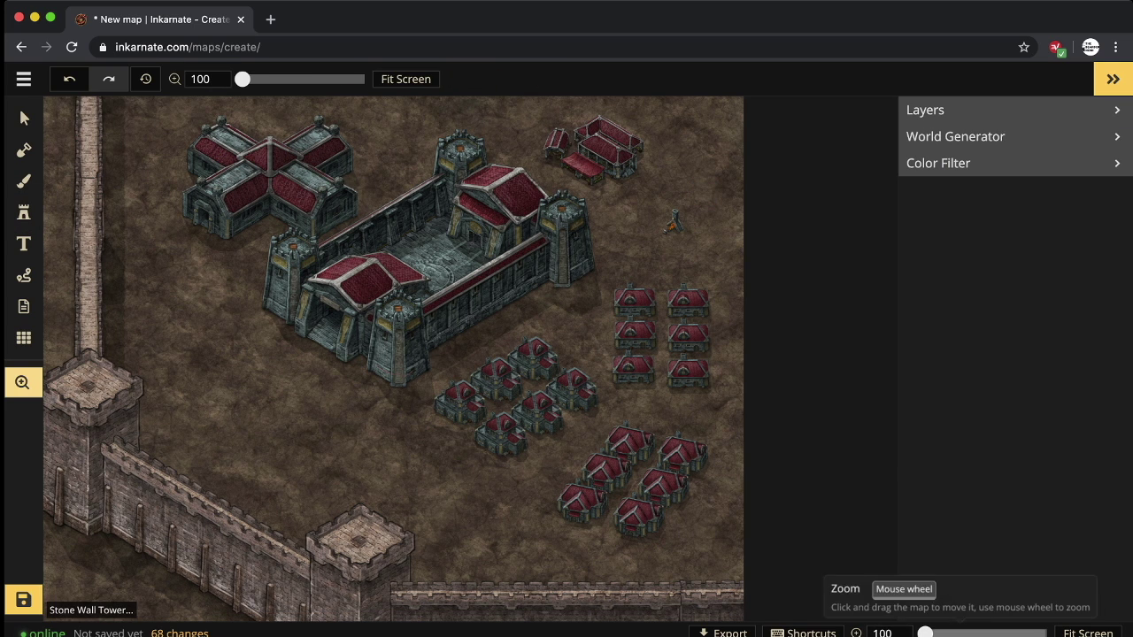
{"action": "scroll", "coordinate": [592, 363], "scroll_direction": "up", "scroll_amount": 5}
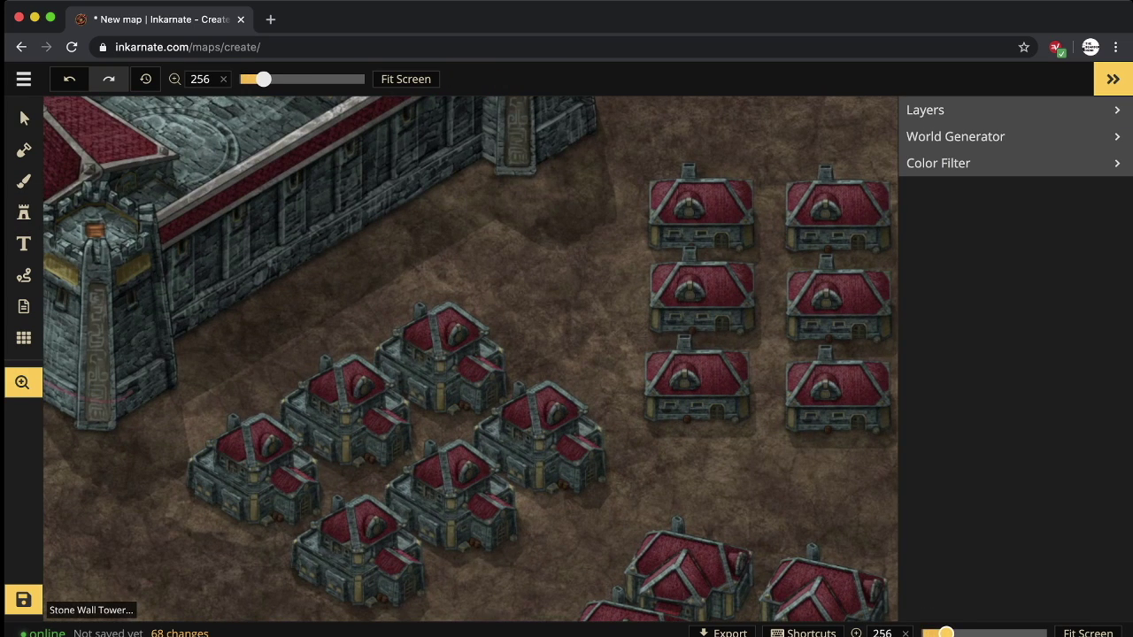
{"action": "left_click_drag", "start_coordinate": [592, 362], "coordinate": [436, 388]}
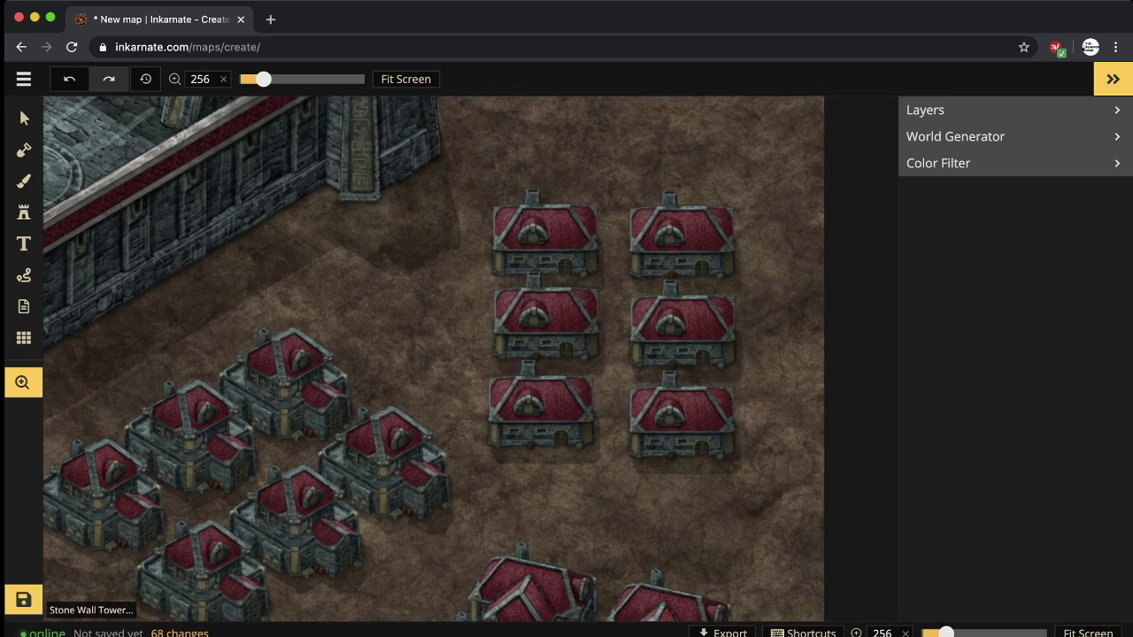
{"action": "key", "text": "v"}
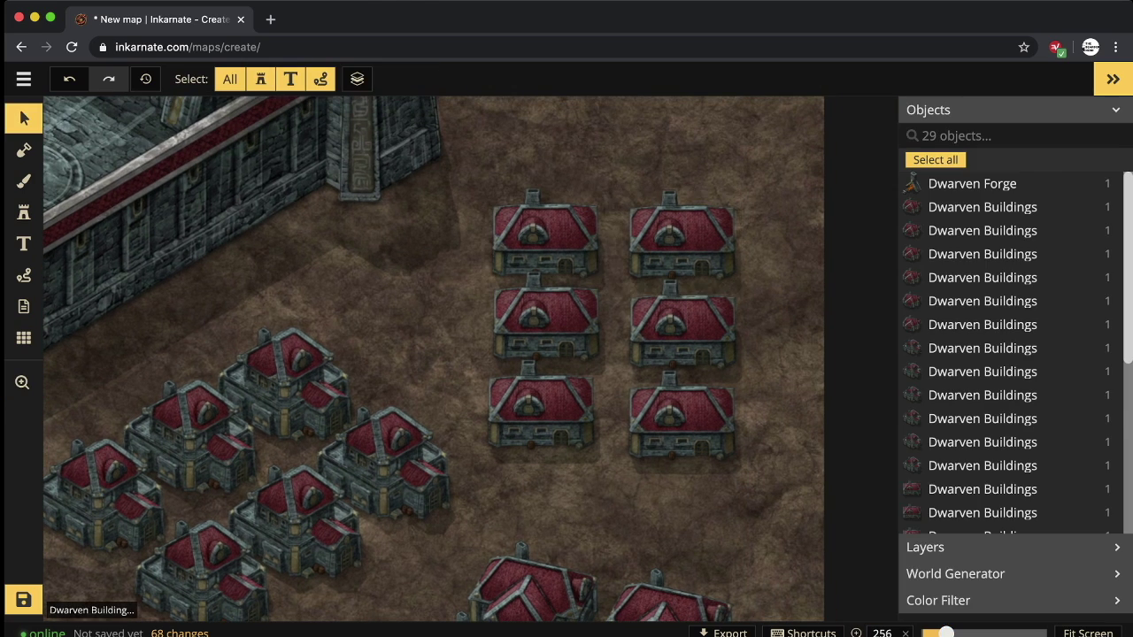
{"action": "left_click", "coordinate": [681, 242]}
{"action": "left_click_drag", "start_coordinate": [681, 242], "coordinate": [678, 236]}
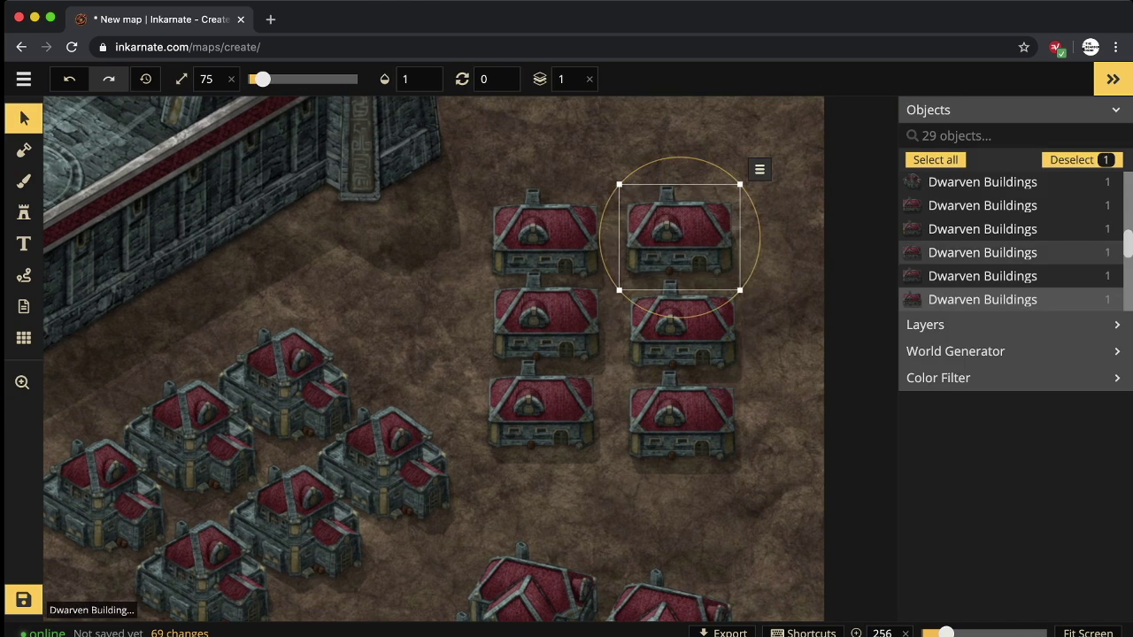
{"action": "left_click_drag", "start_coordinate": [683, 328], "coordinate": [680, 323]}
{"action": "left_click_drag", "start_coordinate": [682, 423], "coordinate": [679, 406]}
{"action": "left_click_drag", "start_coordinate": [542, 412], "coordinate": [542, 410]}
Shift four houses of the two diagonal rows below the large fortress slightly so that the rows line up evenly.
{"action": "left_click", "coordinate": [284, 391]}
{"action": "left_click_drag", "start_coordinate": [283, 390], "coordinate": [278, 385]}
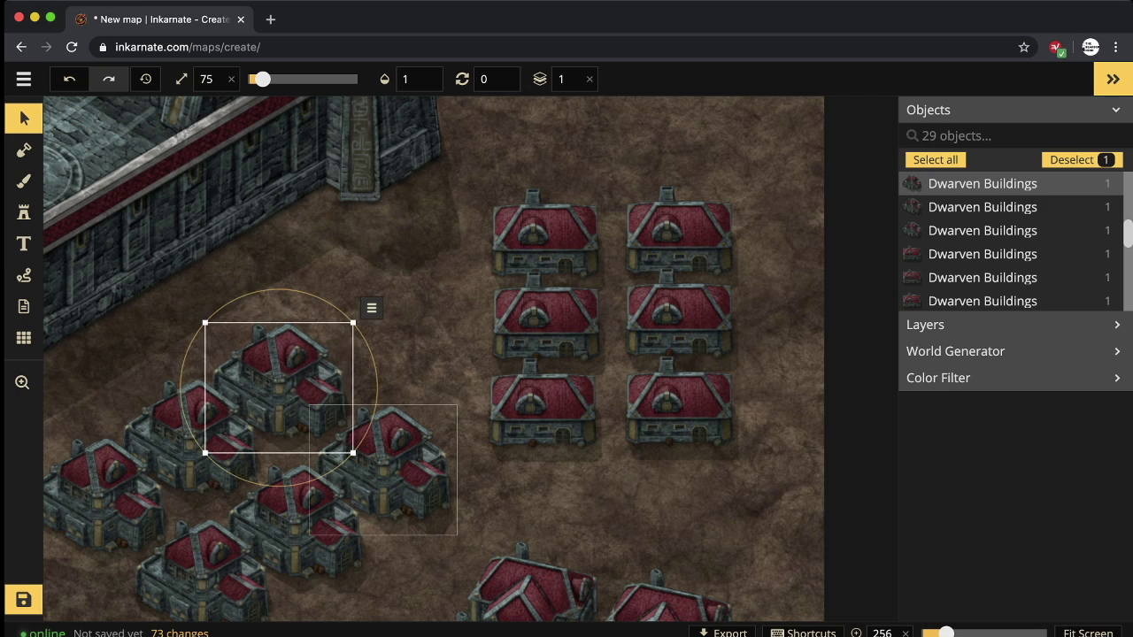
{"action": "left_click_drag", "start_coordinate": [384, 463], "coordinate": [377, 458]}
{"action": "left_click_drag", "start_coordinate": [296, 524], "coordinate": [293, 521]}
{"action": "left_click_drag", "start_coordinate": [203, 581], "coordinate": [202, 576]}
Fine-tune the position of the lowest house in each of the two columns so that both align with their neighbours.
{"action": "scroll", "coordinate": [786, 451], "scroll_direction": "down", "scroll_amount": 5}
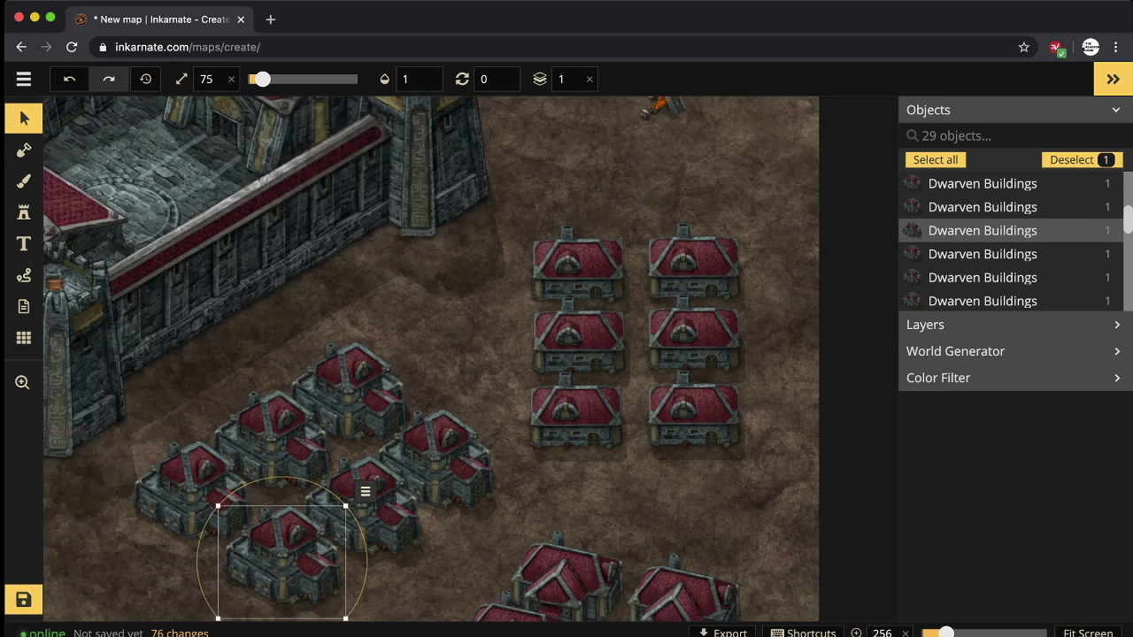
{"action": "scroll", "coordinate": [786, 450], "scroll_direction": "up", "scroll_amount": 7}
{"action": "scroll", "coordinate": [788, 456], "scroll_direction": "down", "scroll_amount": 4}
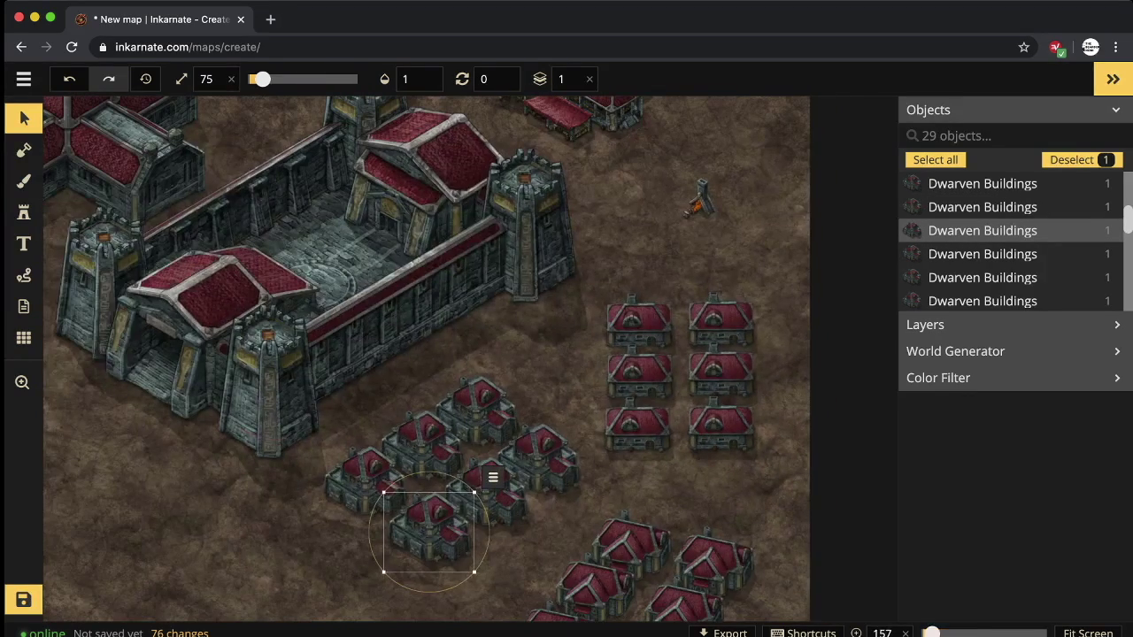
{"action": "key", "text": "z"}
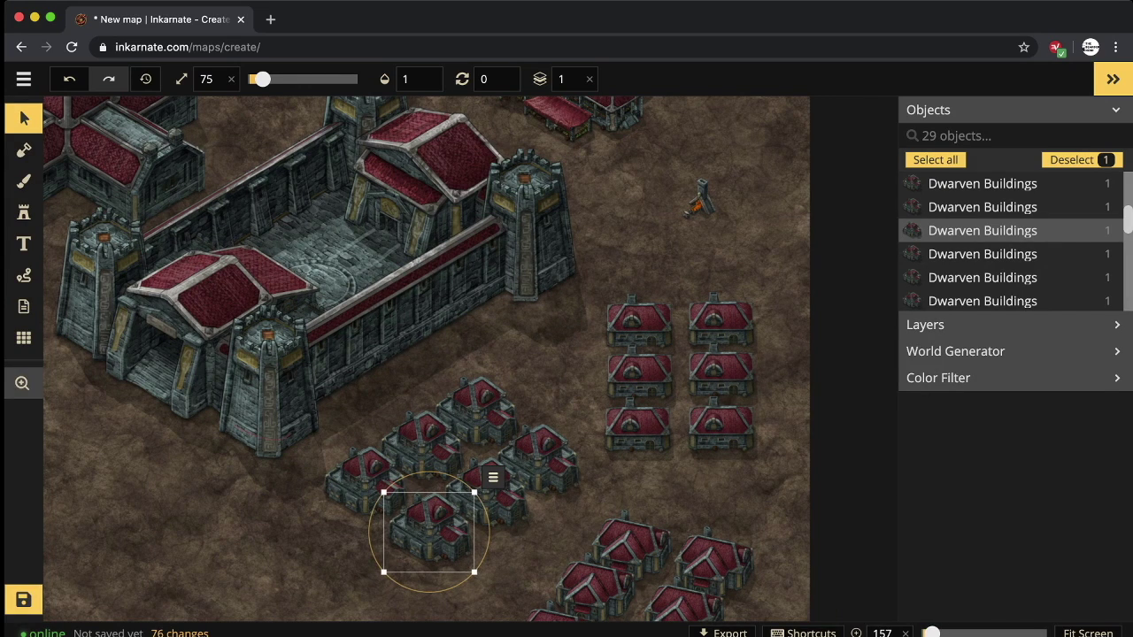
{"action": "left_click_drag", "start_coordinate": [567, 442], "coordinate": [548, 278]}
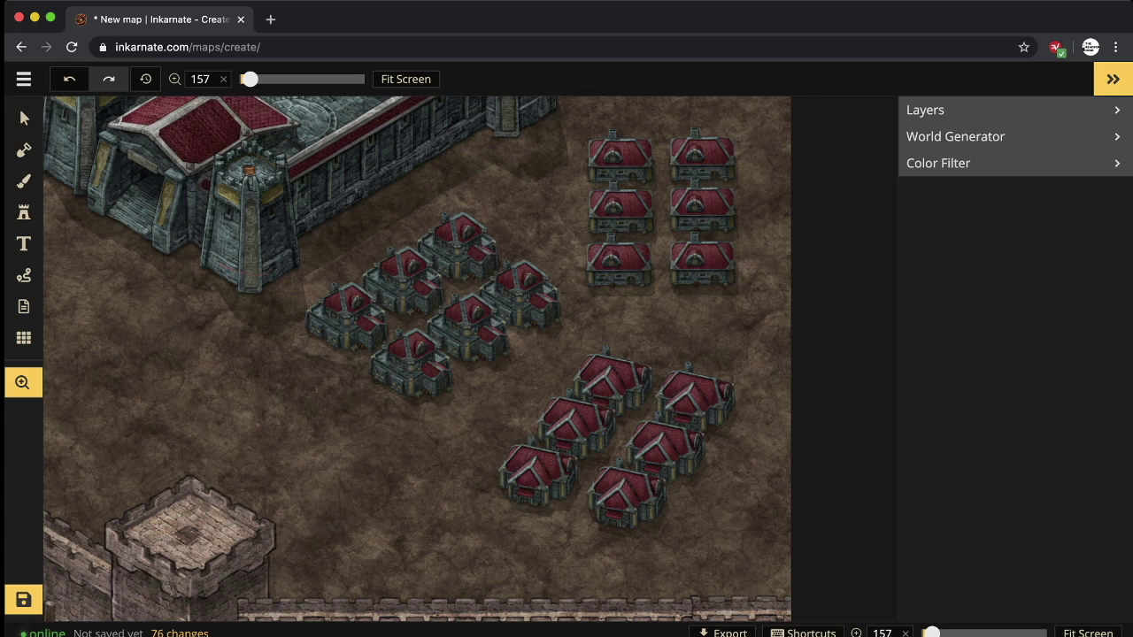
{"action": "key", "text": "v"}
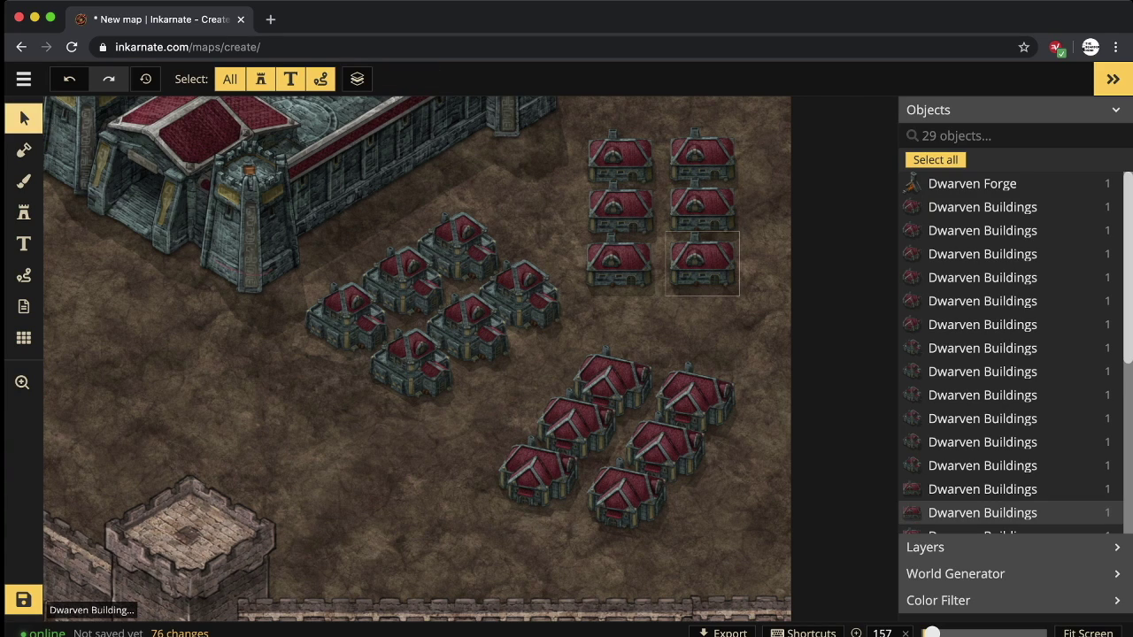
{"action": "left_click", "coordinate": [726, 268]}
{"action": "left_click_drag", "start_coordinate": [619, 263], "coordinate": [621, 264]}
{"action": "key", "text": "Right"}
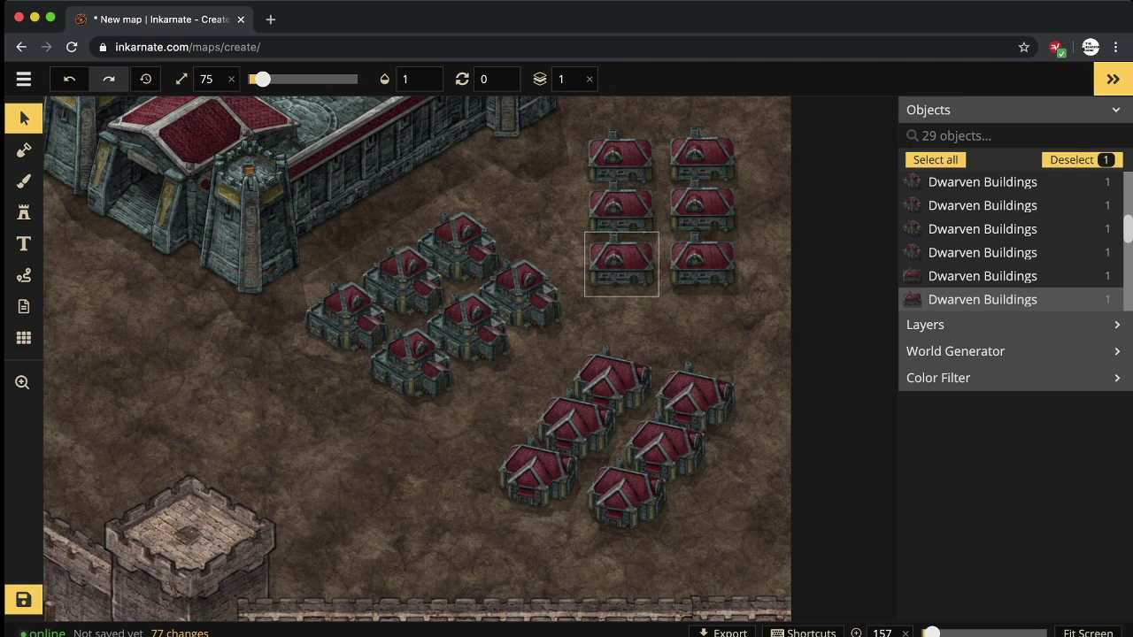
{"action": "left_click", "coordinate": [702, 263]}
{"action": "key", "text": "Up"}
Adjust the houses of the right slanted row below the two columns, moving its top house slightly left.
{"action": "left_click_drag", "start_coordinate": [695, 399], "coordinate": [689, 400]}
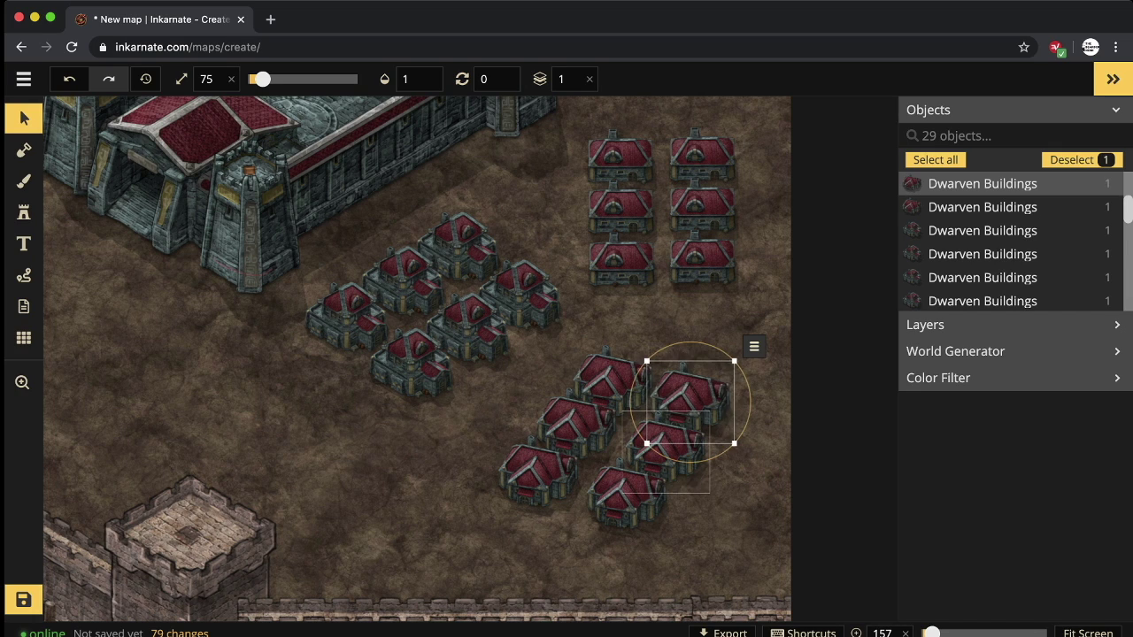
{"action": "left_click", "coordinate": [664, 447]}
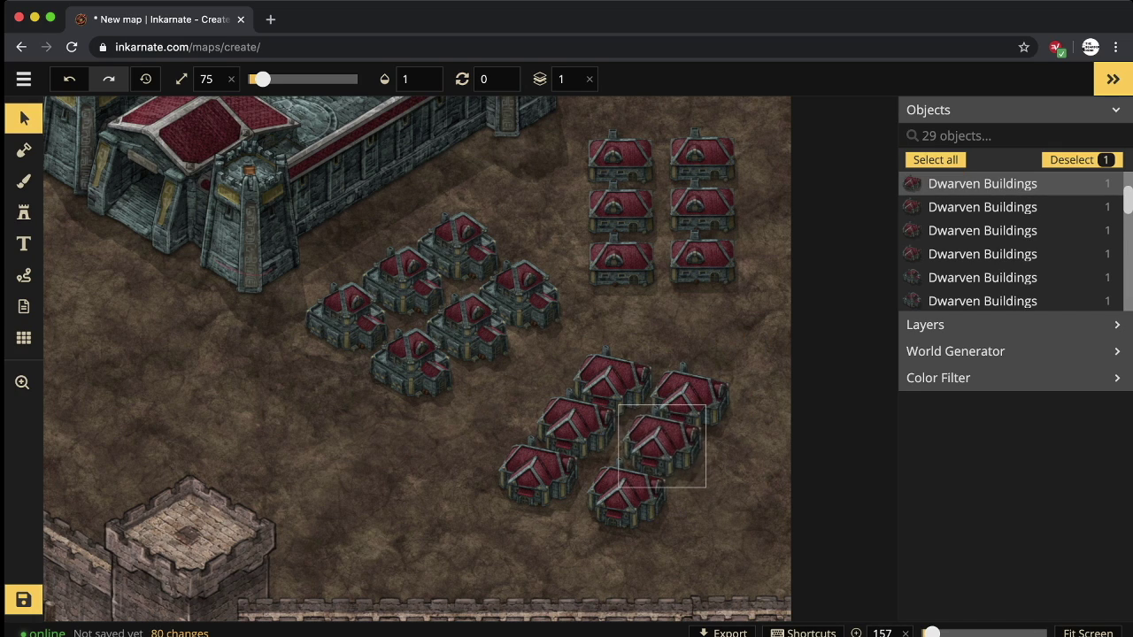
{"action": "left_click_drag", "start_coordinate": [632, 501], "coordinate": [633, 501]}
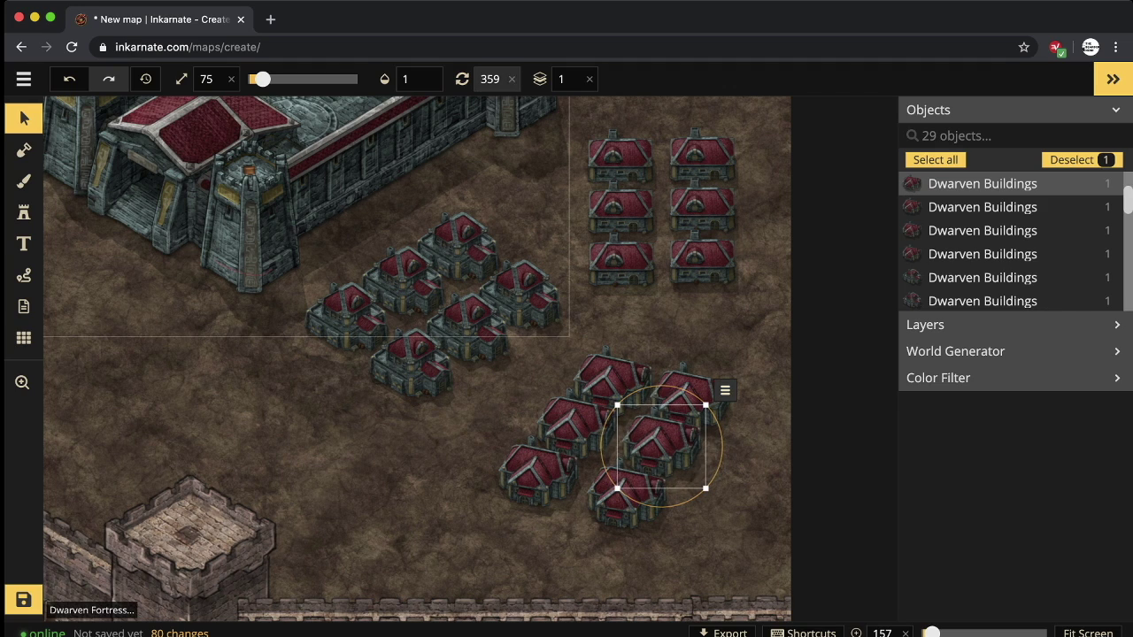
Reset the rotation of the right slanted row's middle house to default and move the row's lowest house slightly up.
{"action": "left_click", "coordinate": [537, 476]}
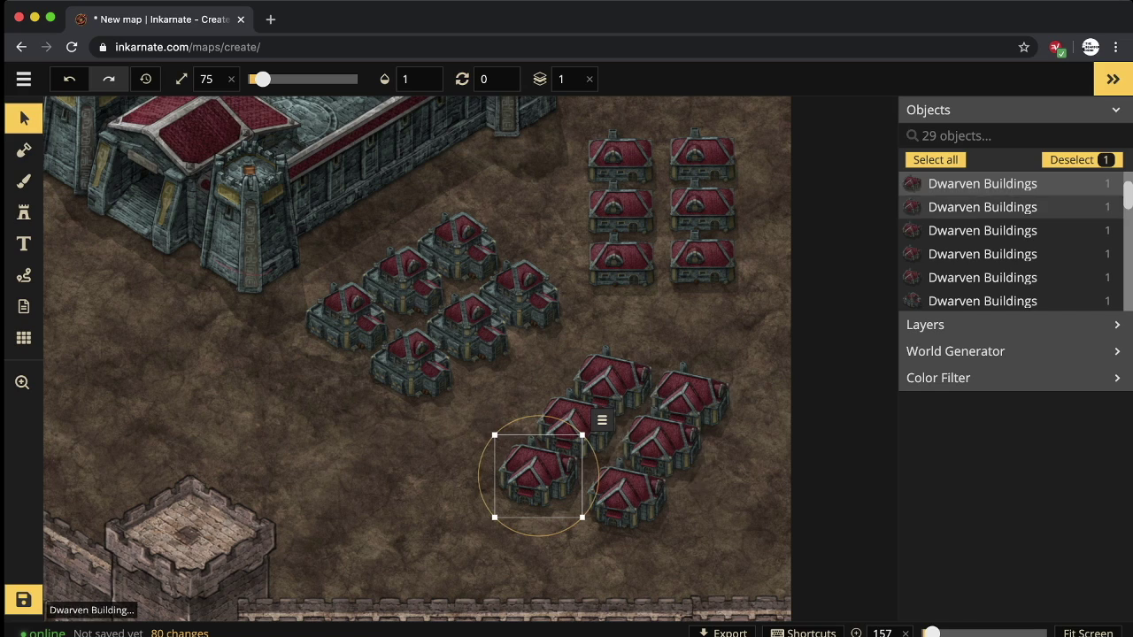
{"action": "left_click", "coordinate": [982, 206]}
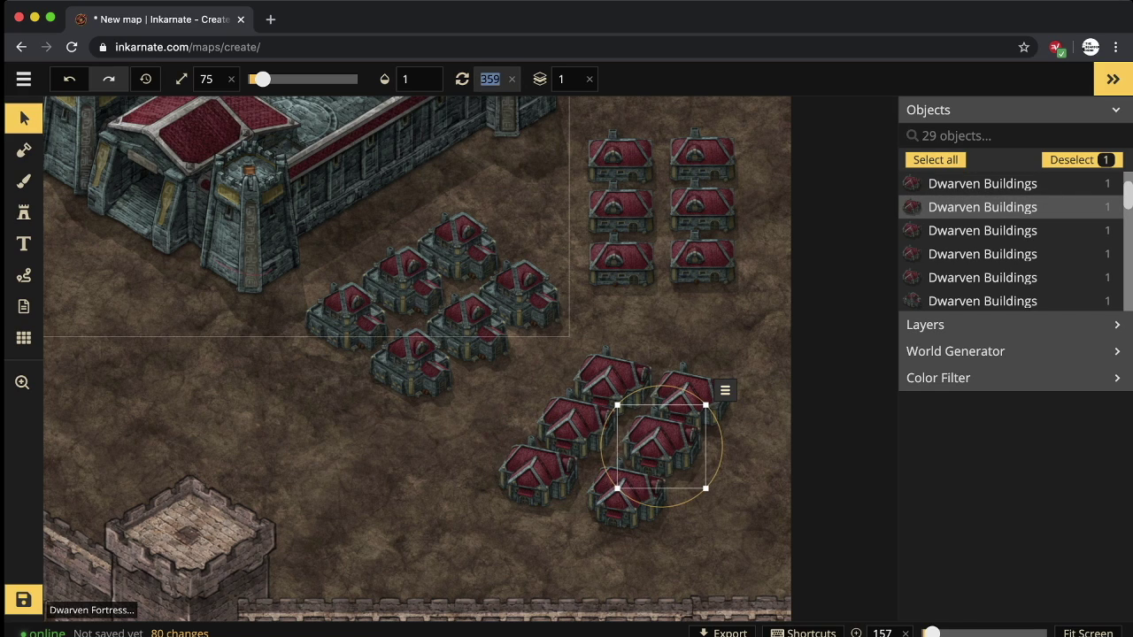
{"action": "left_click", "coordinate": [495, 78]}
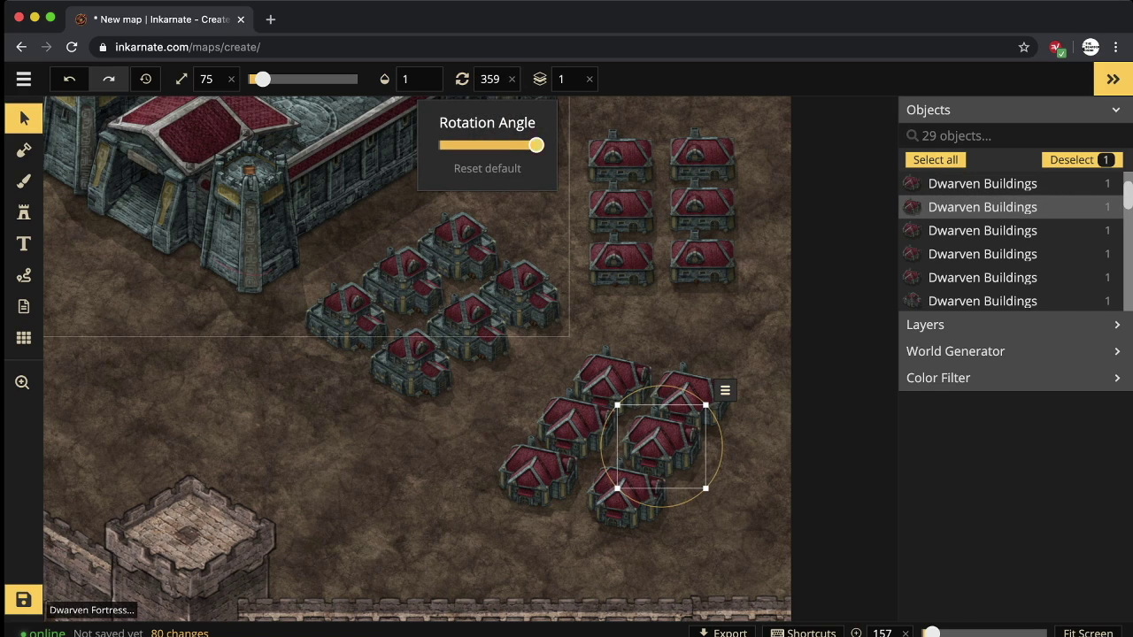
{"action": "left_click", "coordinate": [487, 168]}
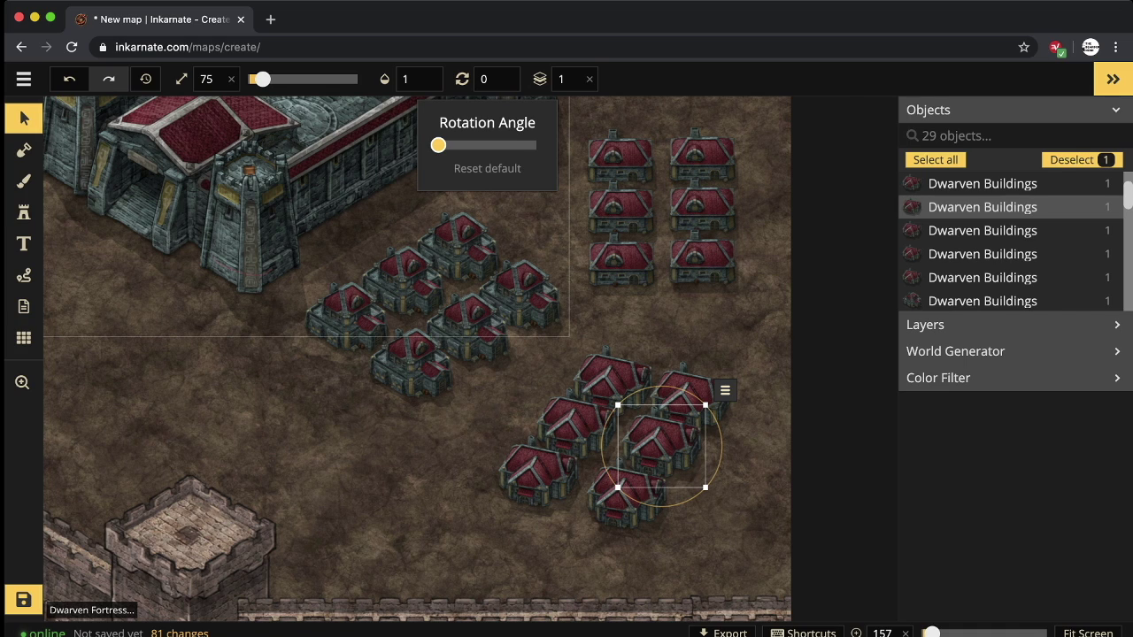
{"action": "left_click", "coordinate": [627, 497]}
{"action": "left_click_drag", "start_coordinate": [627, 498], "coordinate": [627, 494]}
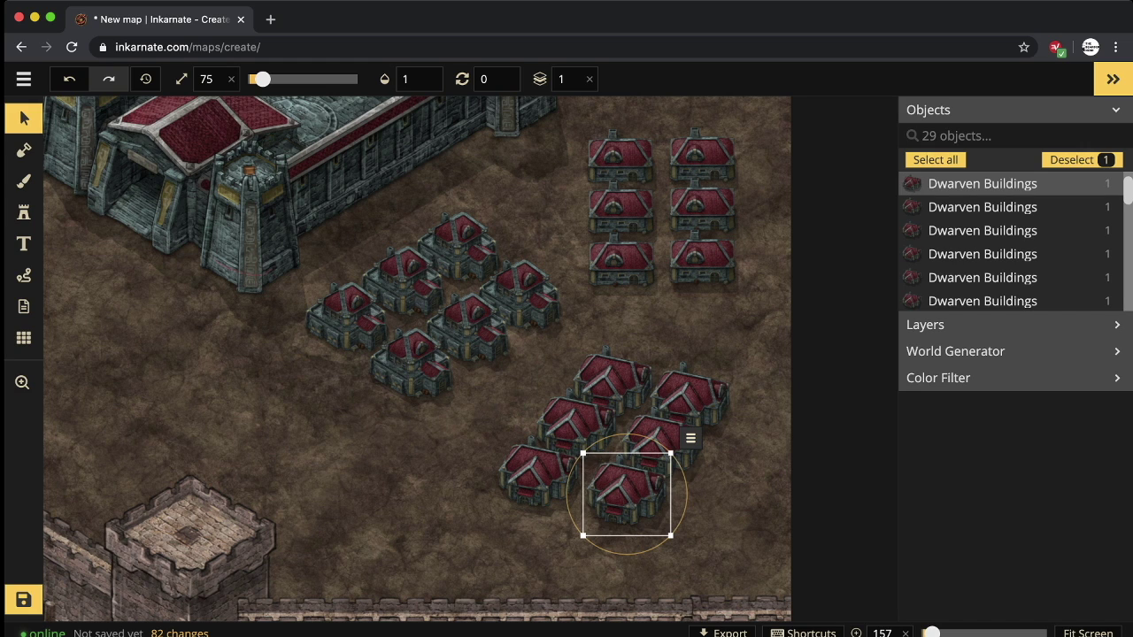
Choose the seven-variant dwarf character stamp set from the stamp catalog.
{"action": "left_click", "coordinate": [23, 212]}
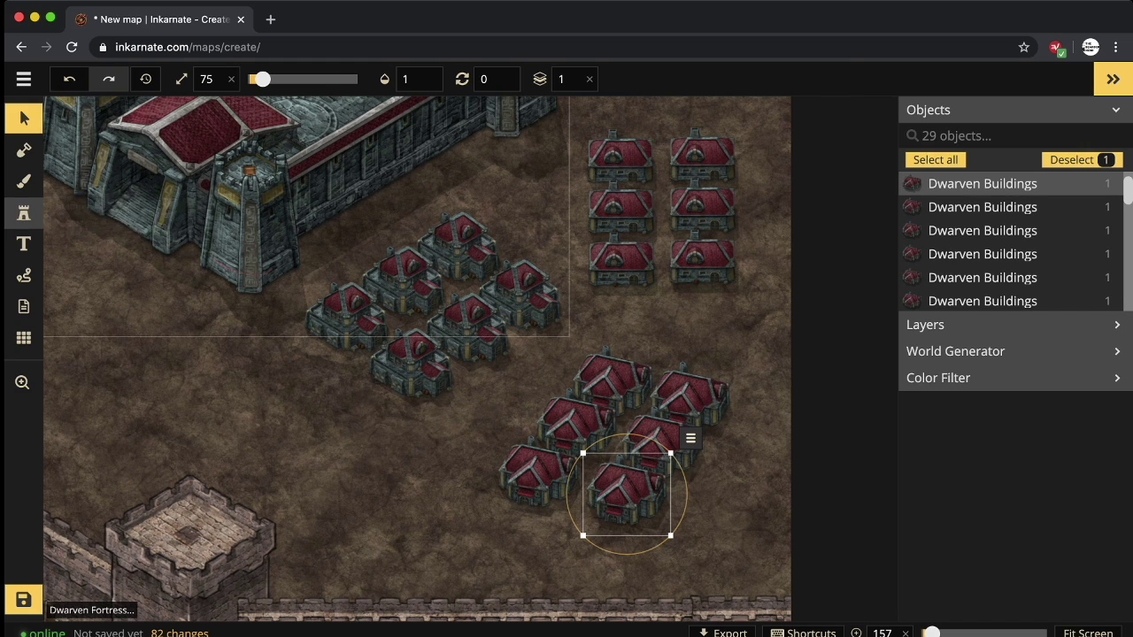
{"action": "left_click", "coordinate": [947, 204]}
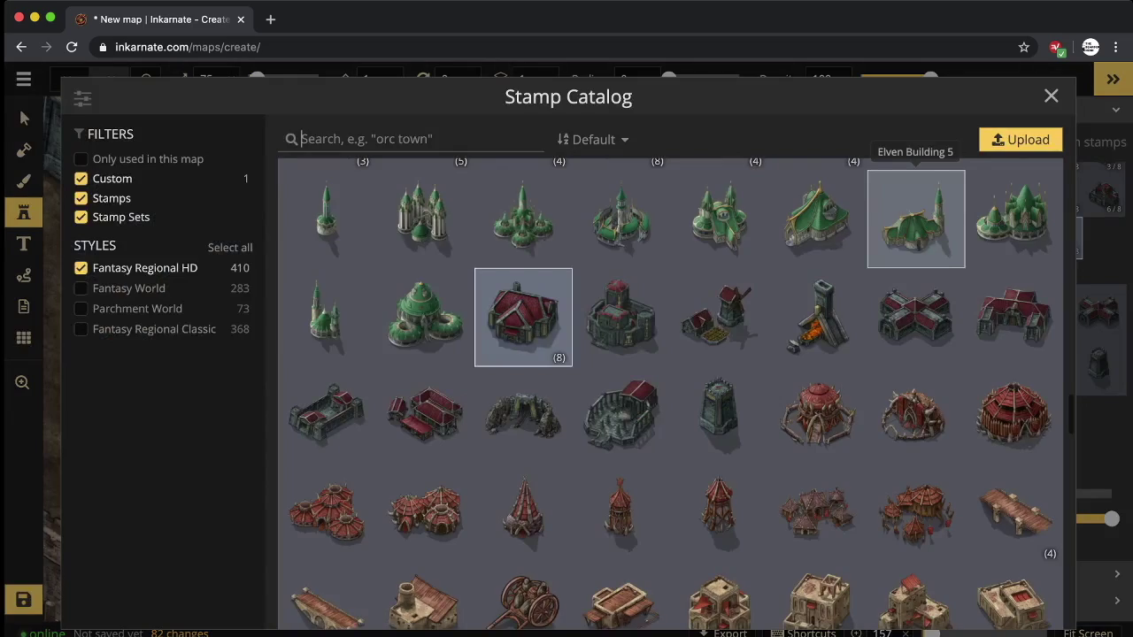
{"action": "scroll", "coordinate": [816, 415], "scroll_direction": "down", "scroll_amount": 20}
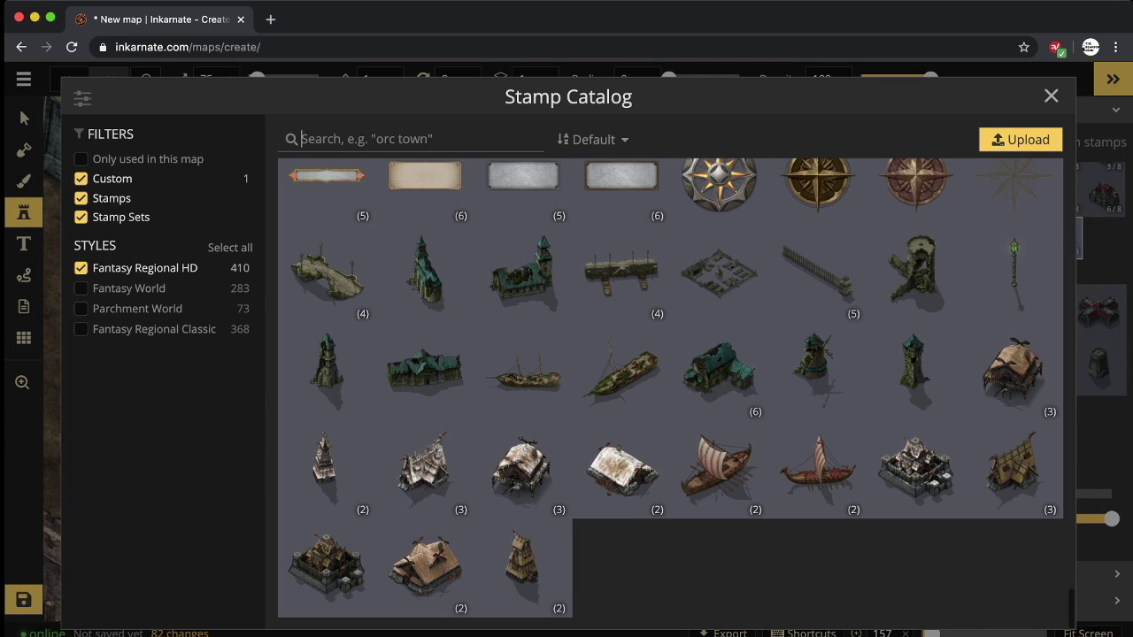
{"action": "scroll", "coordinate": [671, 394], "scroll_direction": "up", "scroll_amount": 10}
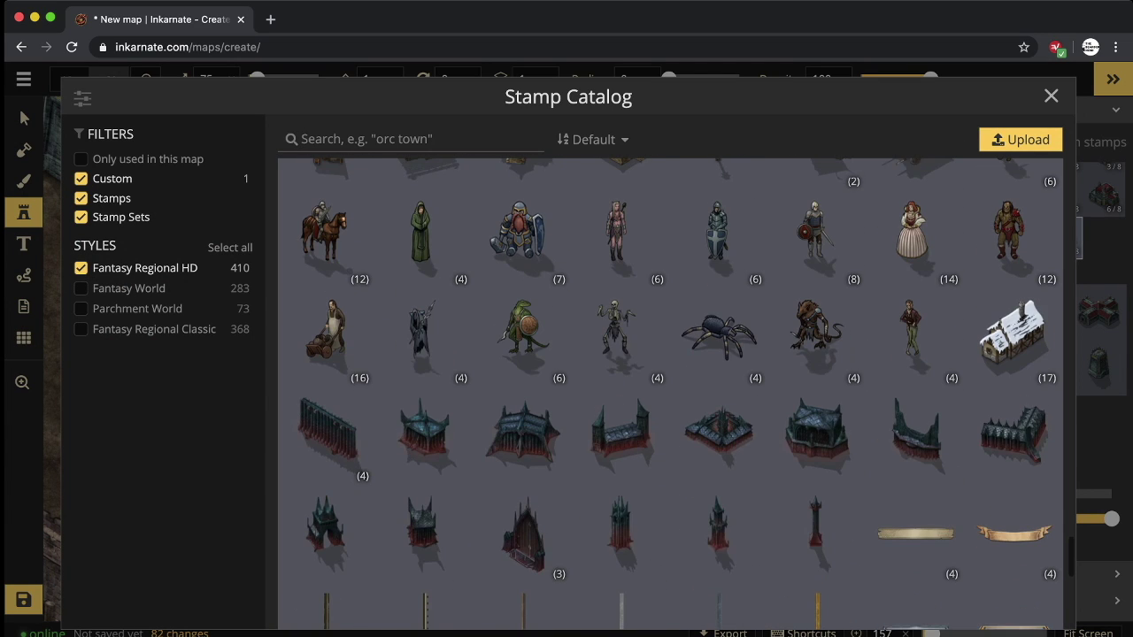
{"action": "scroll", "coordinate": [816, 495], "scroll_direction": "up", "scroll_amount": 1}
{"action": "left_click", "coordinate": [523, 303]}
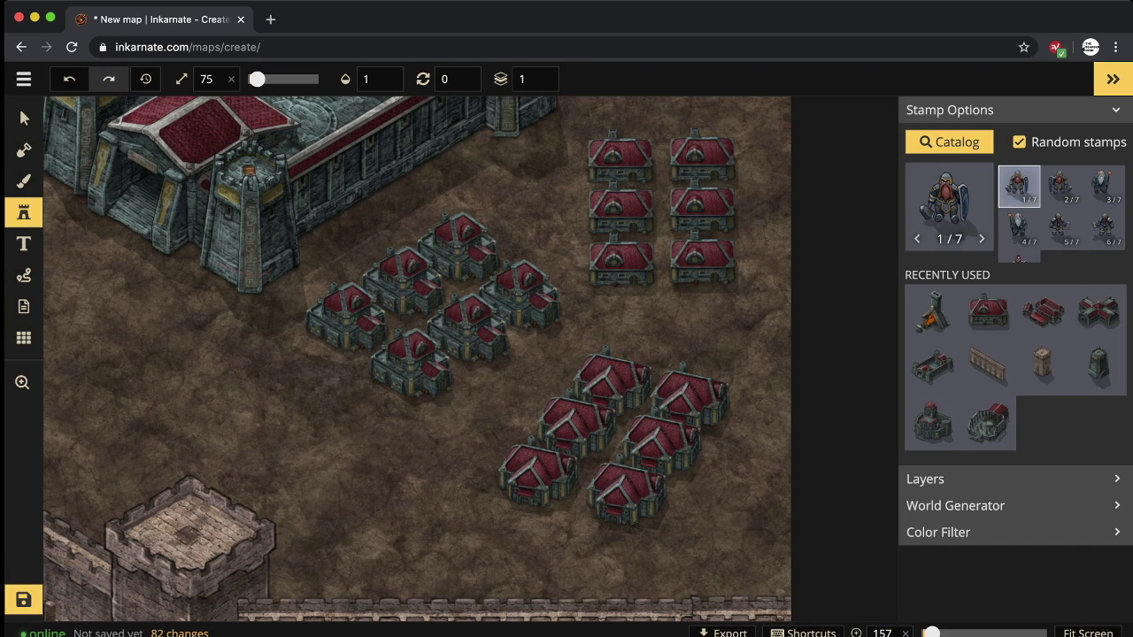
Place a shield-bearing dwarf on top of the lower stone corner tower, bring it forward and set its size to 244.
{"action": "left_click", "coordinate": [191, 526]}
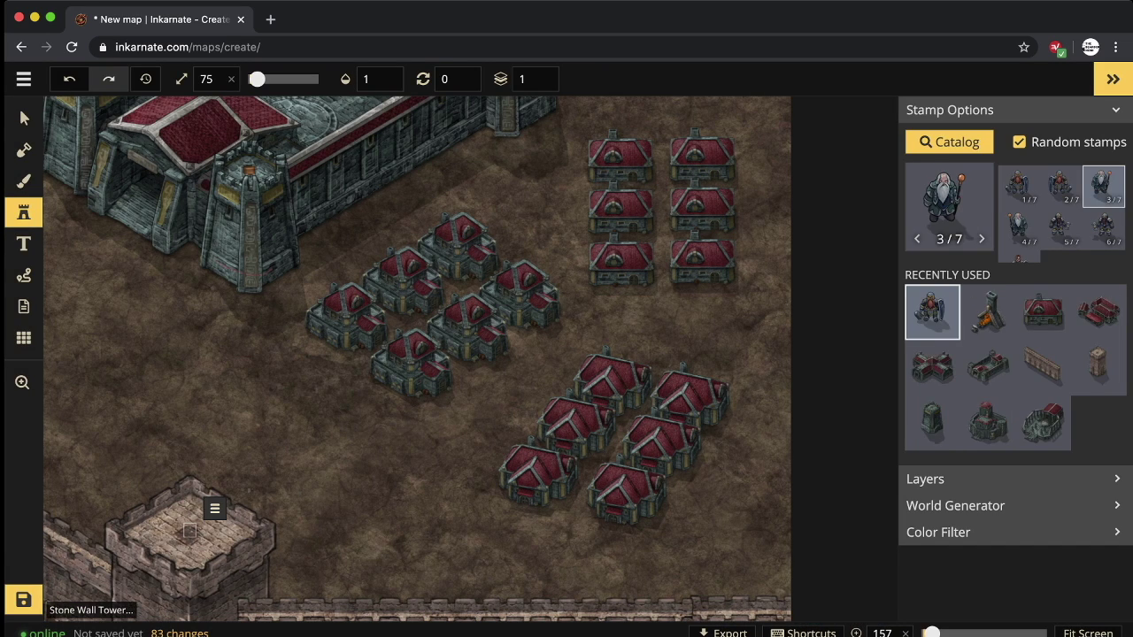
{"action": "left_click", "coordinate": [214, 508]}
{"action": "left_click", "coordinate": [237, 374]}
{"action": "left_click_drag", "start_coordinate": [257, 79], "coordinate": [281, 79]}
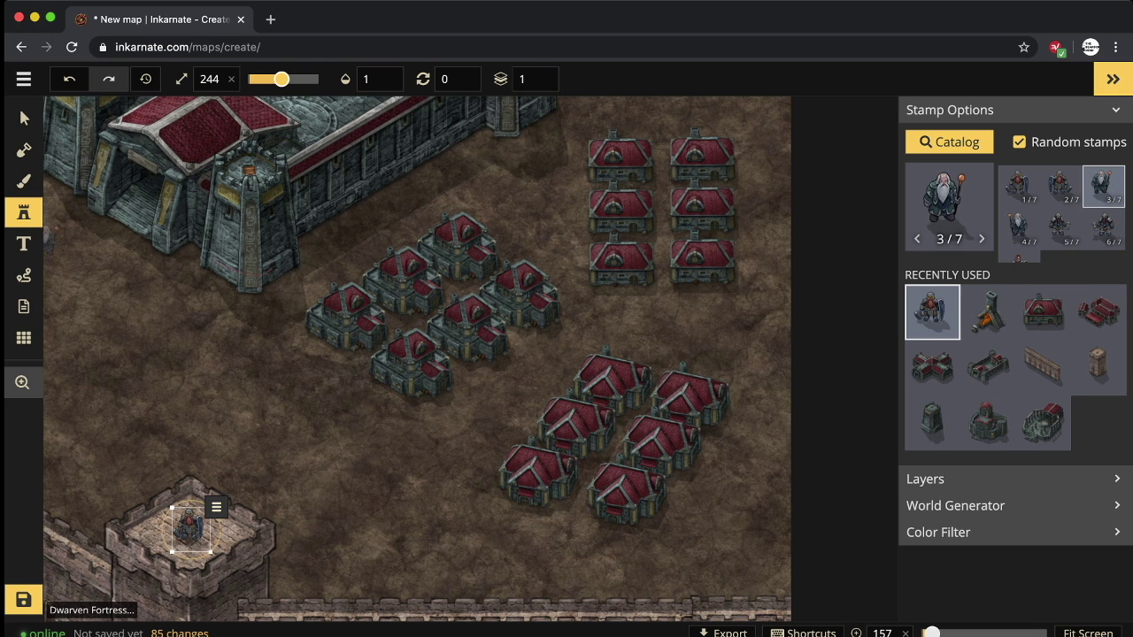
Place dwarf variant 1/7 at size 244 on the stone tower at the wall's upper left end and bring it forward.
{"action": "left_click", "coordinate": [22, 382]}
{"action": "left_click_drag", "start_coordinate": [292, 389], "coordinate": [607, 335]}
{"action": "scroll", "coordinate": [469, 354], "scroll_direction": "down", "scroll_amount": 5}
{"action": "scroll", "coordinate": [469, 354], "scroll_direction": "left", "scroll_amount": 4}
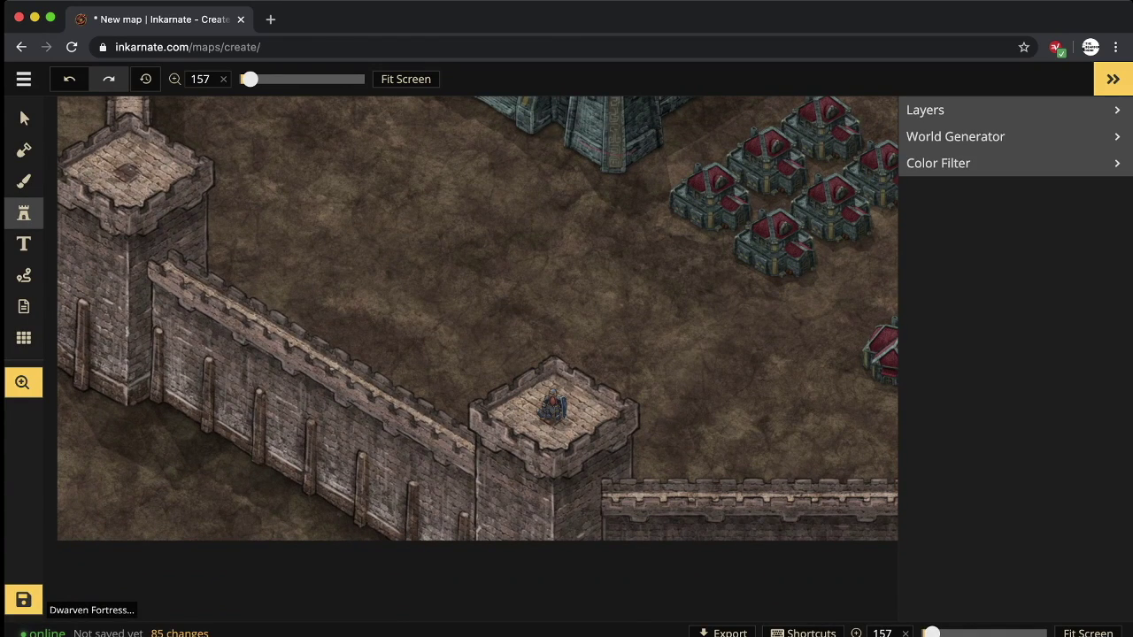
{"action": "left_click", "coordinate": [24, 212]}
{"action": "scroll", "coordinate": [1062, 213], "scroll_direction": "down", "scroll_amount": 2}
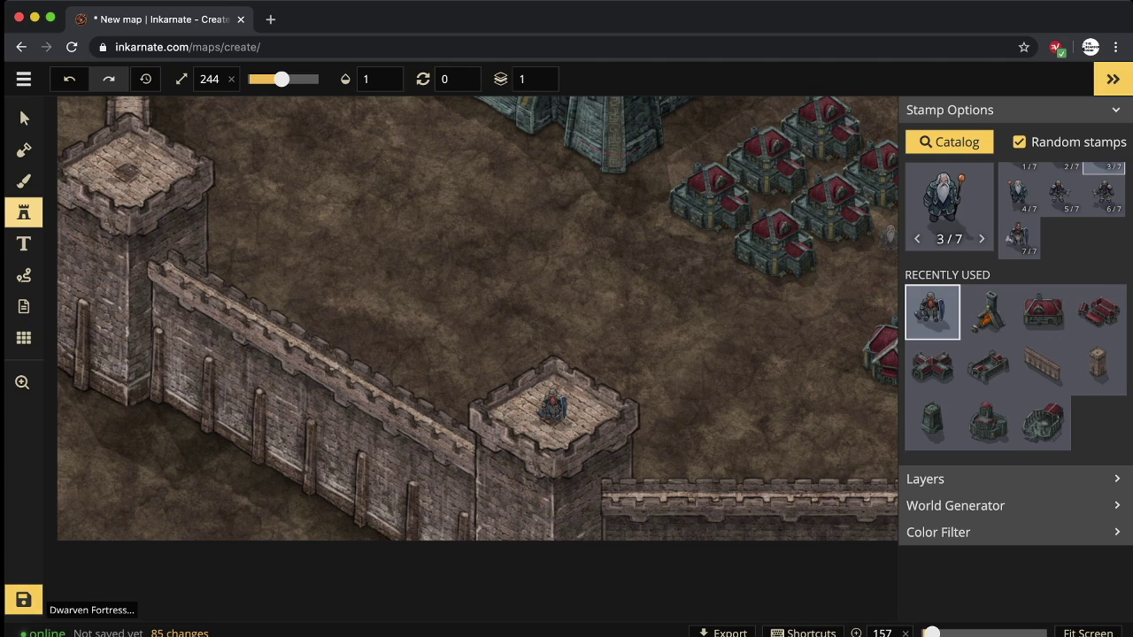
{"action": "scroll", "coordinate": [1062, 212], "scroll_direction": "up", "scroll_amount": 1}
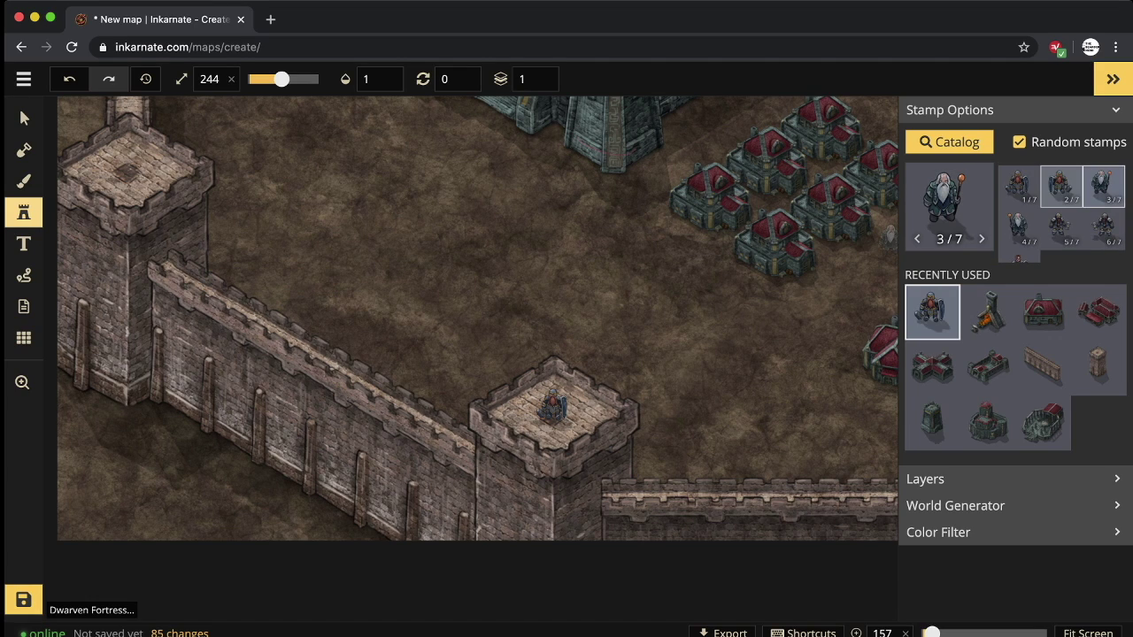
{"action": "left_click", "coordinate": [1060, 186]}
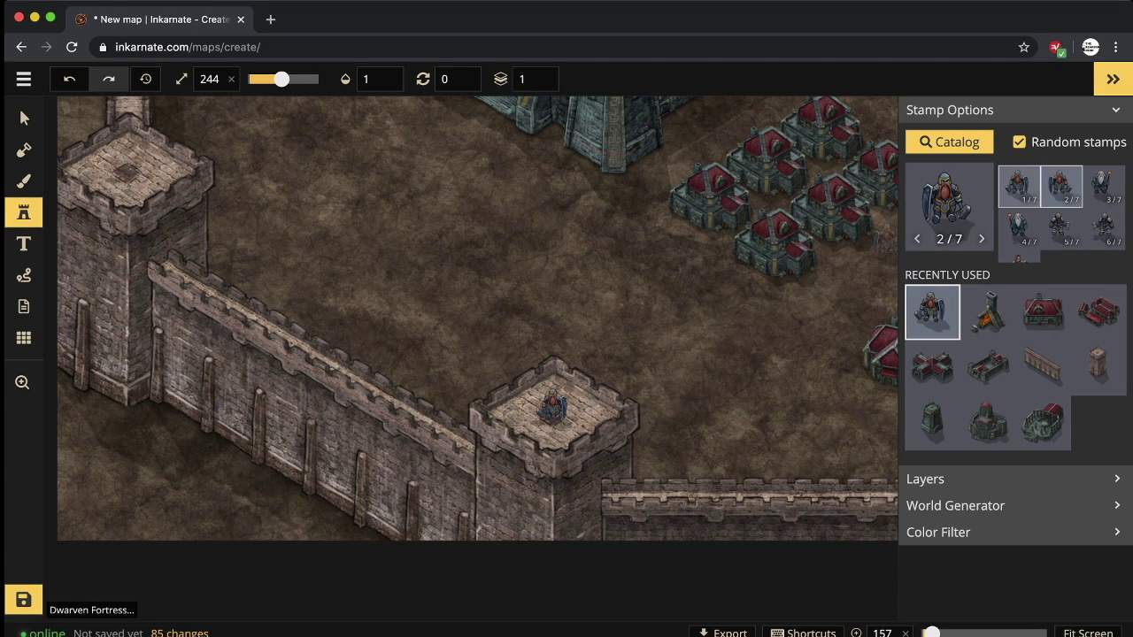
{"action": "left_click", "coordinate": [1018, 186]}
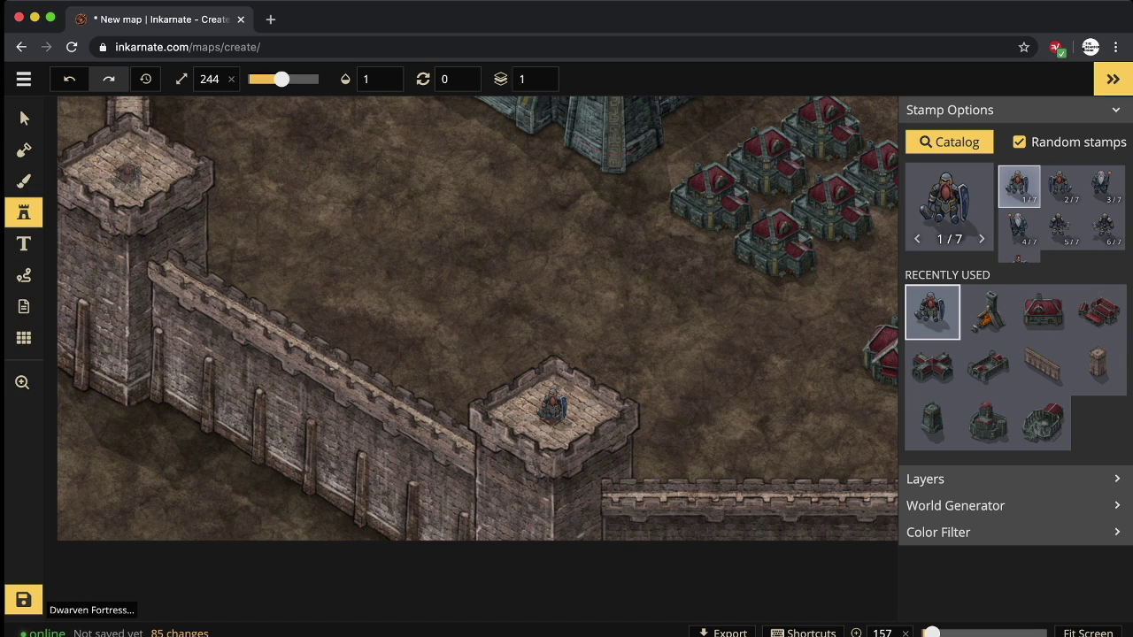
{"action": "left_click", "coordinate": [127, 167]}
{"action": "left_click", "coordinate": [169, 130]}
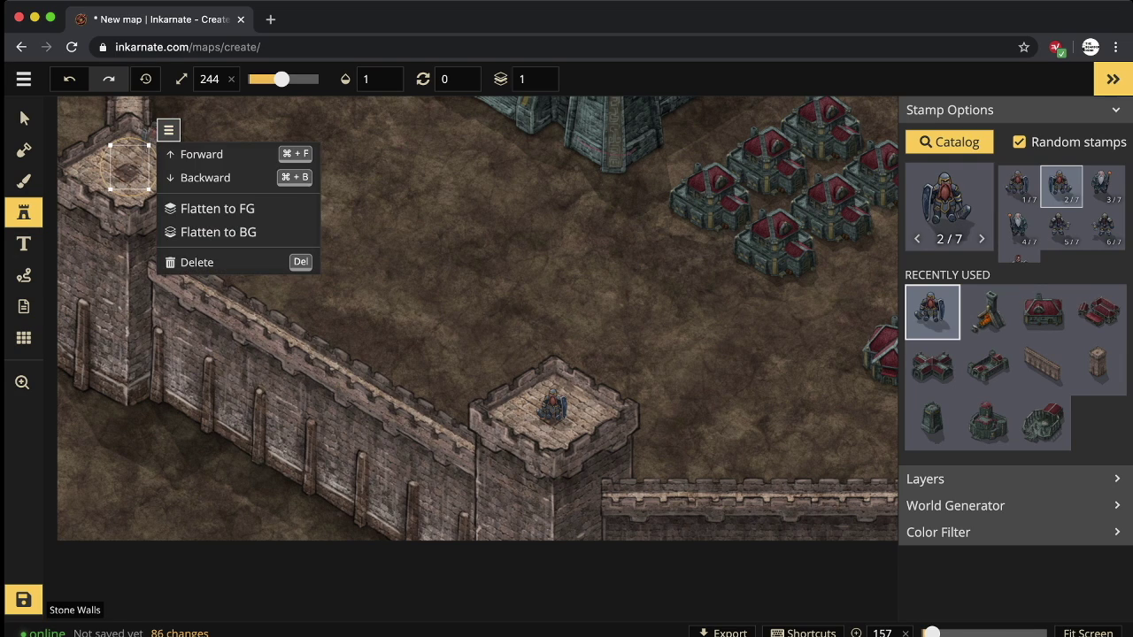
{"action": "left_click", "coordinate": [202, 154]}
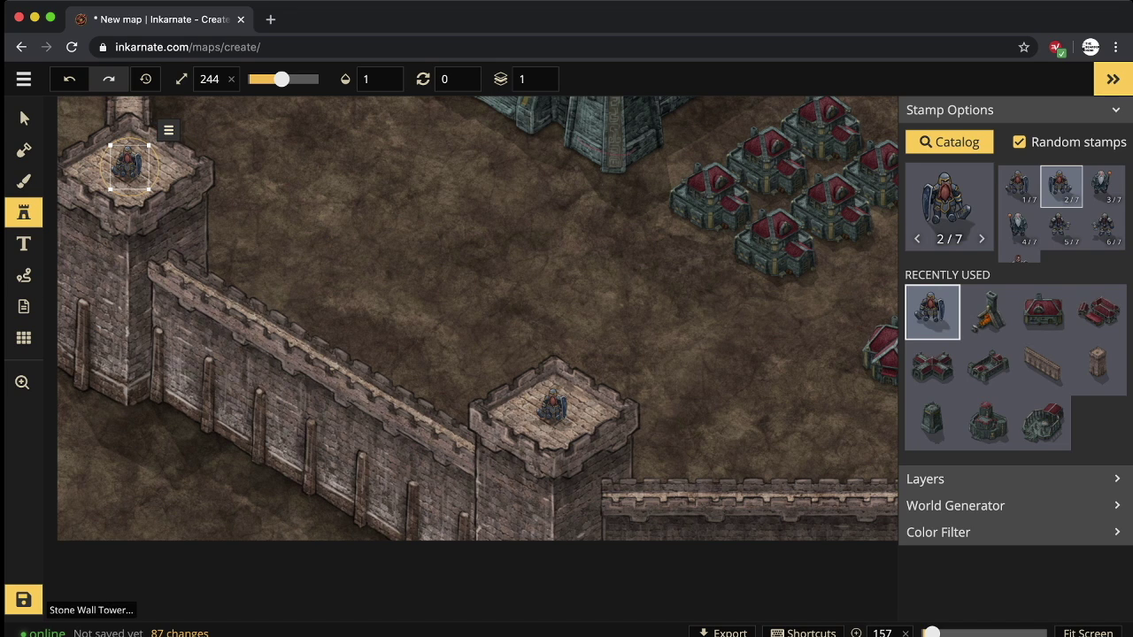
Select all six houses in the upright two-column block and move them together slightly down and right, toward the slanted rows.
{"action": "left_click", "coordinate": [23, 382]}
{"action": "left_click_drag", "start_coordinate": [477, 221], "coordinate": [341, 531]}
{"action": "left_click_drag", "start_coordinate": [567, 318], "coordinate": [341, 421]}
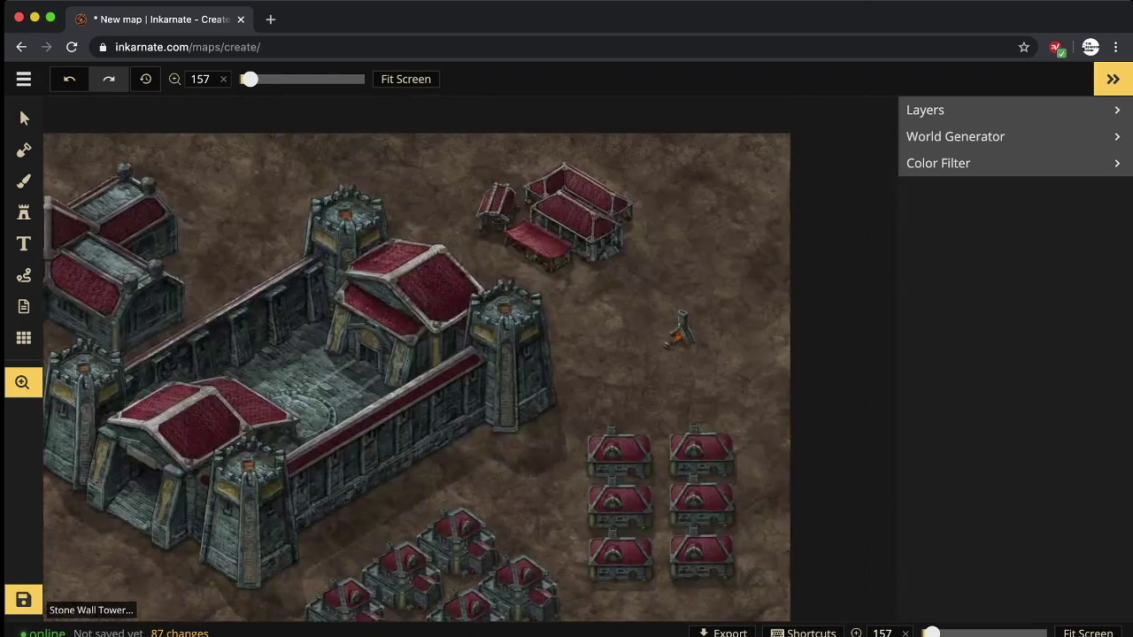
{"action": "scroll", "coordinate": [420, 358], "scroll_direction": "down", "scroll_amount": 8}
{"action": "scroll", "coordinate": [420, 358], "scroll_direction": "left", "scroll_amount": 3}
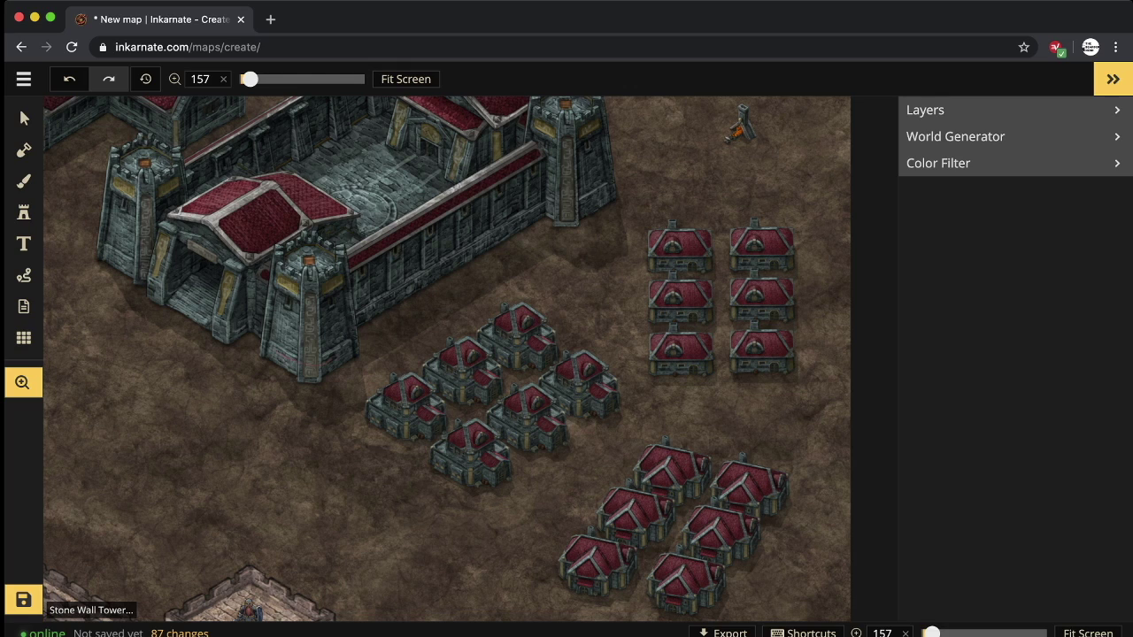
{"action": "left_click", "coordinate": [24, 118]}
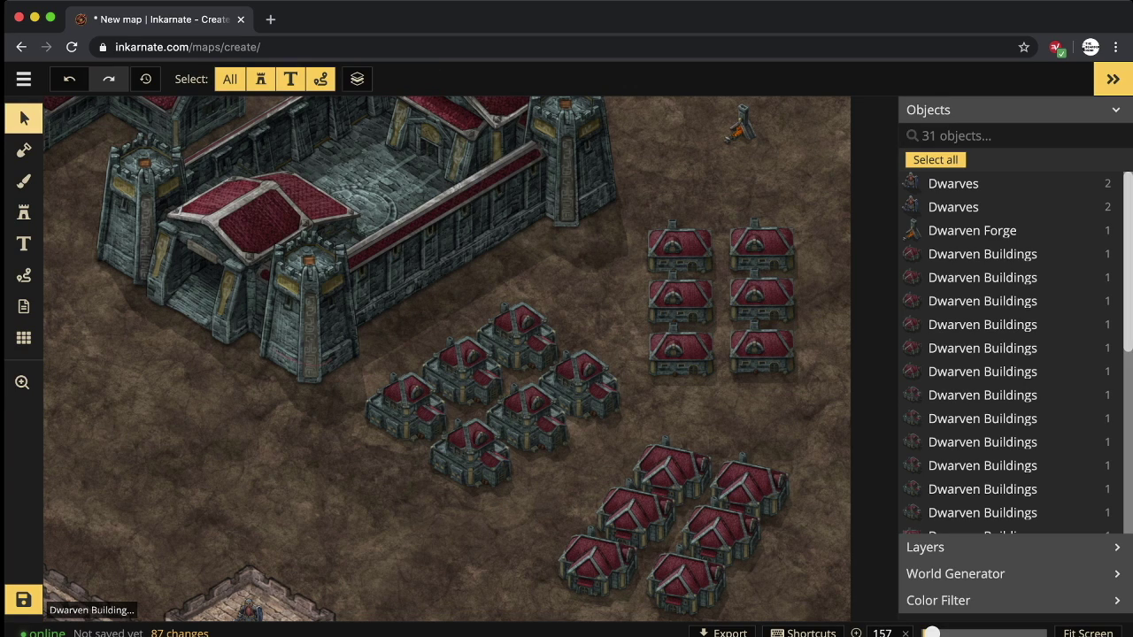
{"action": "left_click_drag", "start_coordinate": [827, 207], "coordinate": [655, 382]}
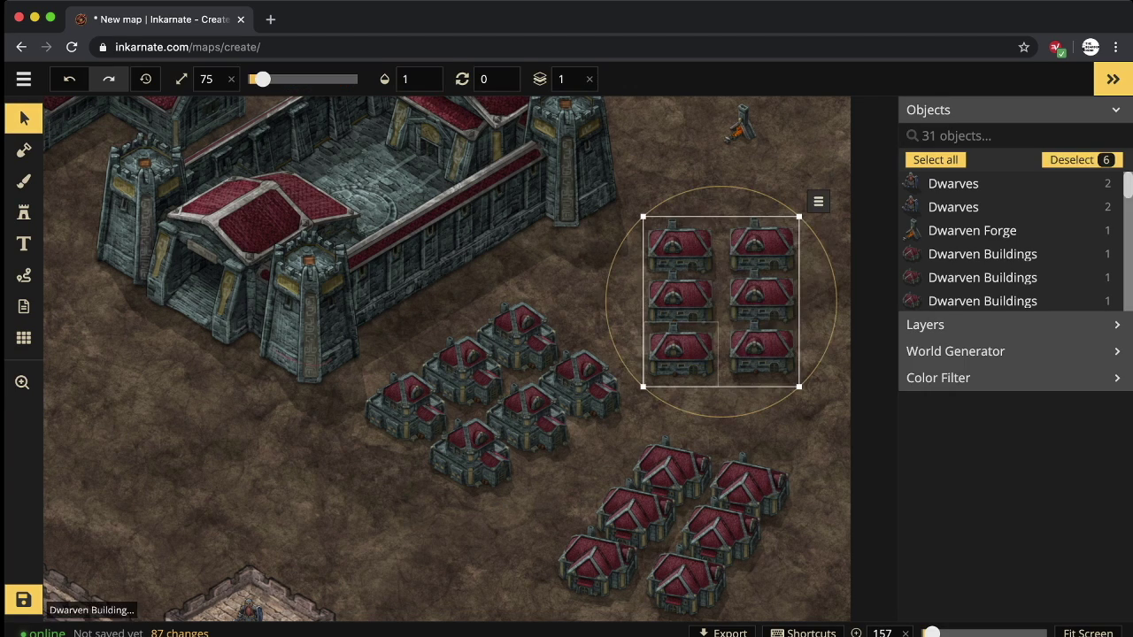
{"action": "left_click", "coordinate": [761, 299]}
{"action": "left_click_drag", "start_coordinate": [832, 193], "coordinate": [655, 380]}
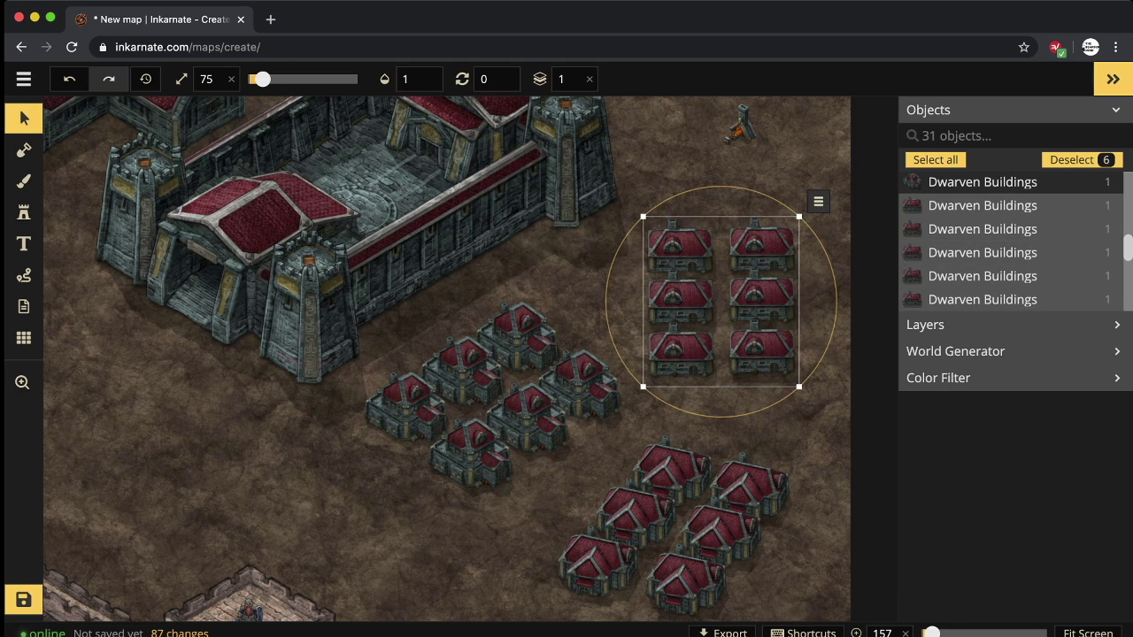
{"action": "mouse_move", "coordinate": [728, 197]}
{"action": "left_mouse_down"}
{"action": "mouse_move", "coordinate": [749, 211]}
{"action": "mouse_move", "coordinate": [643, 386]}
{"action": "left_mouse_up"}
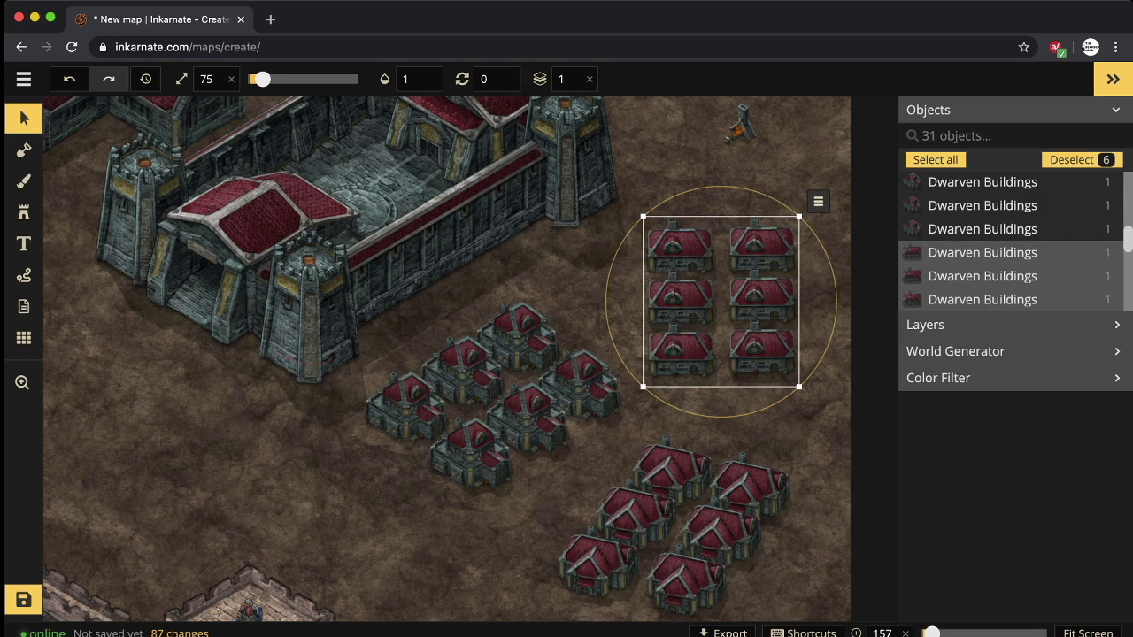
{"action": "left_click_drag", "start_coordinate": [721, 302], "coordinate": [738, 354]}
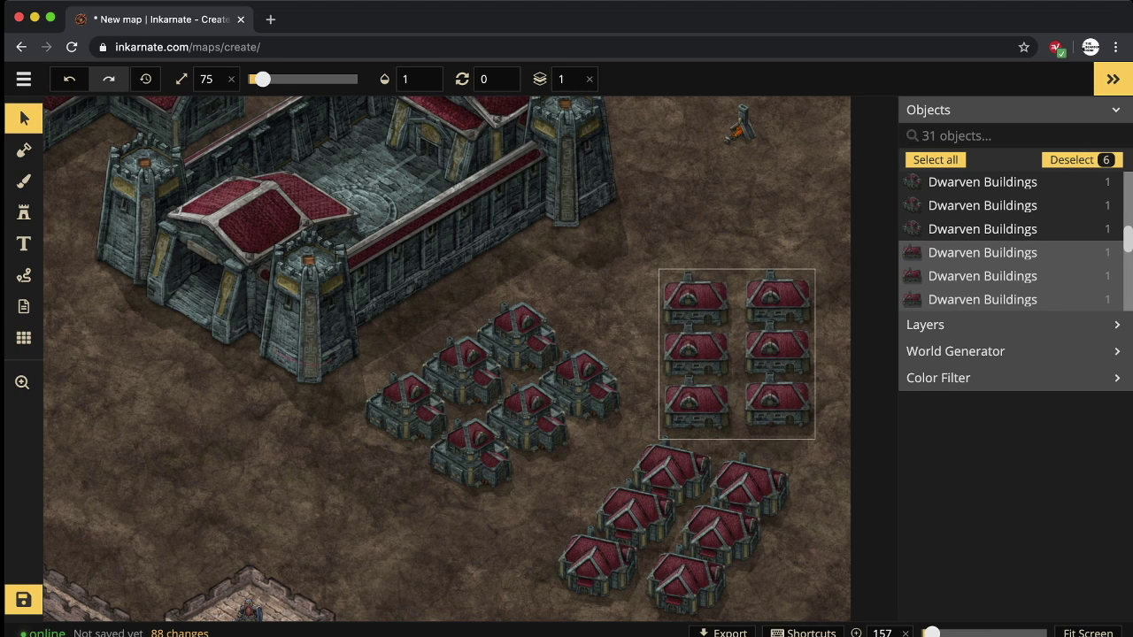
{"action": "key", "text": "Escape"}
Set the Dwarven Forge's size to 40 and move it slightly up, closer to the height of the market.
{"action": "scroll", "coordinate": [875, 471], "scroll_direction": "down", "scroll_amount": 3}
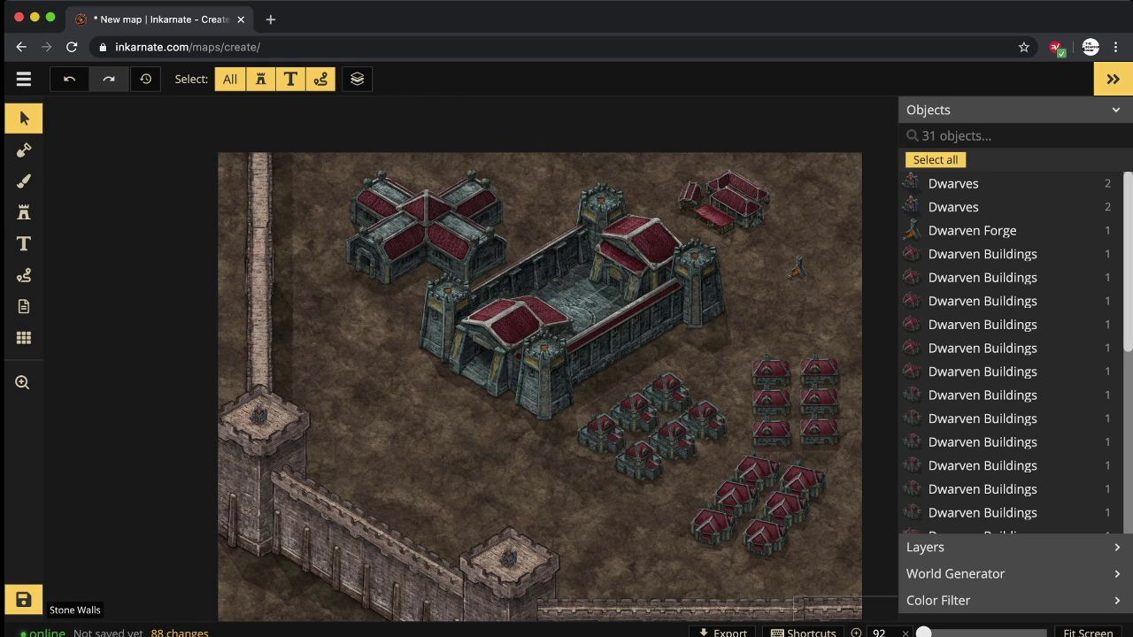
{"action": "left_click", "coordinate": [1088, 633]}
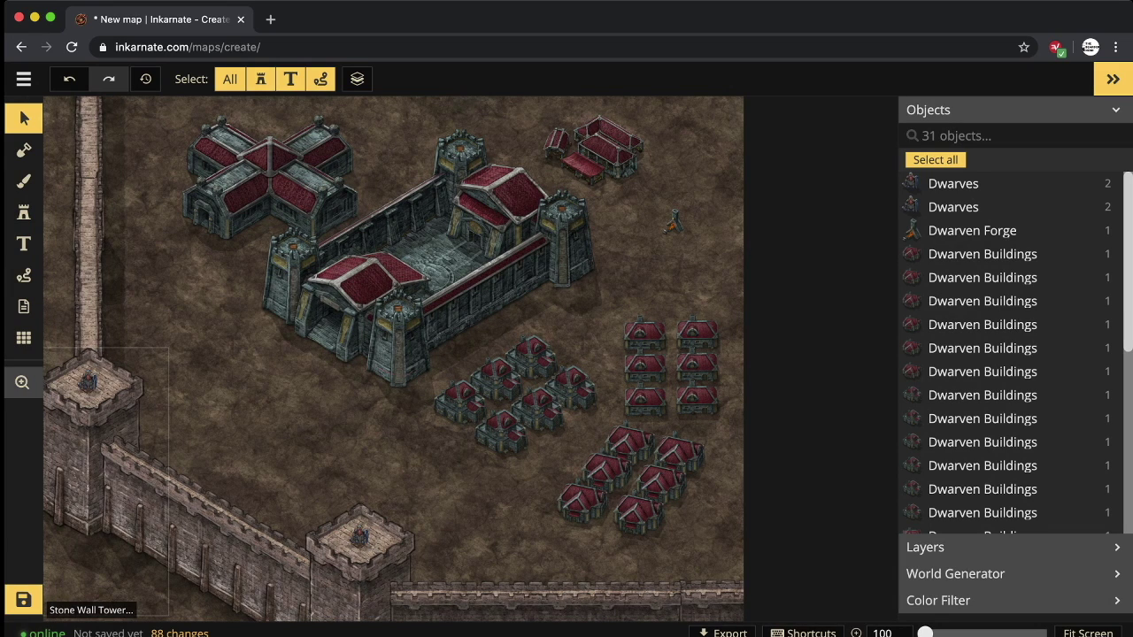
{"action": "left_click", "coordinate": [23, 383]}
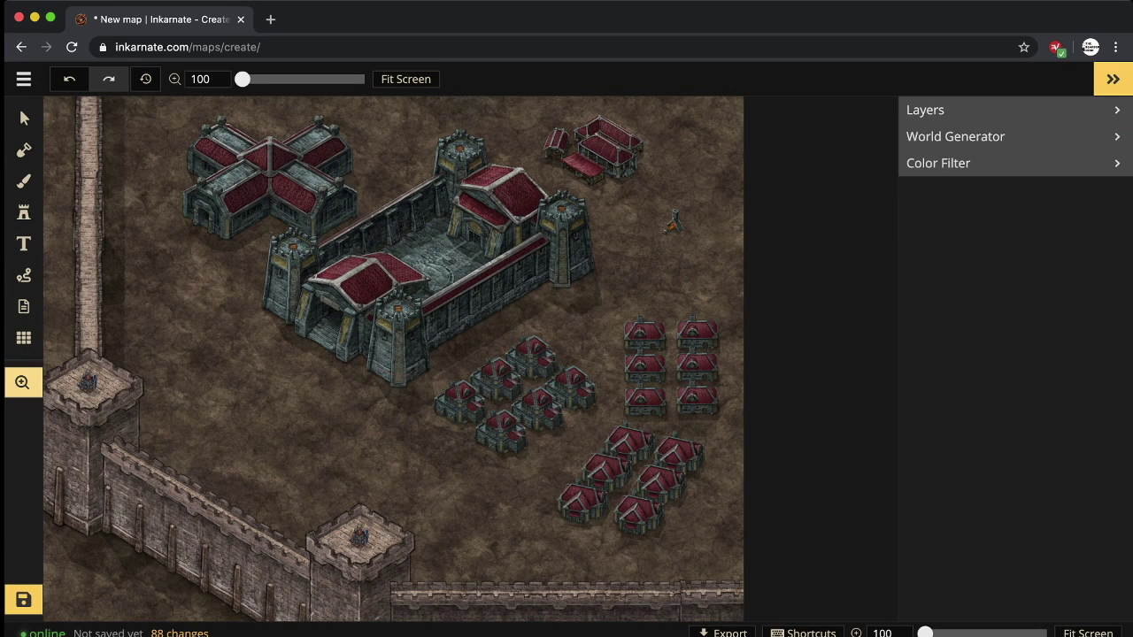
{"action": "left_click_drag", "start_coordinate": [925, 633], "coordinate": [954, 634]}
{"action": "left_click_drag", "start_coordinate": [592, 359], "coordinate": [468, 572]}
{"action": "left_click_drag", "start_coordinate": [549, 283], "coordinate": [453, 536]}
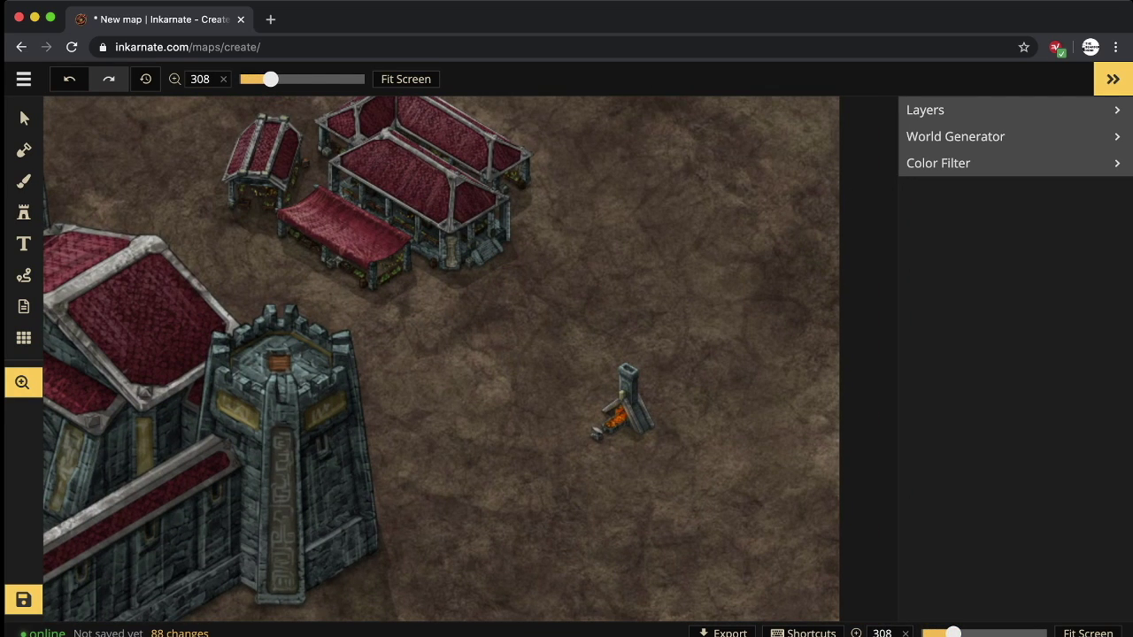
{"action": "left_click", "coordinate": [24, 117]}
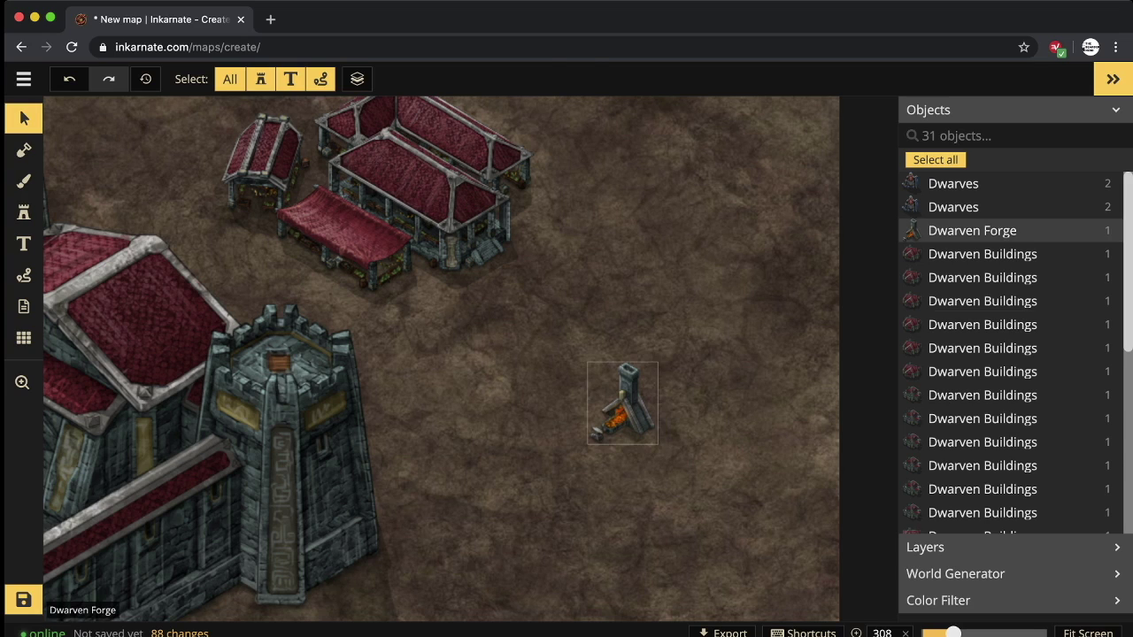
{"action": "left_click", "coordinate": [624, 408]}
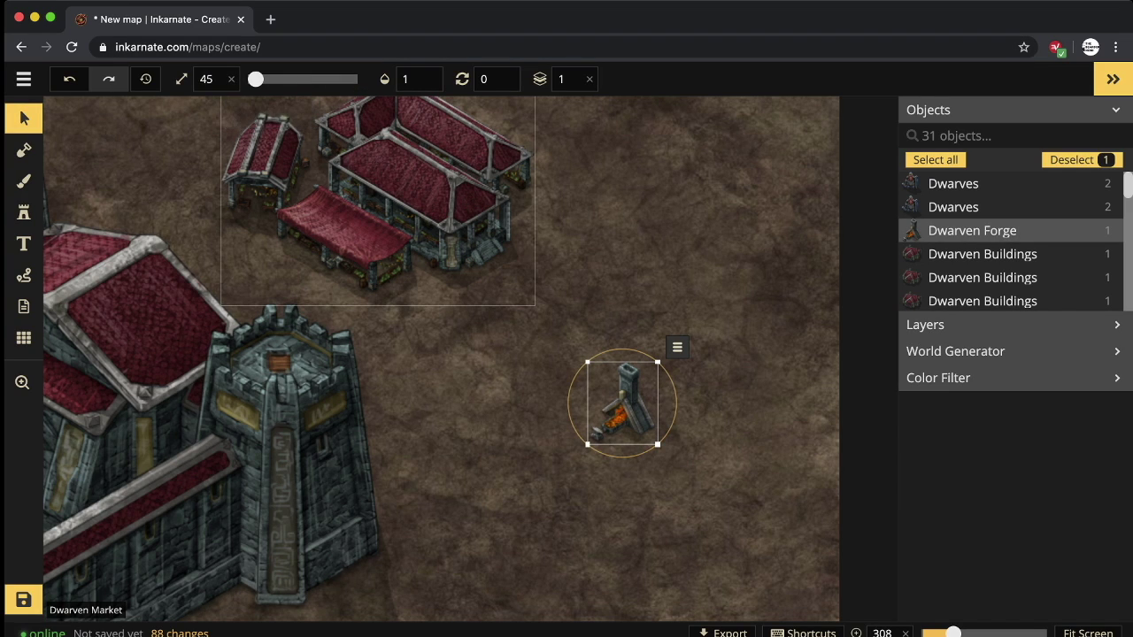
{"action": "left_click", "coordinate": [389, 197]}
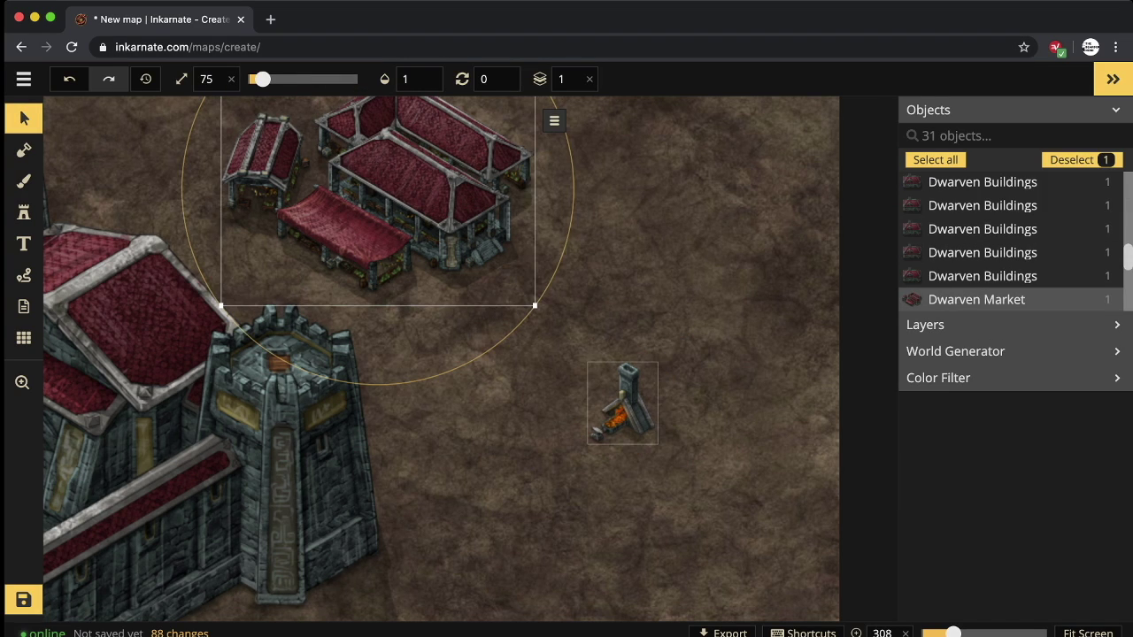
{"action": "left_click", "coordinate": [622, 403]}
{"action": "left_click", "coordinate": [206, 79]}
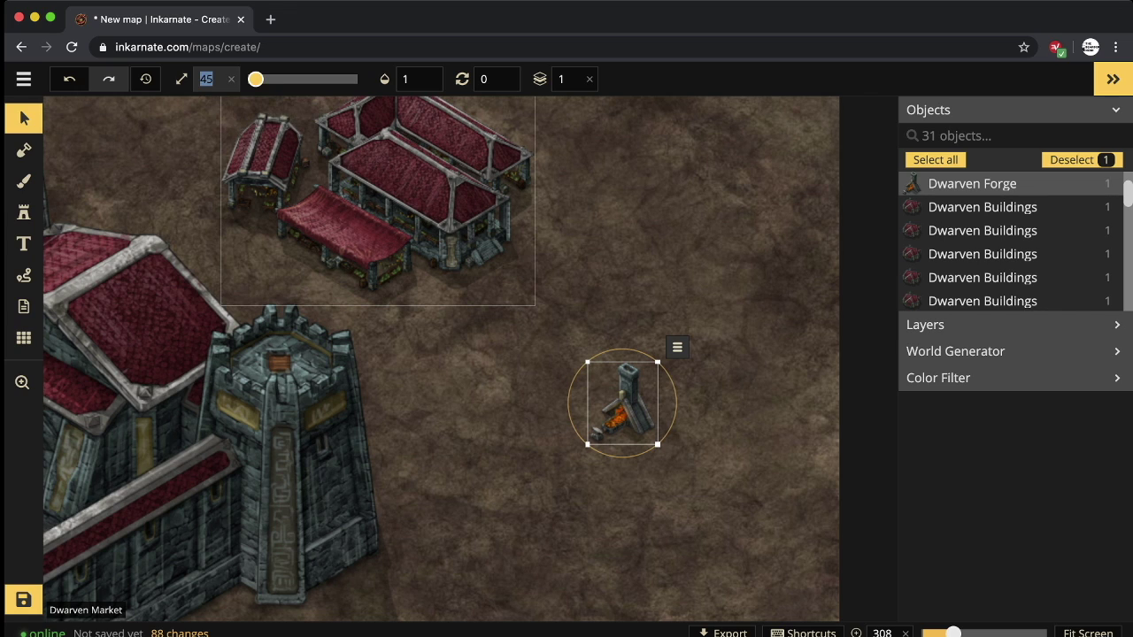
{"action": "type", "text": "40"}
{"action": "left_click", "coordinate": [549, 354]}
{"action": "left_click", "coordinate": [622, 402]}
{"action": "left_click_drag", "start_coordinate": [622, 403], "coordinate": [604, 328]}
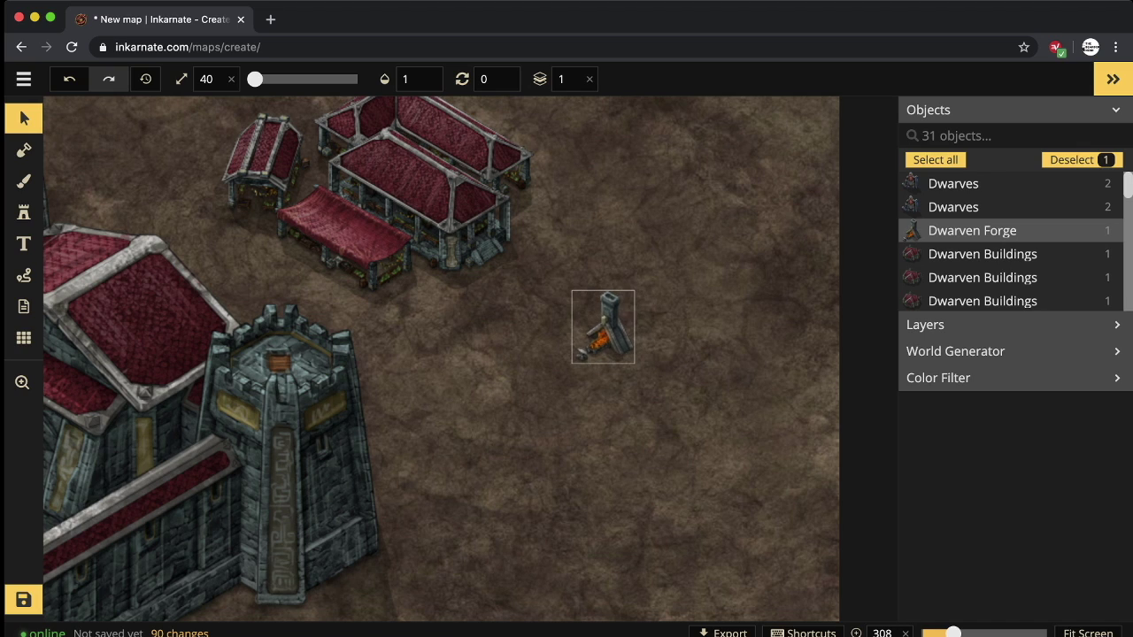
Set the size of the Dwarven Forge to 30 and deselect it.
{"action": "double_click", "coordinate": [206, 79]}
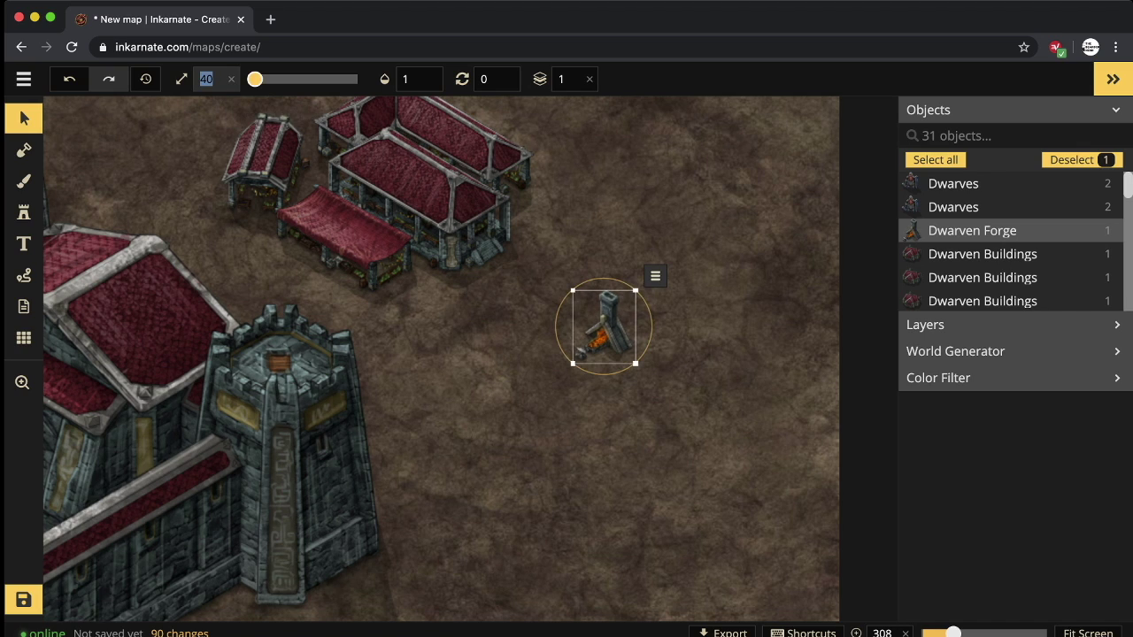
{"action": "type", "text": "30"}
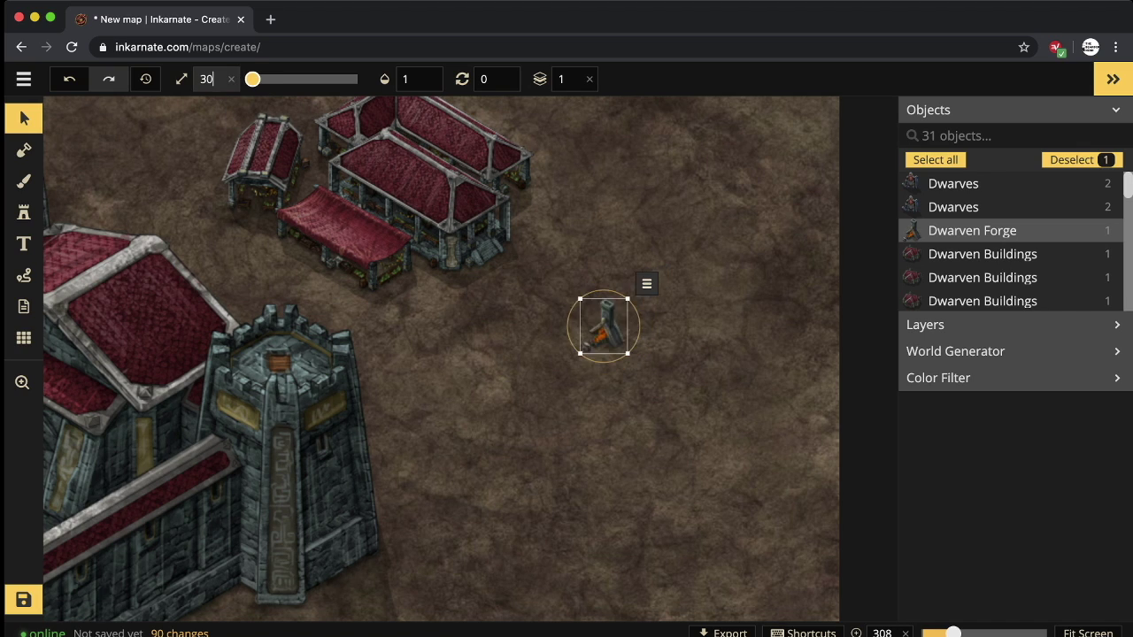
{"action": "left_click", "coordinate": [522, 354]}
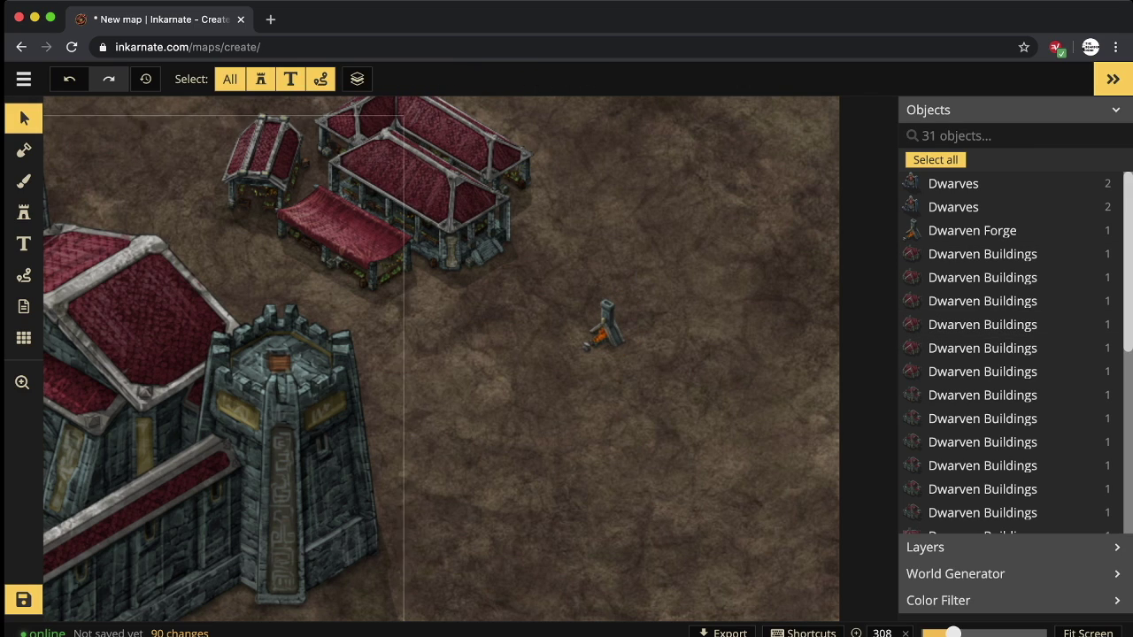
Choose dwarf variant 7/7 from the recently used dwarf stamp set.
{"action": "left_click", "coordinate": [24, 213]}
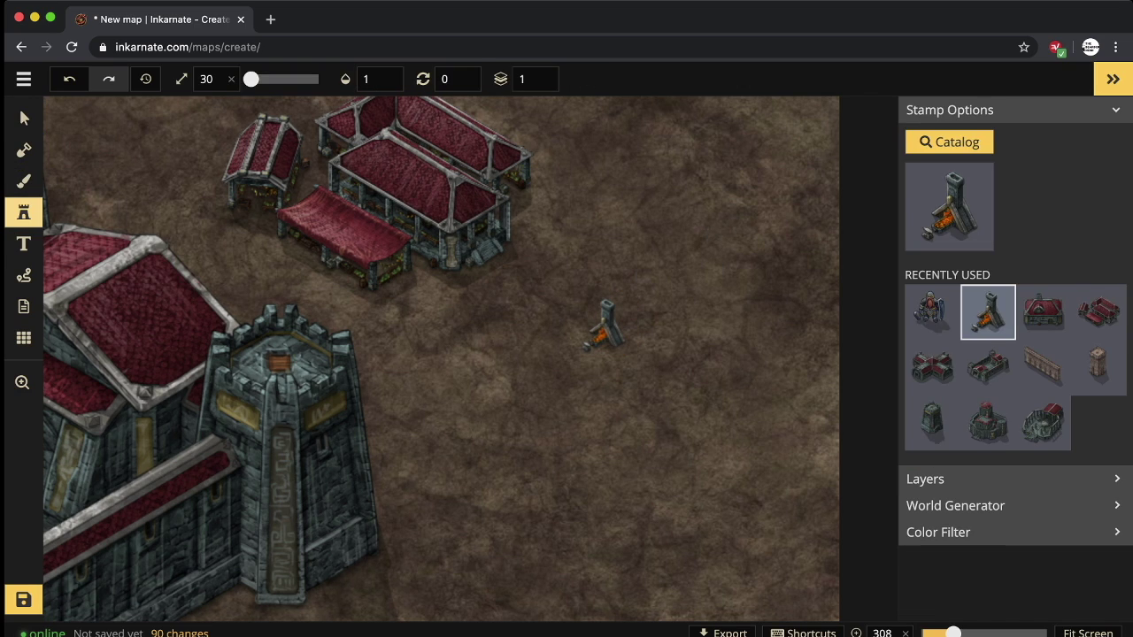
{"action": "left_click", "coordinate": [932, 312]}
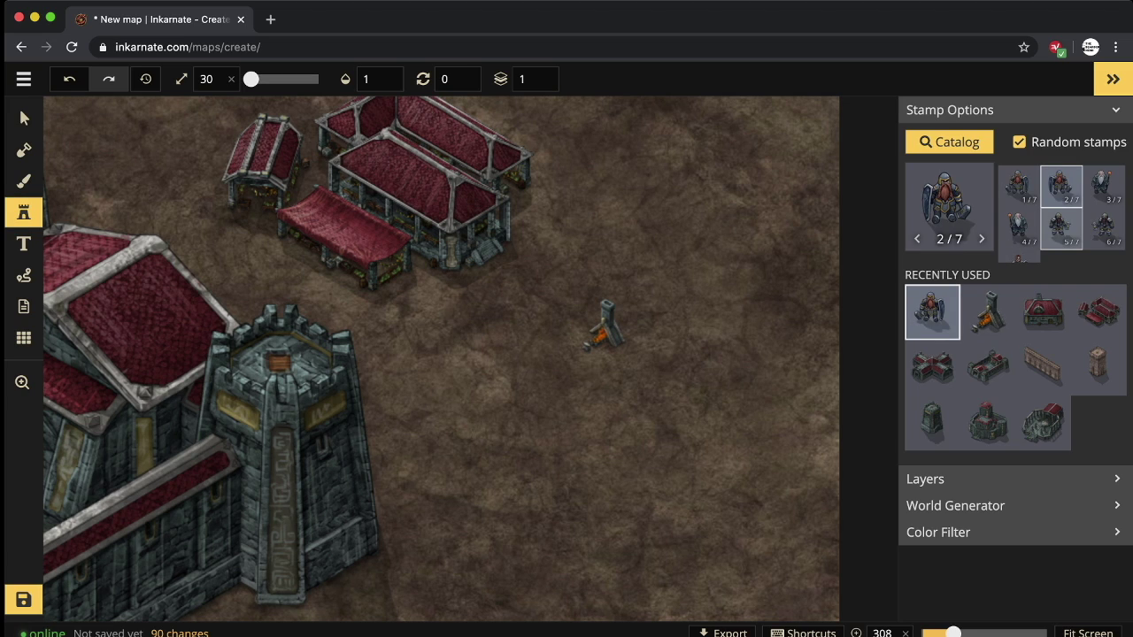
{"action": "scroll", "coordinate": [1061, 212], "scroll_direction": "down", "scroll_amount": 1}
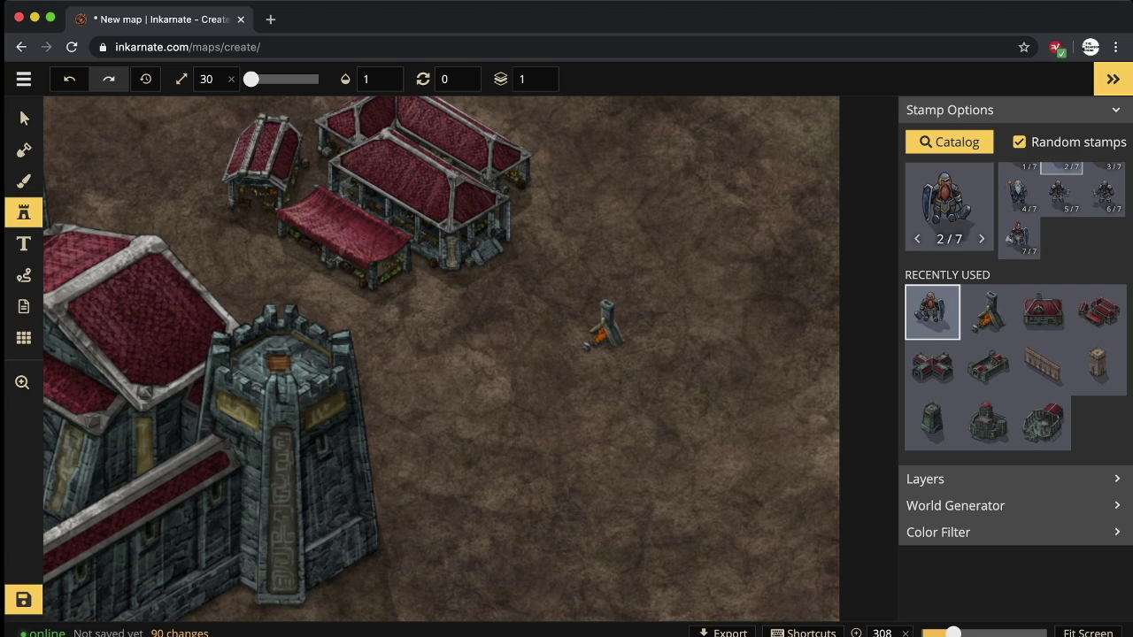
{"action": "left_click", "coordinate": [1018, 238]}
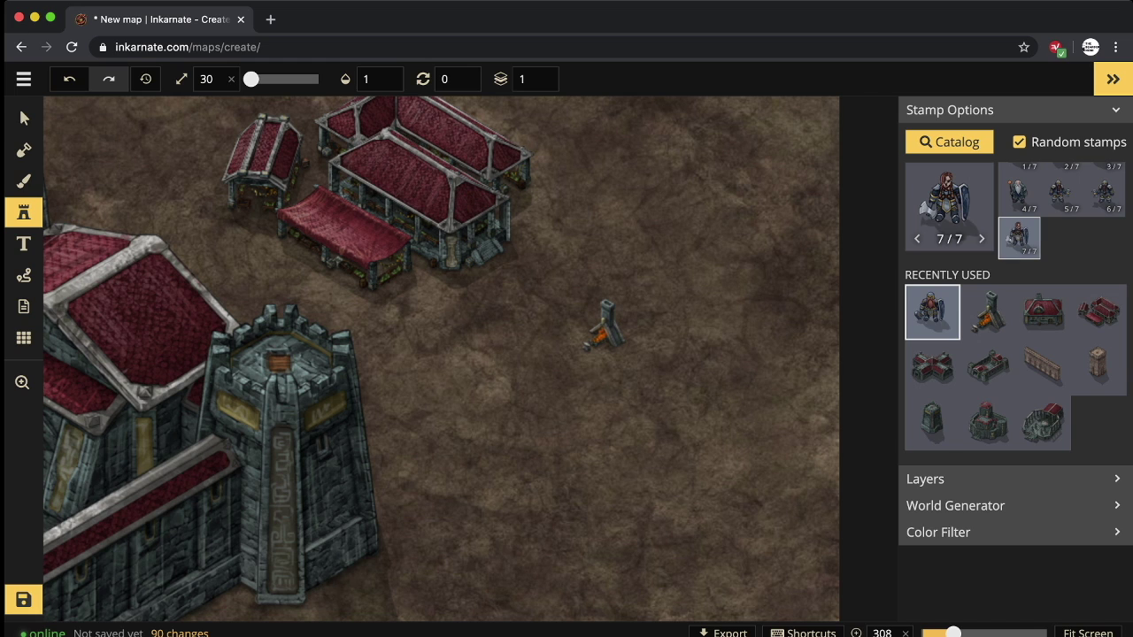
Browse the stamp catalog and choose the eight-variant dwarven house stamp set.
{"action": "left_click", "coordinate": [943, 203]}
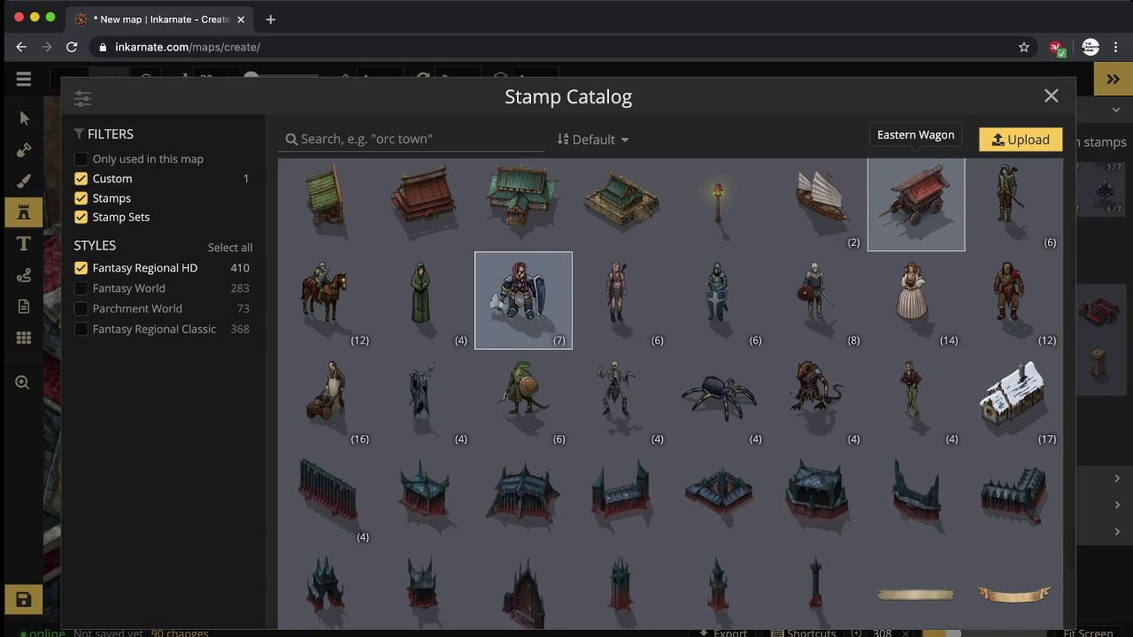
{"action": "scroll", "coordinate": [719, 318], "scroll_direction": "up", "scroll_amount": 10}
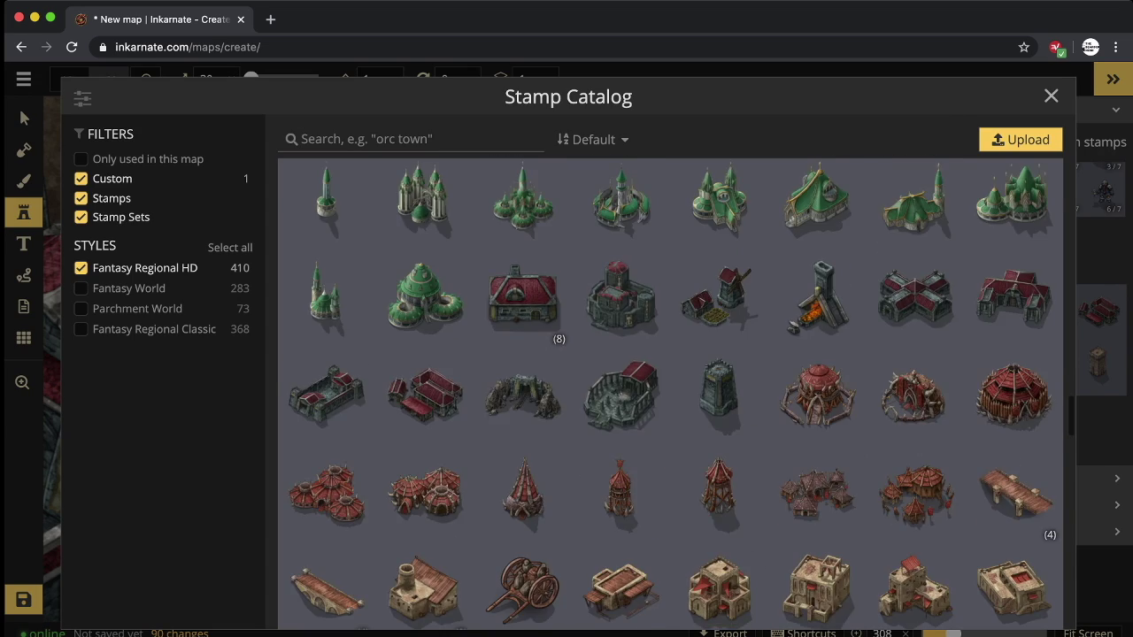
{"action": "scroll", "coordinate": [670, 394], "scroll_direction": "up", "scroll_amount": 5}
{"action": "scroll", "coordinate": [670, 394], "scroll_direction": "up", "scroll_amount": 2}
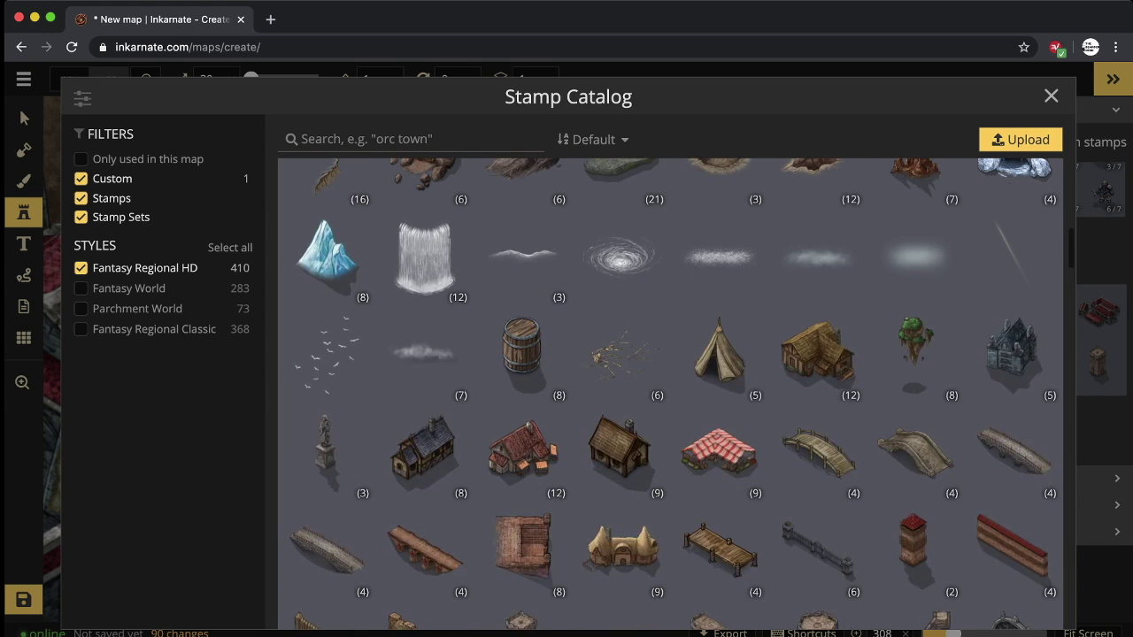
{"action": "scroll", "coordinate": [718, 386], "scroll_direction": "down", "scroll_amount": 5}
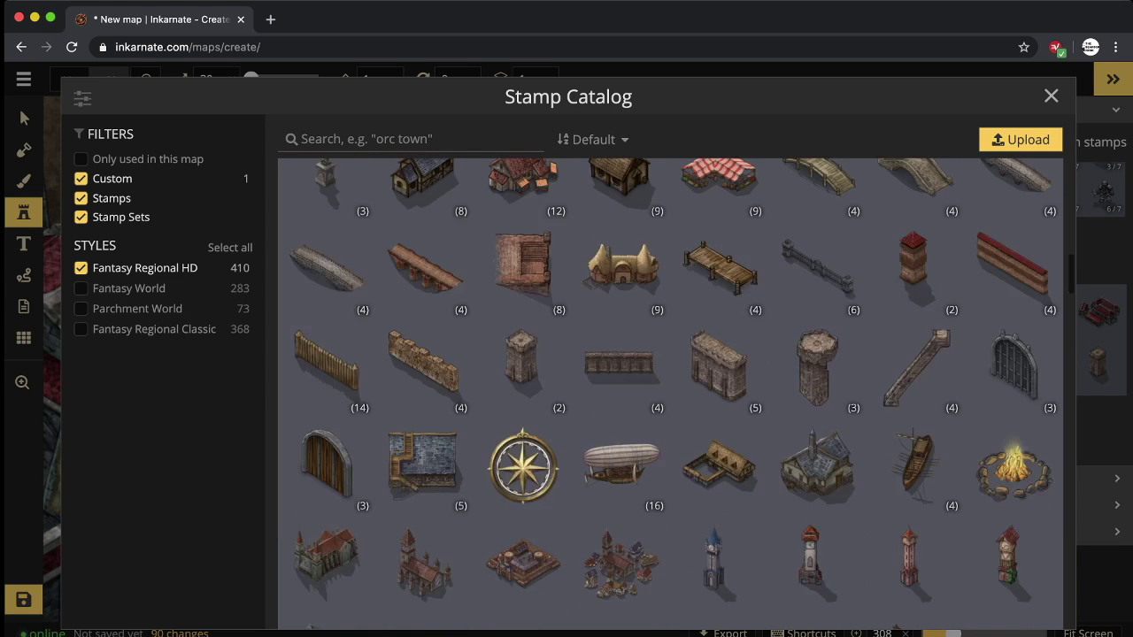
{"action": "scroll", "coordinate": [719, 372], "scroll_direction": "down", "scroll_amount": 10}
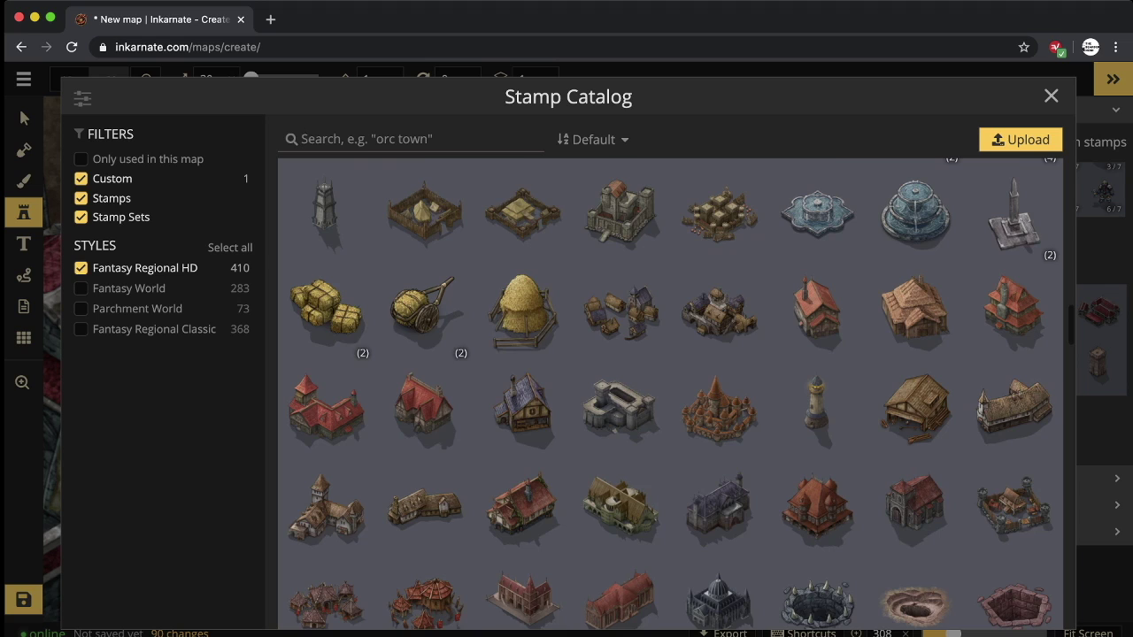
{"action": "scroll", "coordinate": [719, 345], "scroll_direction": "down", "scroll_amount": 1}
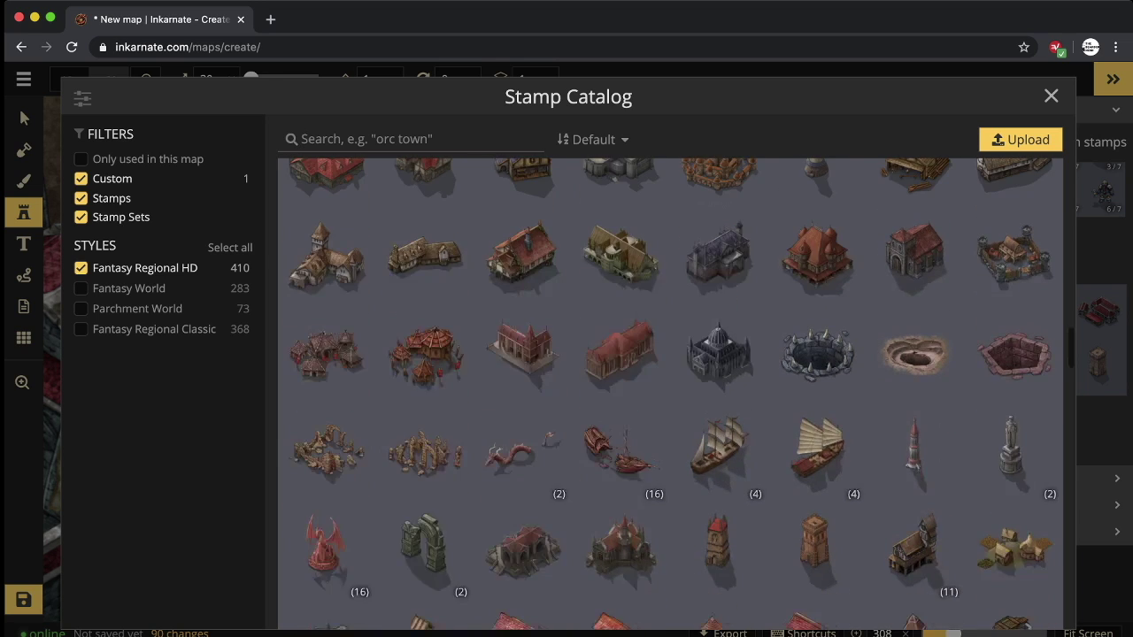
{"action": "scroll", "coordinate": [719, 348], "scroll_direction": "down", "scroll_amount": 2}
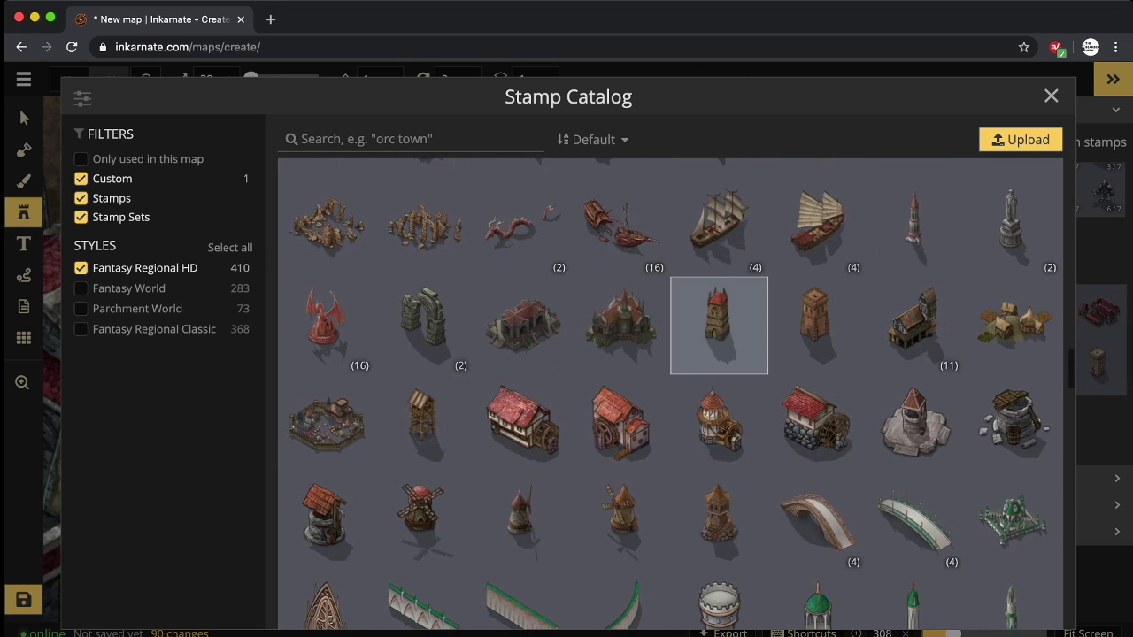
{"action": "scroll", "coordinate": [718, 348], "scroll_direction": "down", "scroll_amount": 1}
{"action": "scroll", "coordinate": [719, 349], "scroll_direction": "down", "scroll_amount": 2}
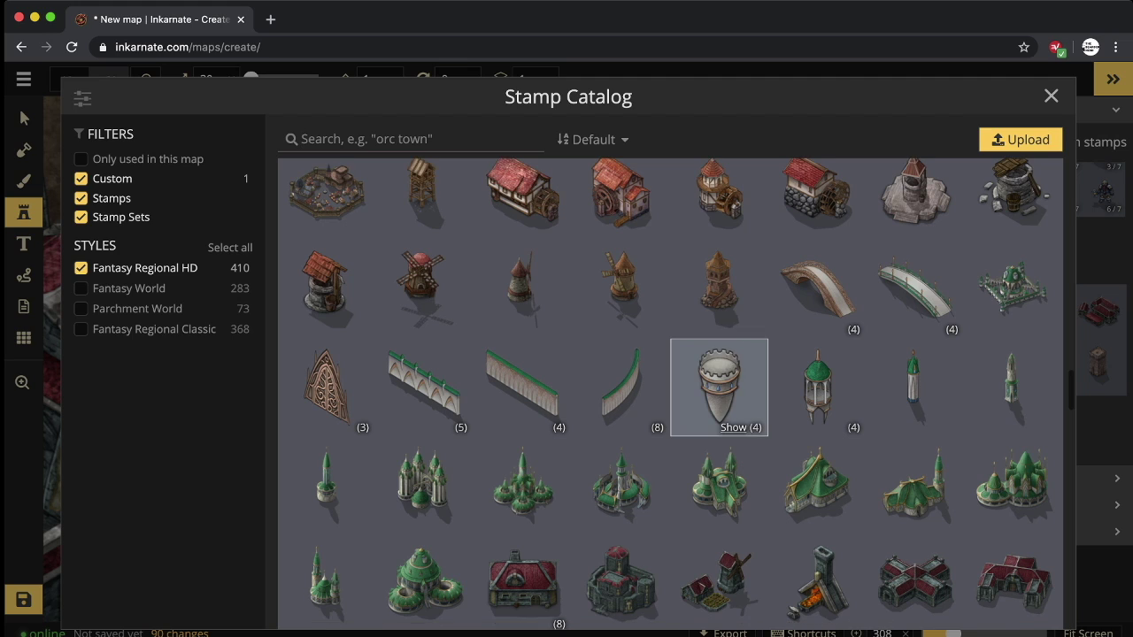
{"action": "scroll", "coordinate": [719, 349], "scroll_direction": "down", "scroll_amount": 1}
{"action": "scroll", "coordinate": [719, 348], "scroll_direction": "down", "scroll_amount": 1}
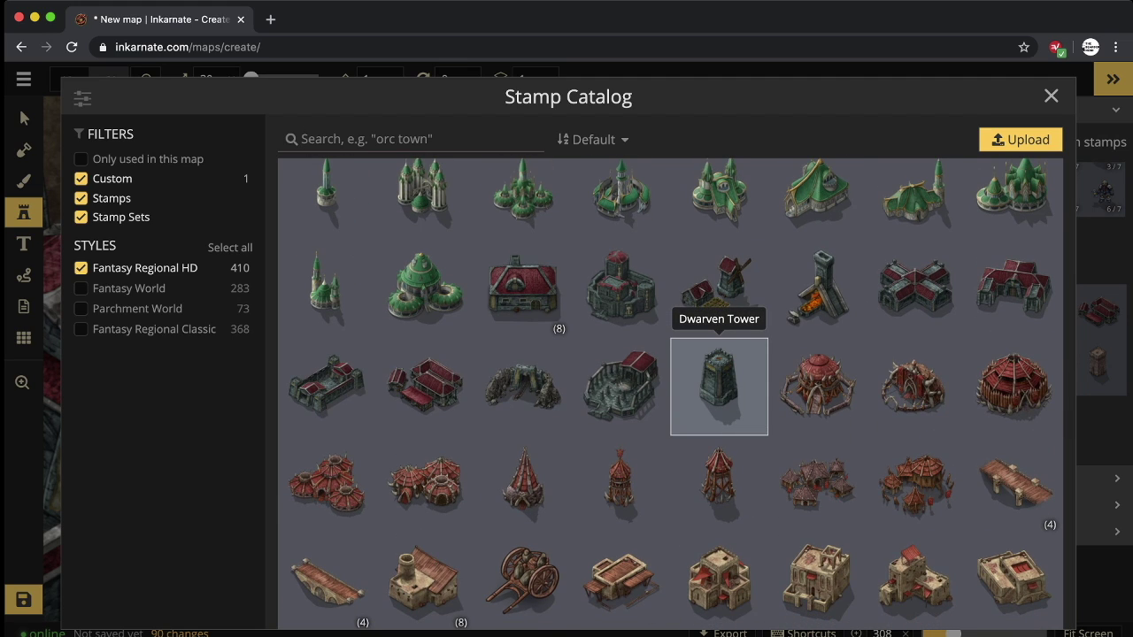
{"action": "left_click", "coordinate": [523, 283]}
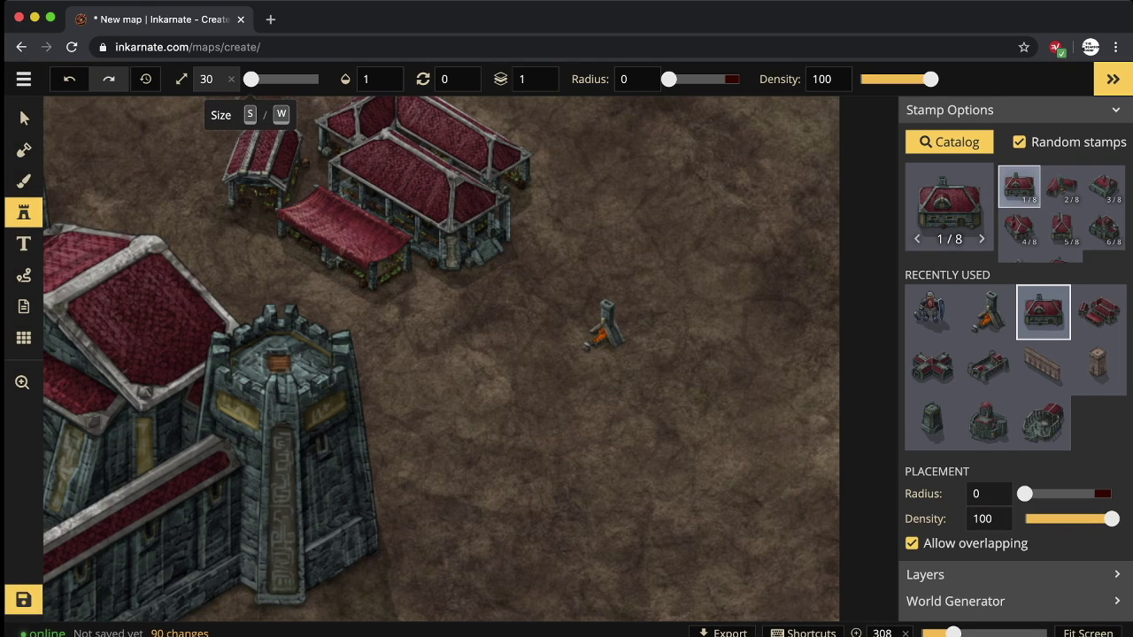
Check the size of the first house in the rows below the walled fortress.
{"action": "left_click", "coordinate": [22, 382]}
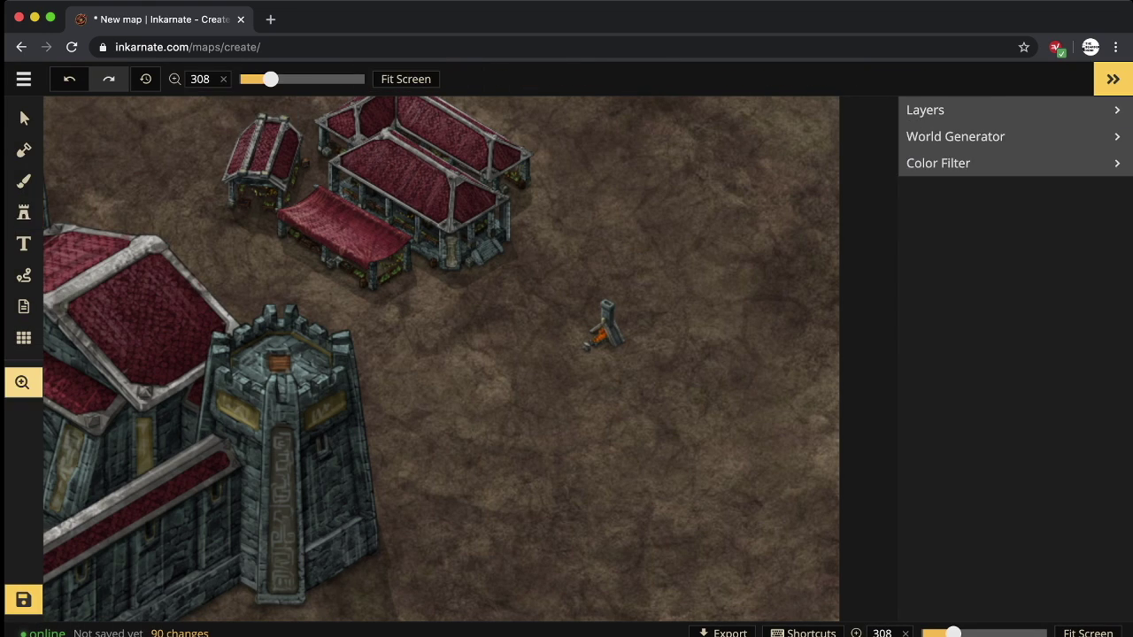
{"action": "left_click_drag", "start_coordinate": [460, 443], "coordinate": [461, 262]}
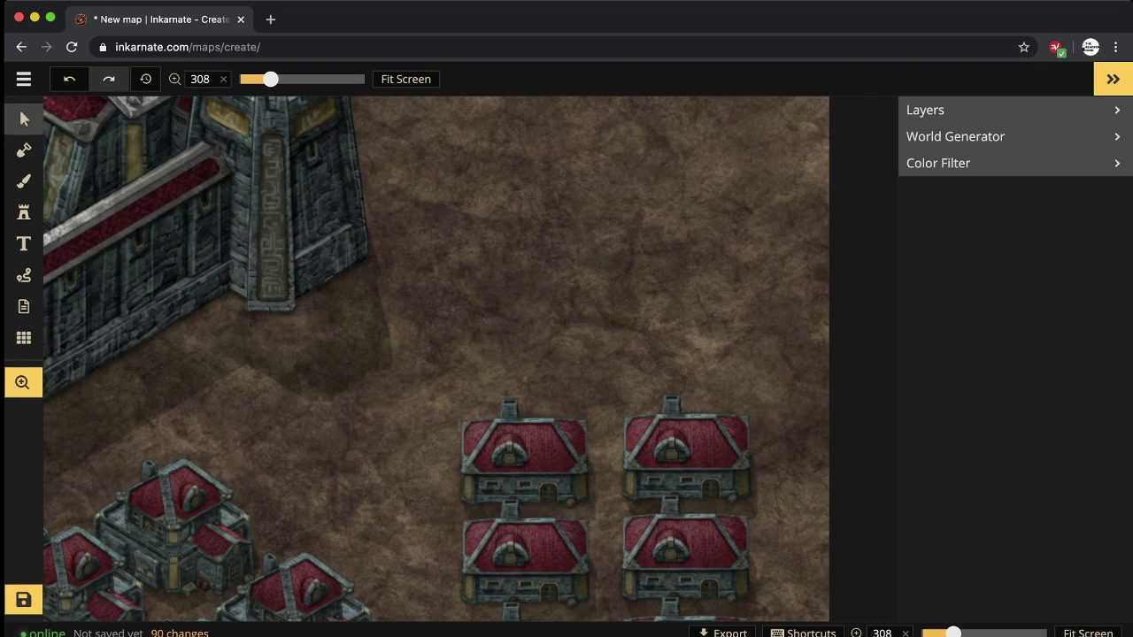
{"action": "left_click", "coordinate": [24, 119]}
{"action": "left_click", "coordinate": [525, 461]}
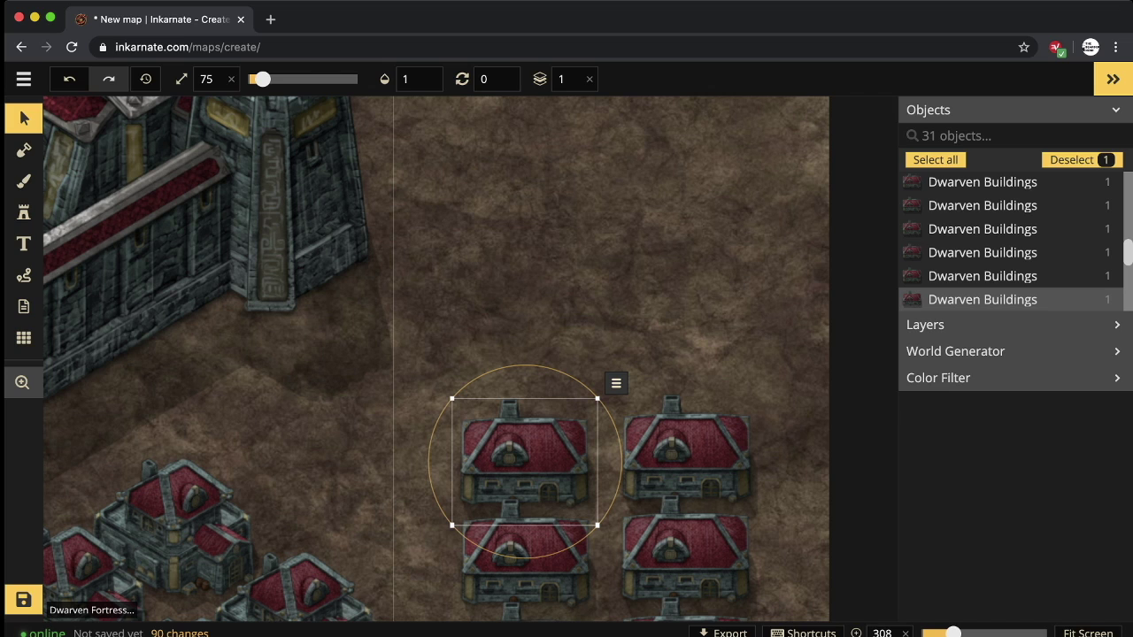
{"action": "left_click", "coordinate": [24, 383]}
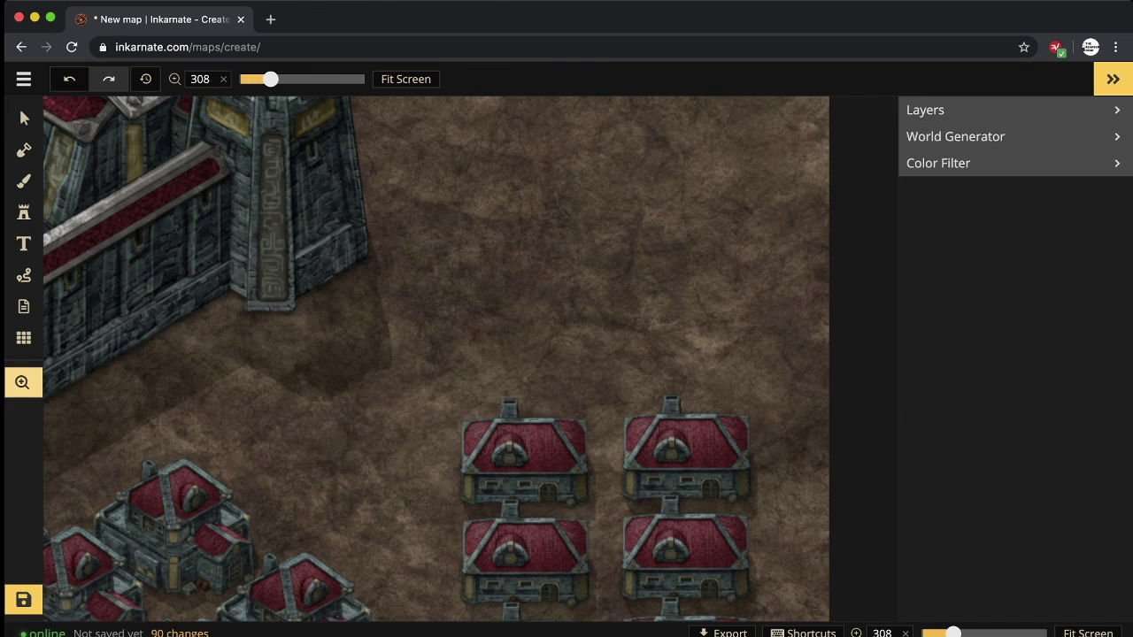
{"action": "left_click_drag", "start_coordinate": [425, 213], "coordinate": [359, 607]}
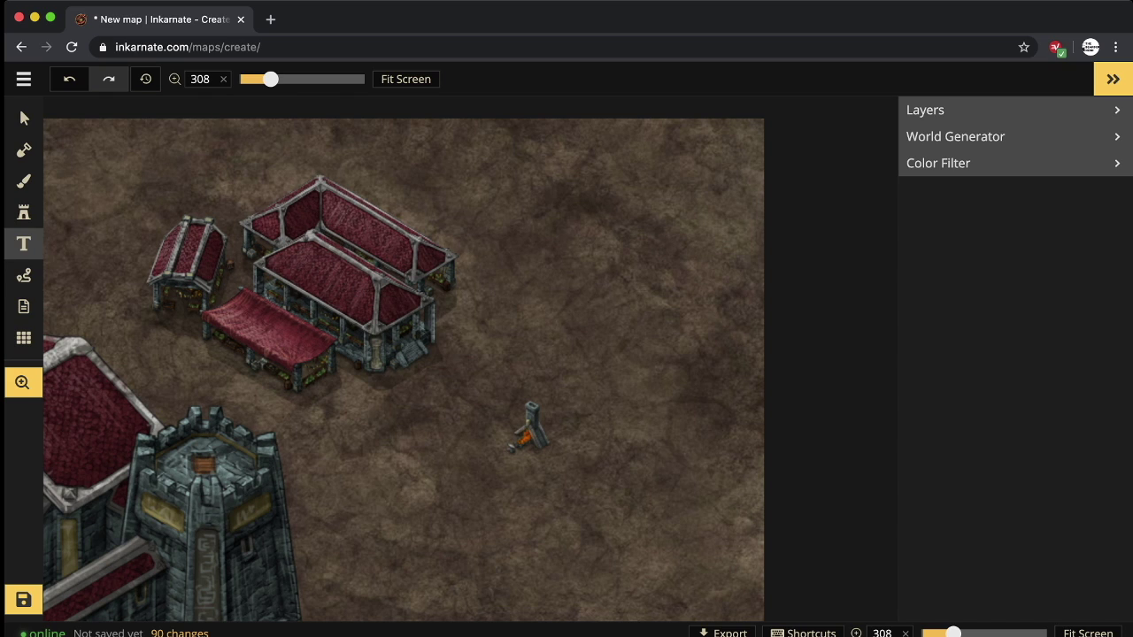
Preview dwarven building variant 2/8 at size 75 as a replacement and delete the small Dwarven Forge from the map.
{"action": "left_click", "coordinate": [24, 213]}
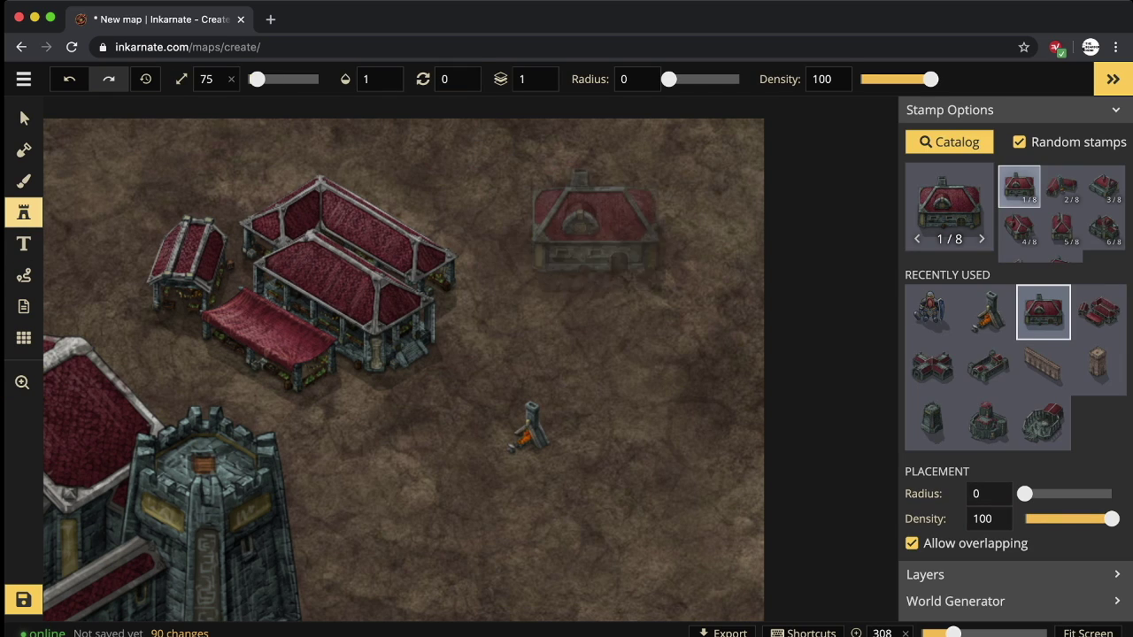
{"action": "left_click", "coordinate": [1061, 186]}
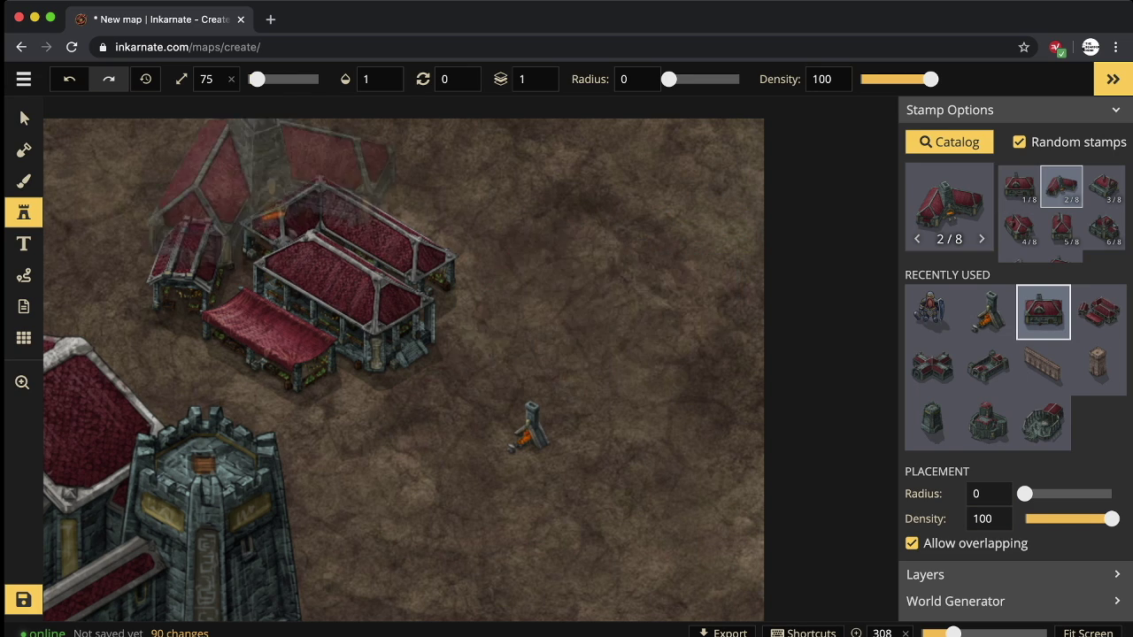
{"action": "left_click", "coordinate": [24, 118]}
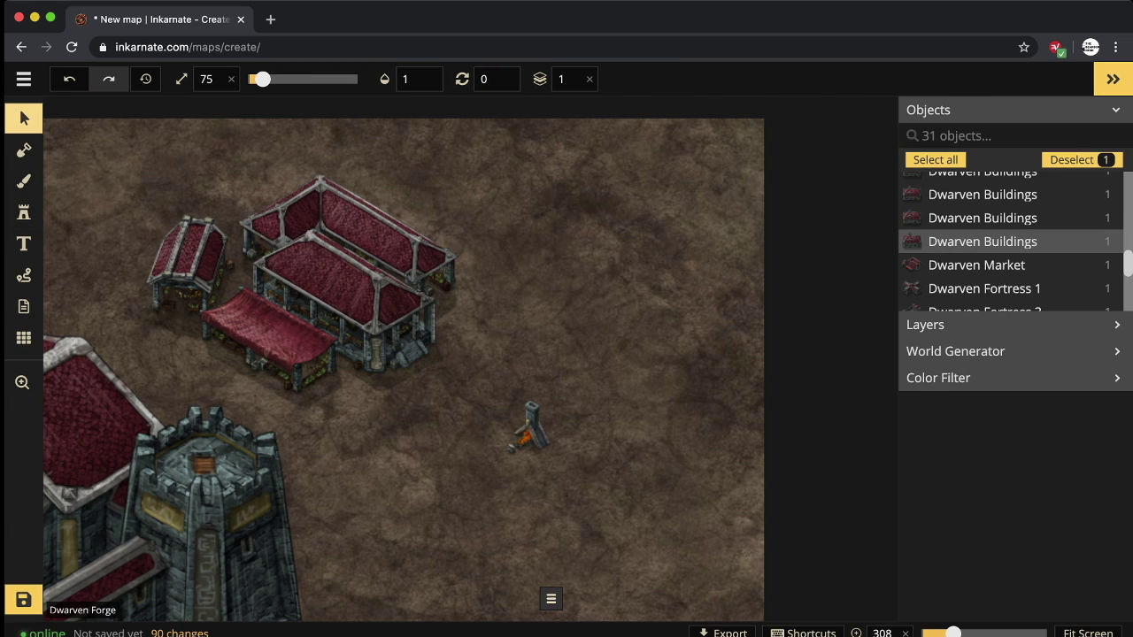
{"action": "left_click", "coordinate": [529, 428]}
{"action": "key", "text": "Delete"}
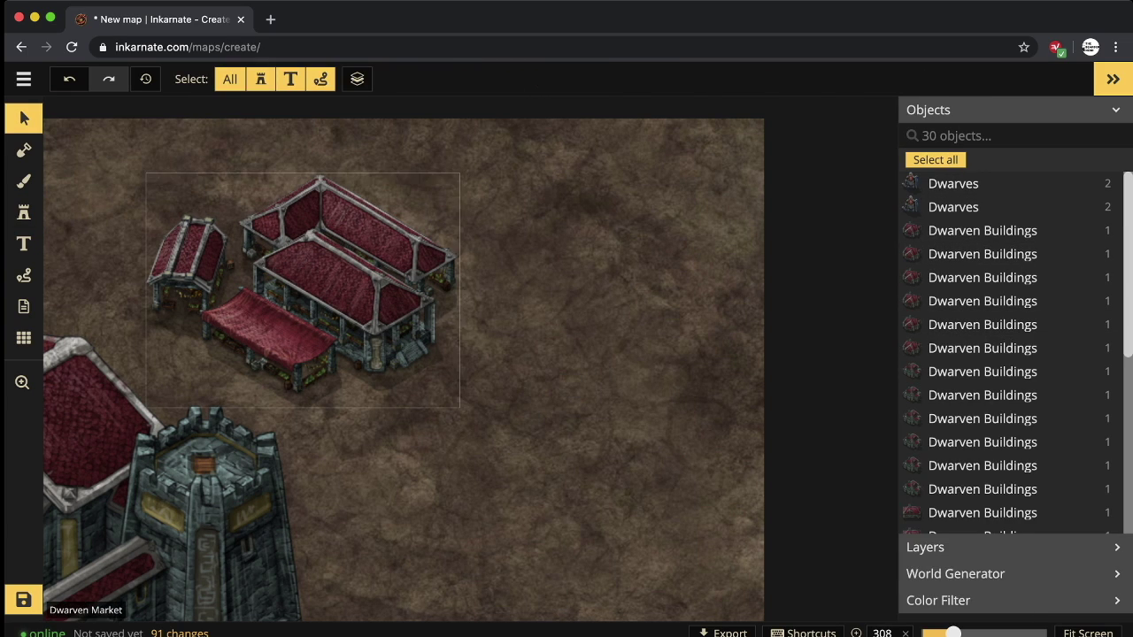
Move the Dwarven Market up and left, and place dwarven building variant 2/8 at size 75 in the space to its right.
{"action": "left_click", "coordinate": [303, 289]}
{"action": "left_click_drag", "start_coordinate": [304, 289], "coordinate": [176, 231]}
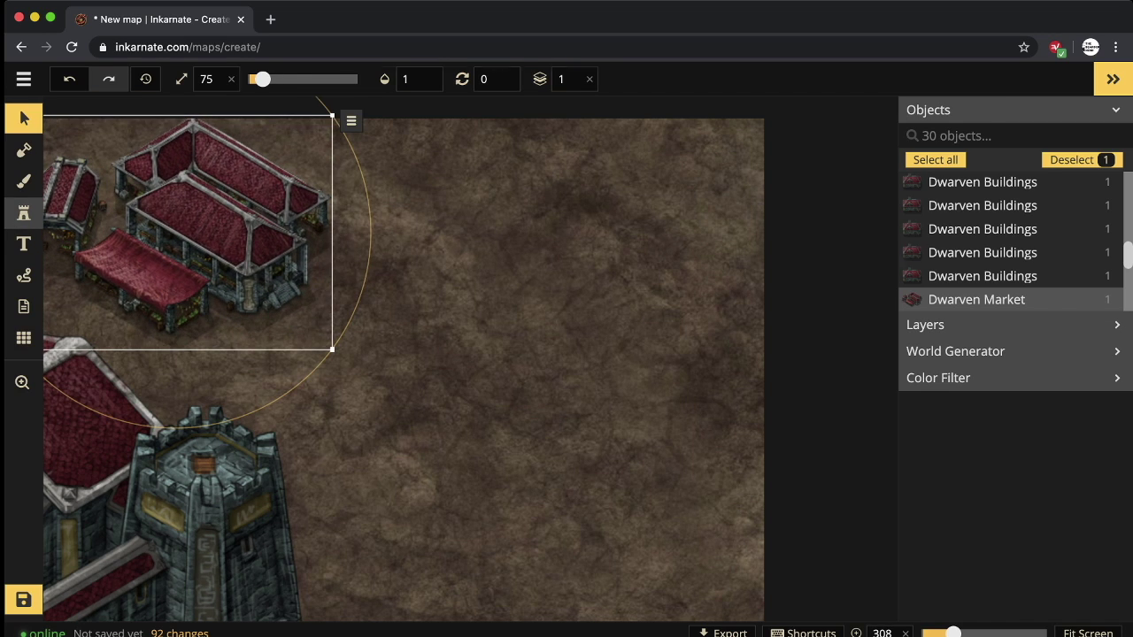
{"action": "left_click", "coordinate": [24, 213]}
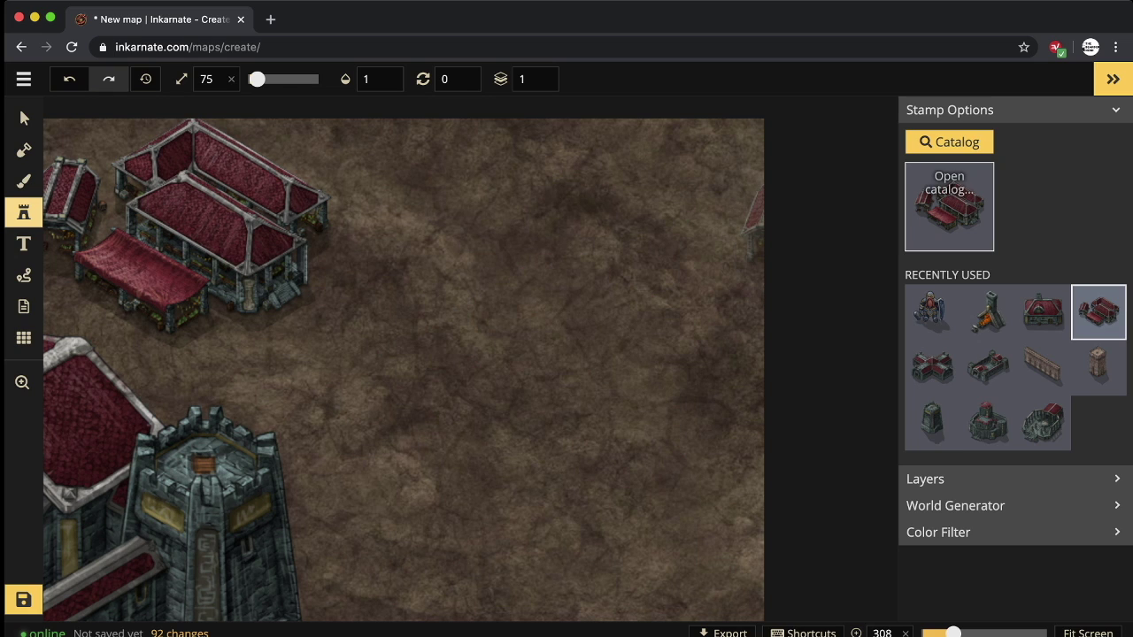
{"action": "left_click", "coordinate": [949, 206]}
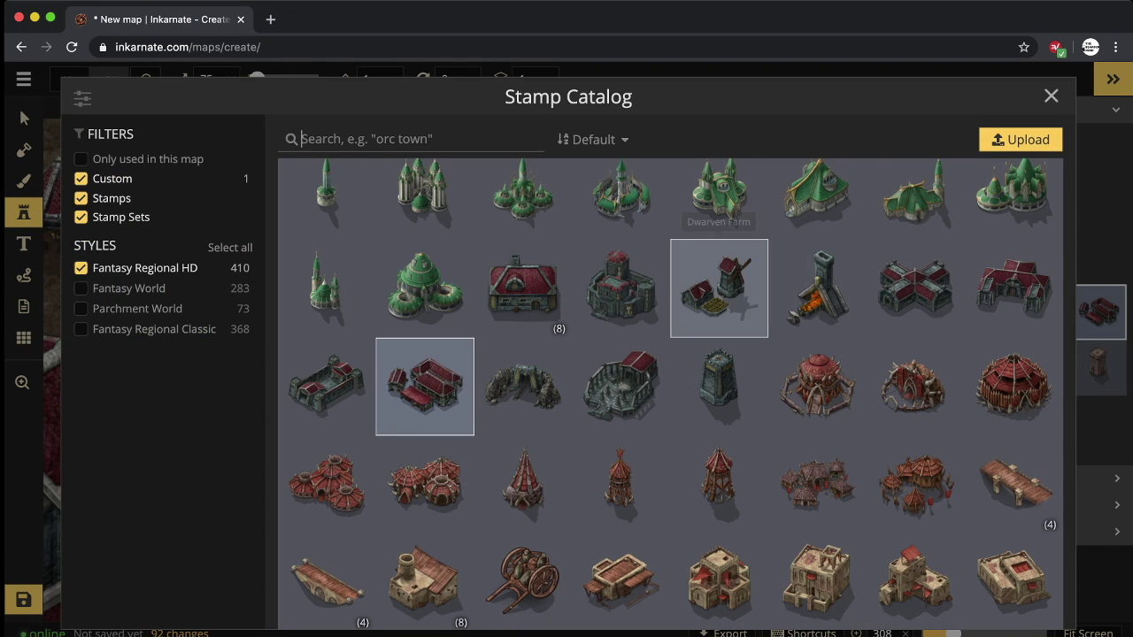
{"action": "left_click", "coordinate": [523, 288]}
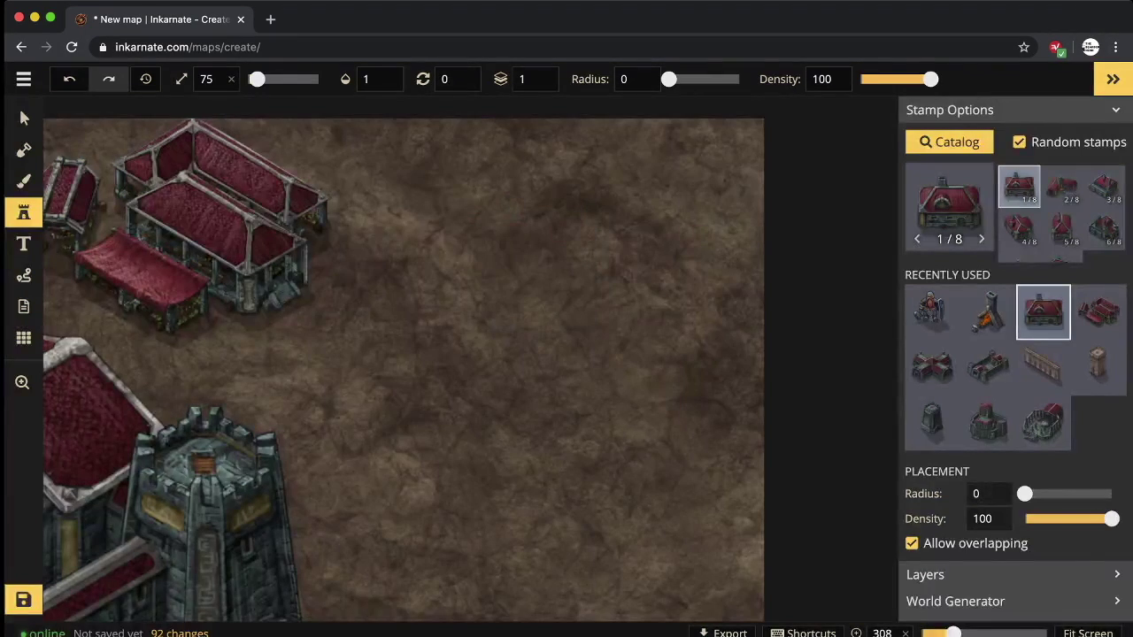
{"action": "left_click", "coordinate": [1061, 186]}
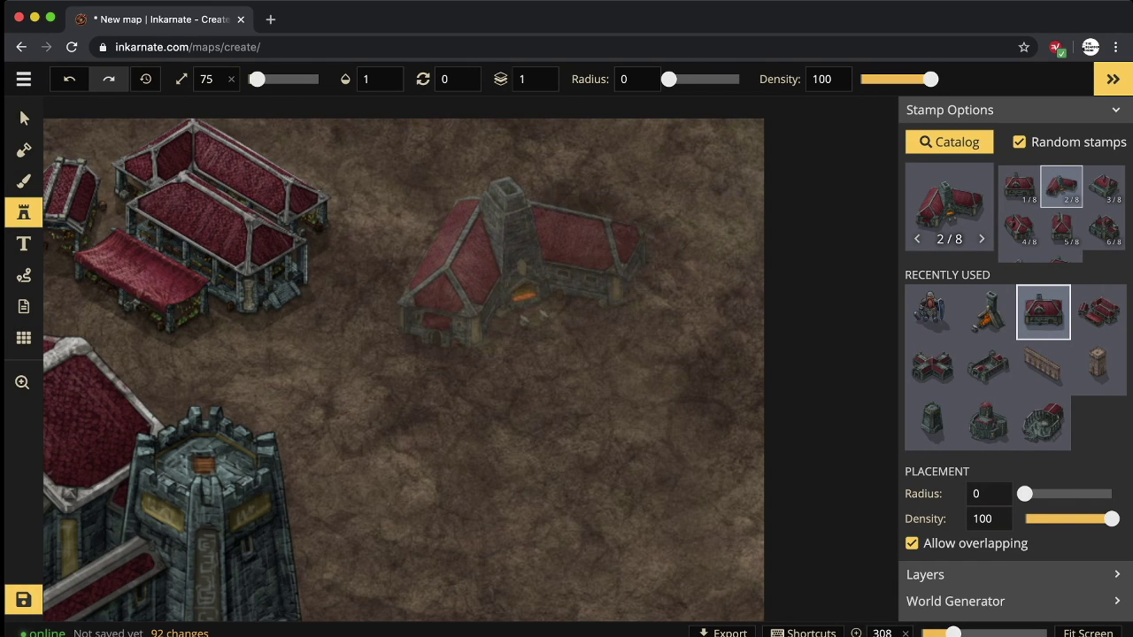
{"action": "left_click", "coordinate": [522, 263]}
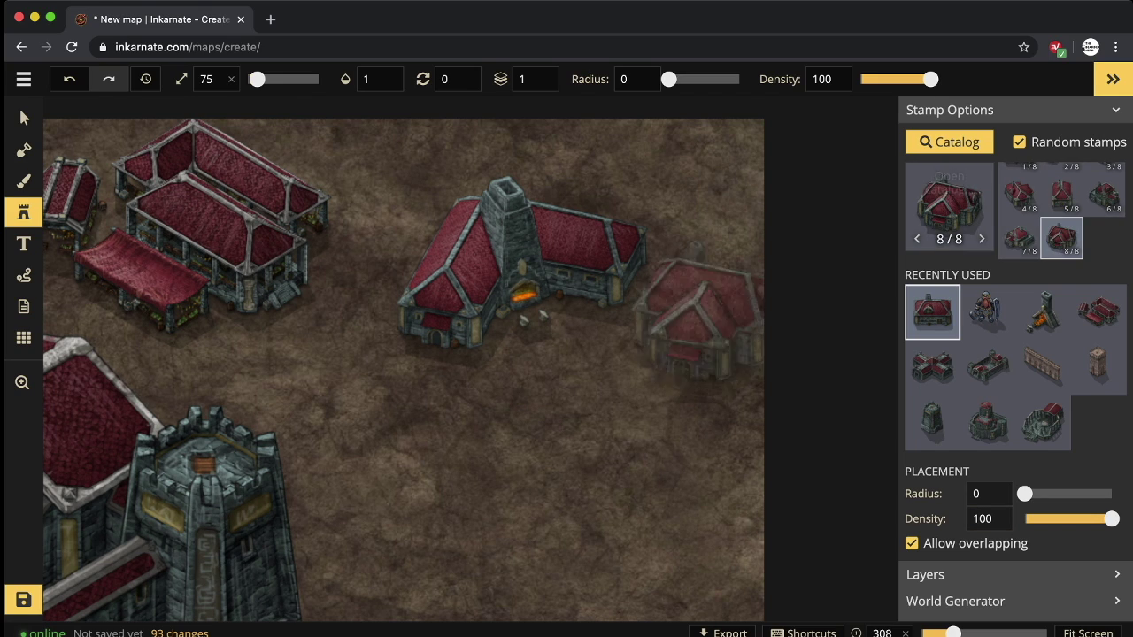
Move the Dwarven Market below the cross-shaped fortress and the forge building into the open ground near the southwestern wall.
{"action": "left_click", "coordinate": [24, 118]}
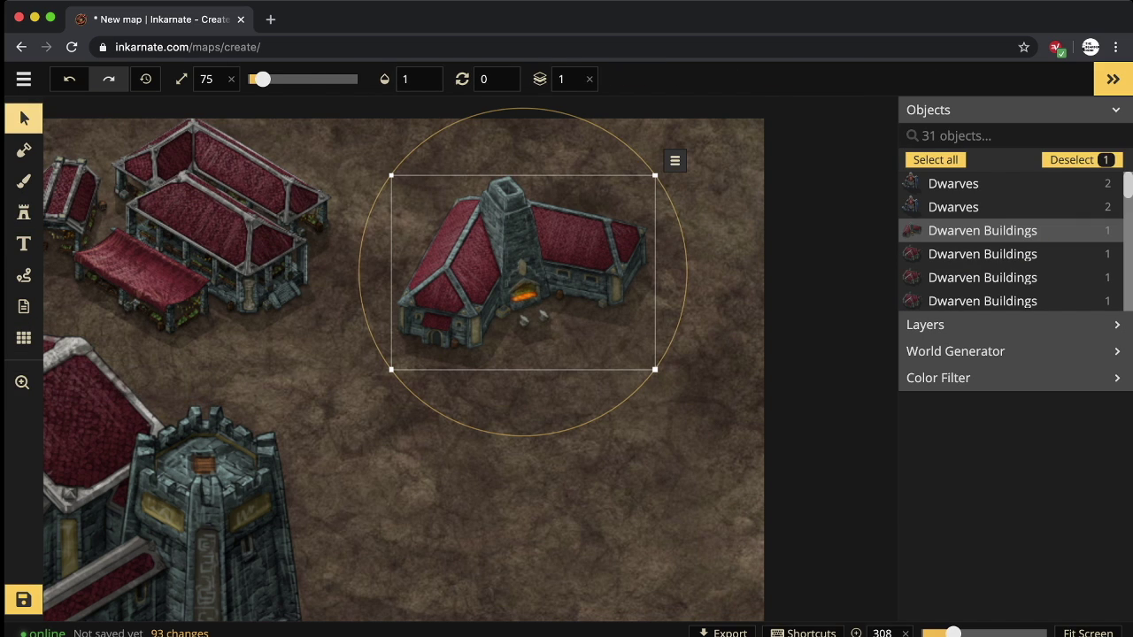
{"action": "left_click", "coordinate": [1088, 632]}
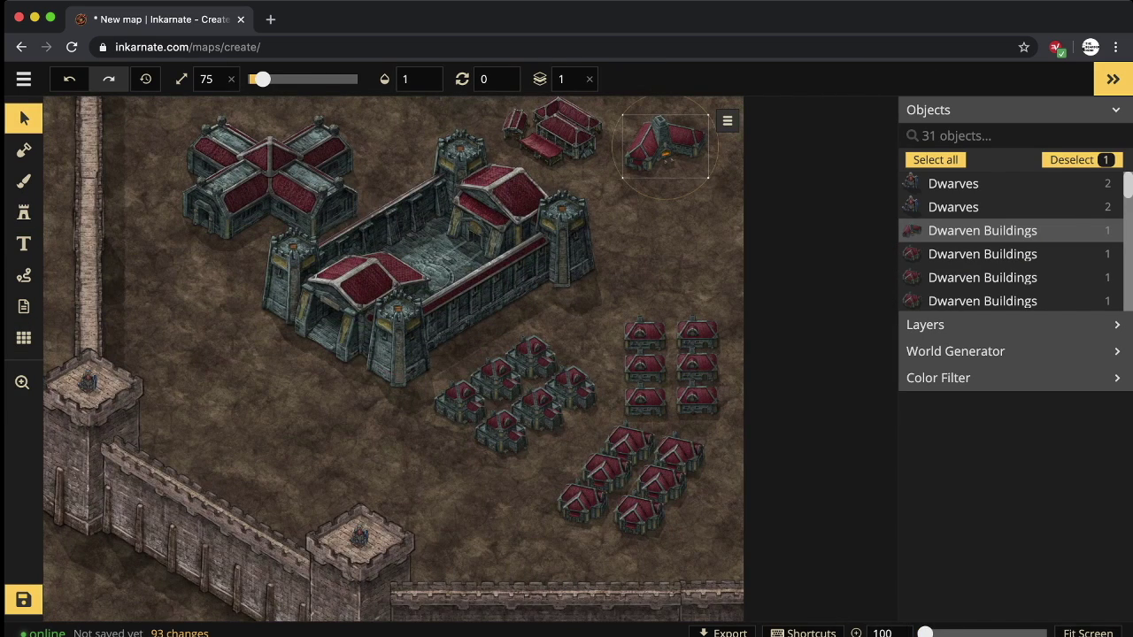
{"action": "left_click_drag", "start_coordinate": [552, 133], "coordinate": [192, 282]}
{"action": "left_click_drag", "start_coordinate": [665, 145], "coordinate": [237, 434]}
Move the walled Dwarven Fortress 3 up and right, and place the forge building southeast of it, above the straight house rows.
{"action": "left_click_drag", "start_coordinate": [431, 270], "coordinate": [524, 222]}
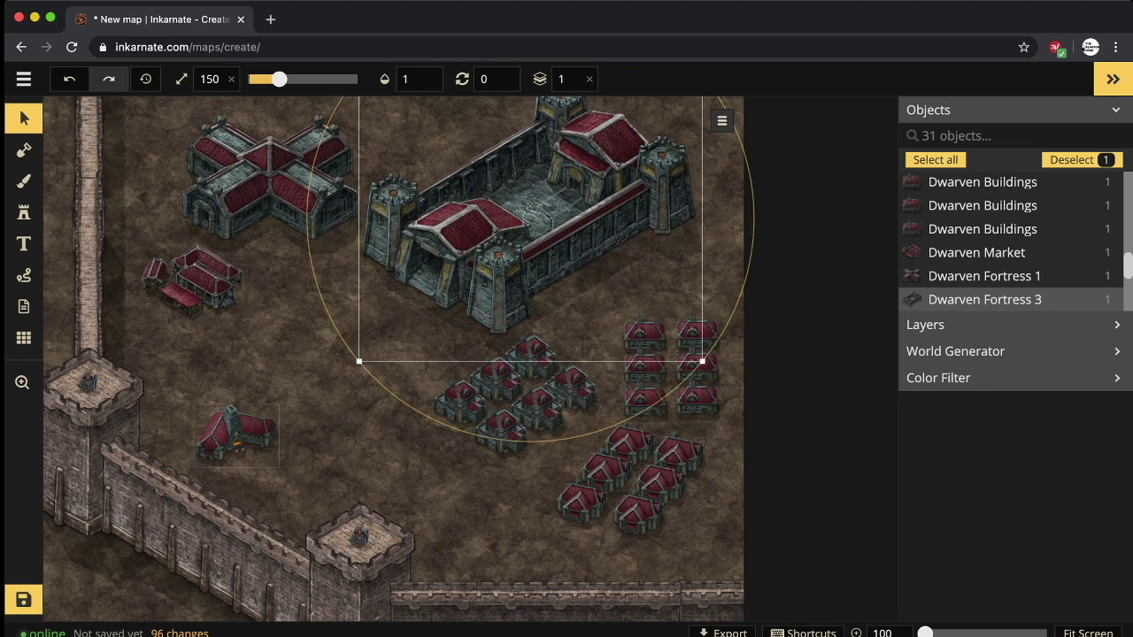
{"action": "left_click", "coordinate": [234, 429]}
{"action": "left_click_drag", "start_coordinate": [234, 429], "coordinate": [652, 273]}
Move Dwarven Fortress 1 and the Dwarven Market up and right, close to the walled fortress, and deselect everything.
{"action": "left_click", "coordinate": [270, 177]}
{"action": "left_click_drag", "start_coordinate": [270, 177], "coordinate": [311, 154]}
{"action": "left_click_drag", "start_coordinate": [190, 278], "coordinate": [295, 246]}
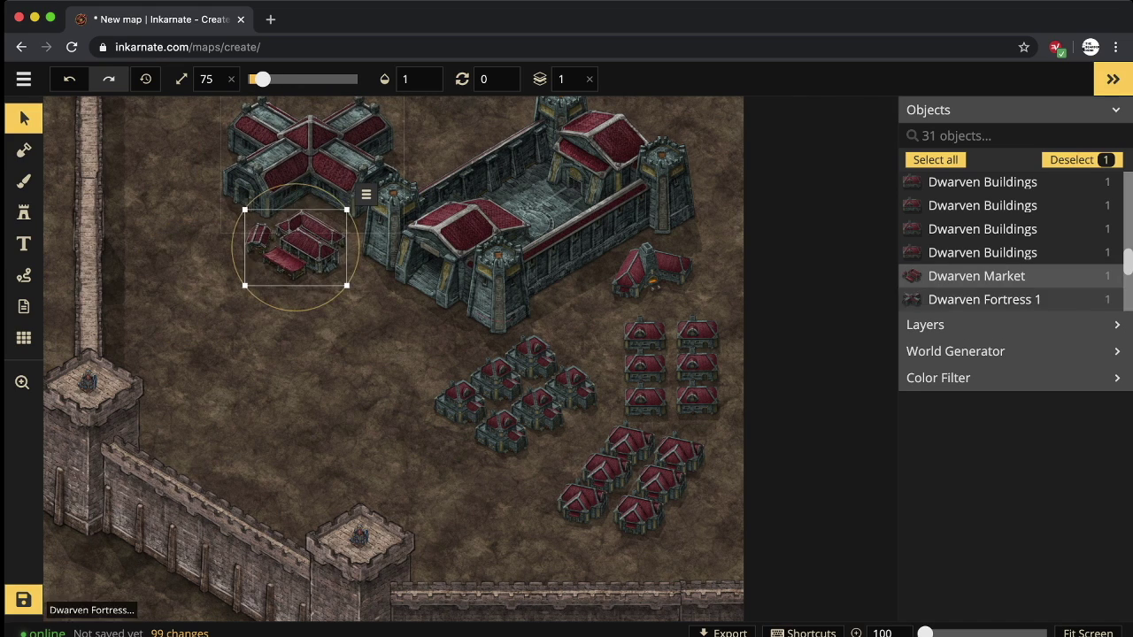
{"action": "left_click", "coordinate": [311, 142]}
{"action": "left_click_drag", "start_coordinate": [312, 142], "coordinate": [365, 124]}
{"action": "key", "text": "Escape"}
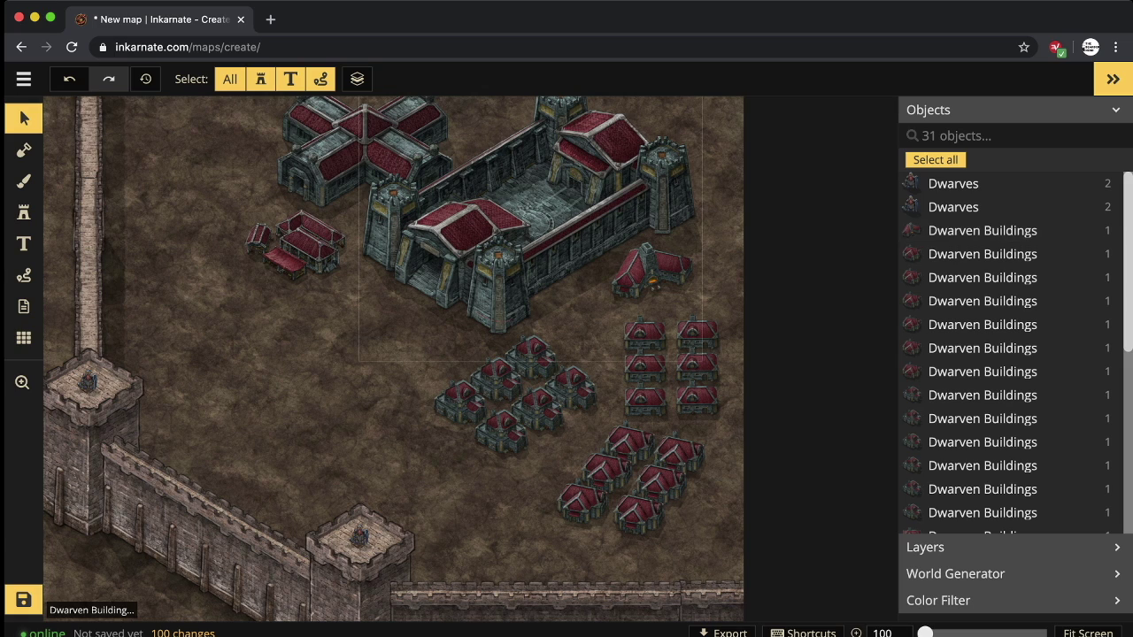
Nudge the forge building and Dwarven Fortress 3 slightly right, and shift the Dwarven Market down and right beside the fortress gate.
{"action": "left_click", "coordinate": [983, 230]}
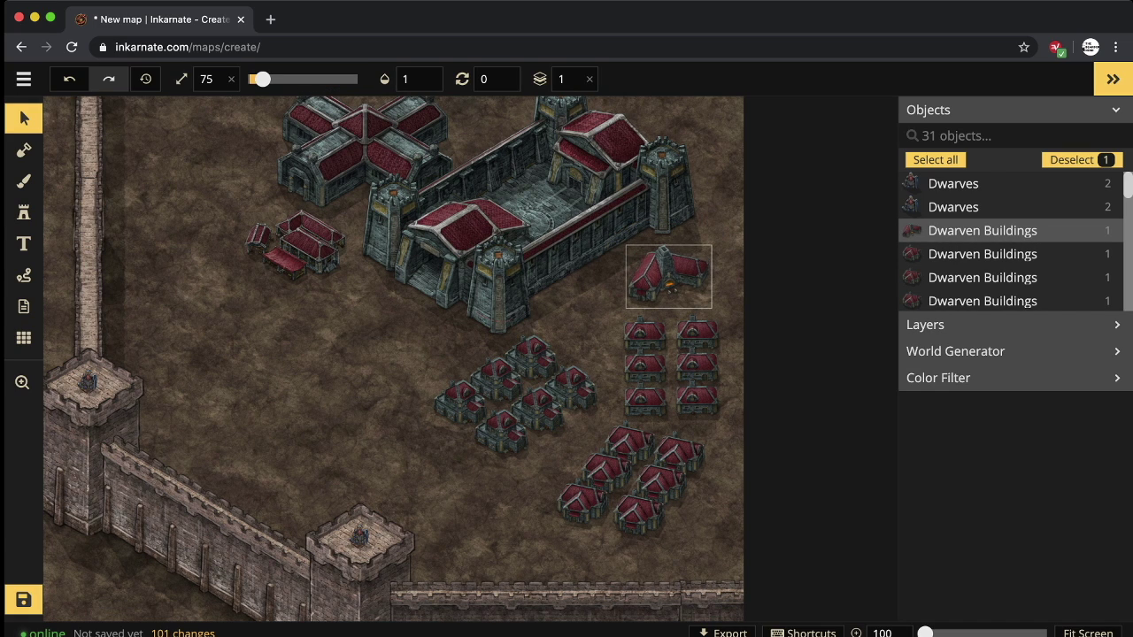
{"action": "left_click_drag", "start_coordinate": [566, 213], "coordinate": [582, 211]}
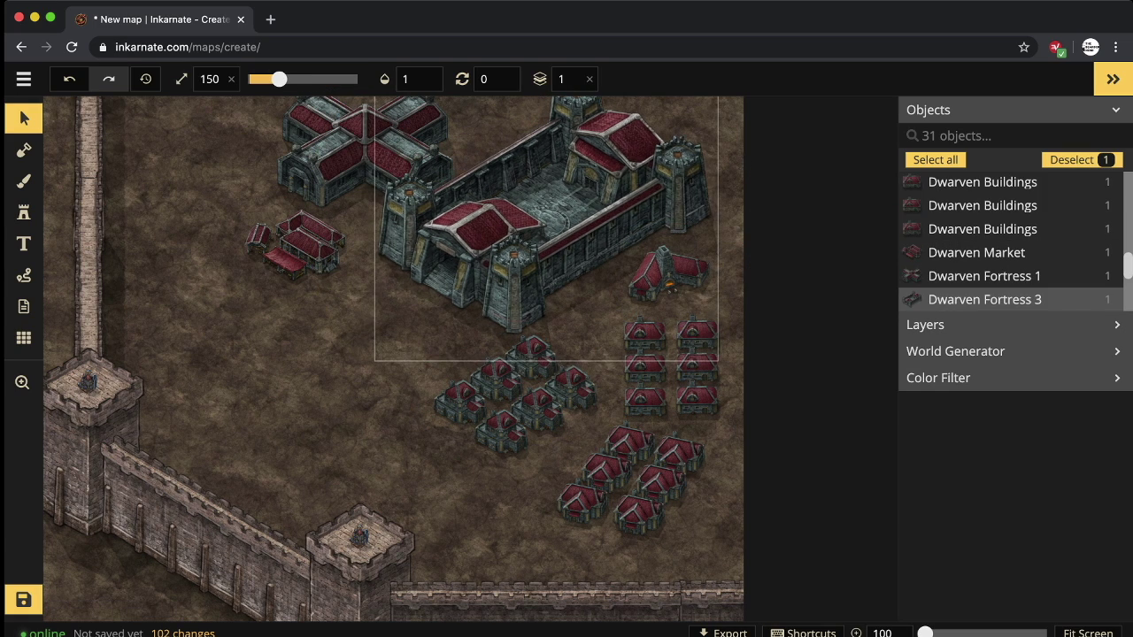
{"action": "key", "text": "Escape"}
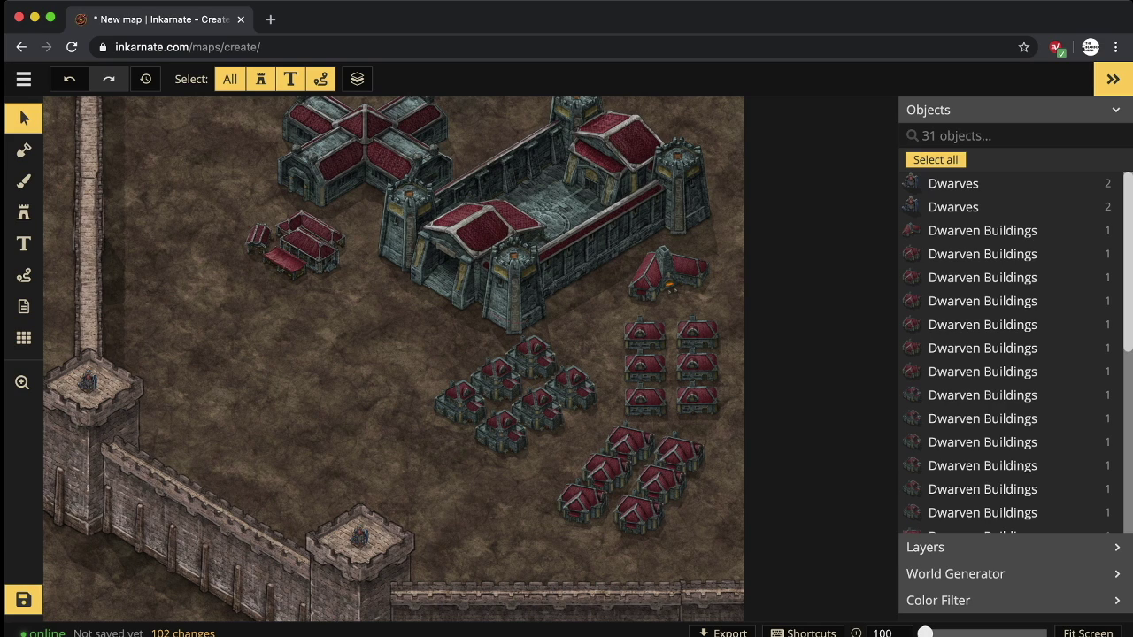
{"action": "left_click", "coordinate": [292, 248]}
{"action": "left_click_drag", "start_coordinate": [292, 248], "coordinate": [319, 290]}
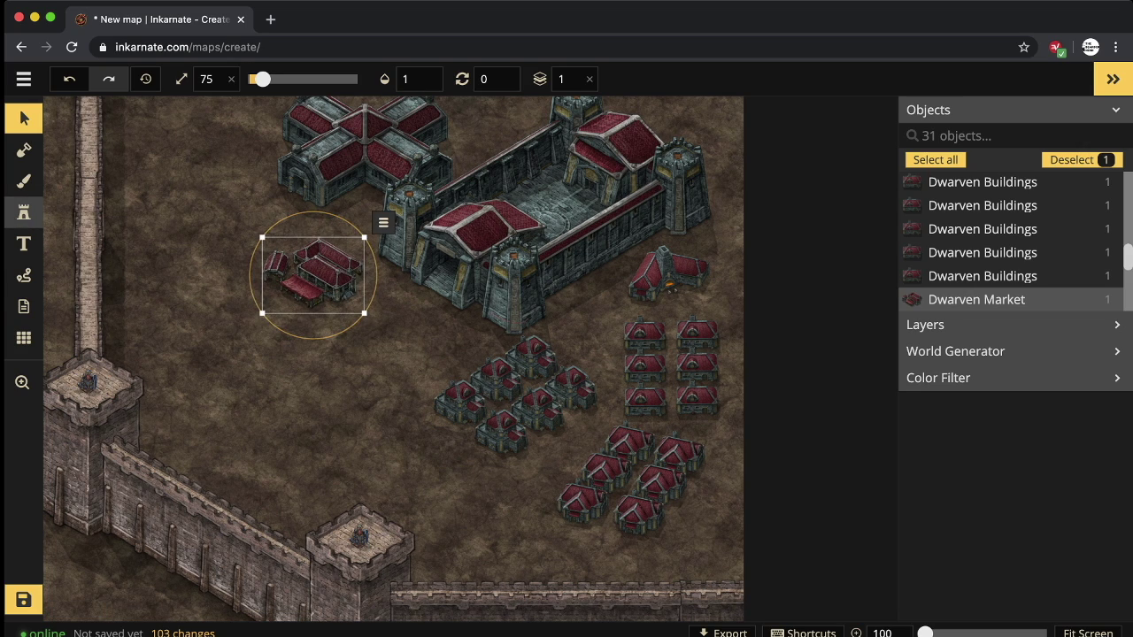
Choose variant 6/8 of the dwarven building stamp set at size 75 with random stamps turned off.
{"action": "left_click", "coordinate": [24, 212]}
{"action": "left_click", "coordinate": [948, 210]}
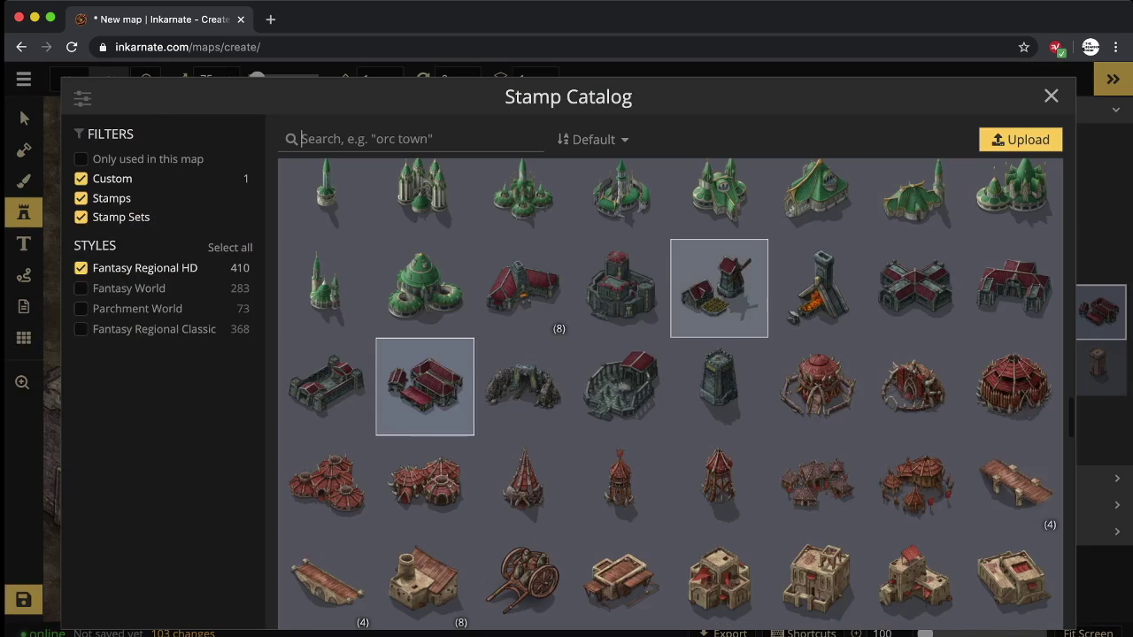
{"action": "left_click", "coordinate": [523, 286]}
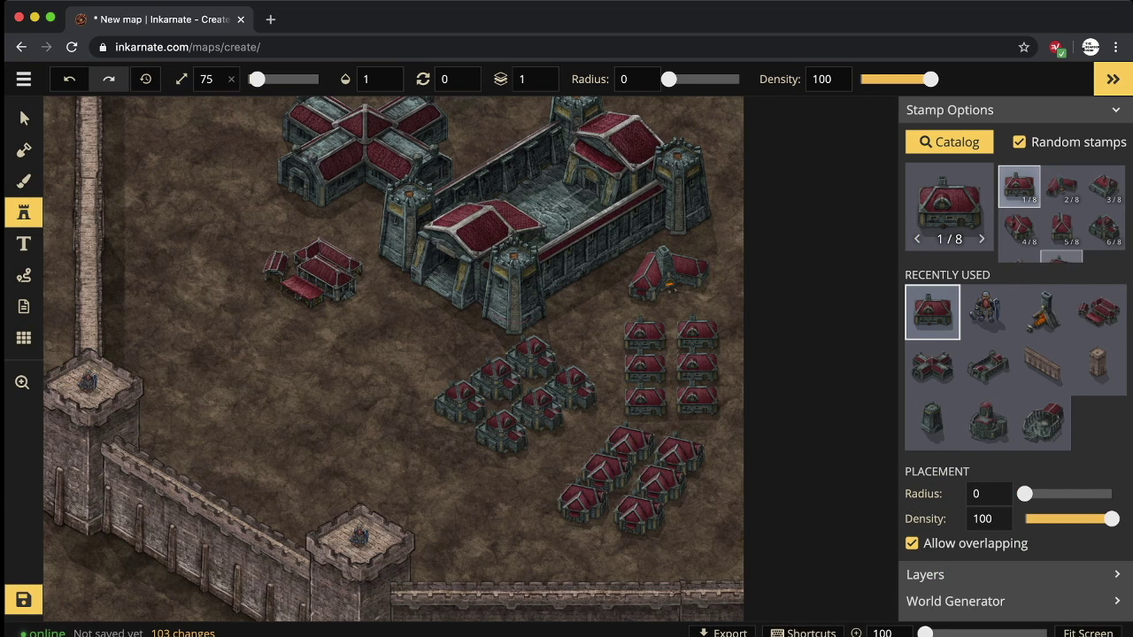
{"action": "left_click", "coordinate": [1019, 229]}
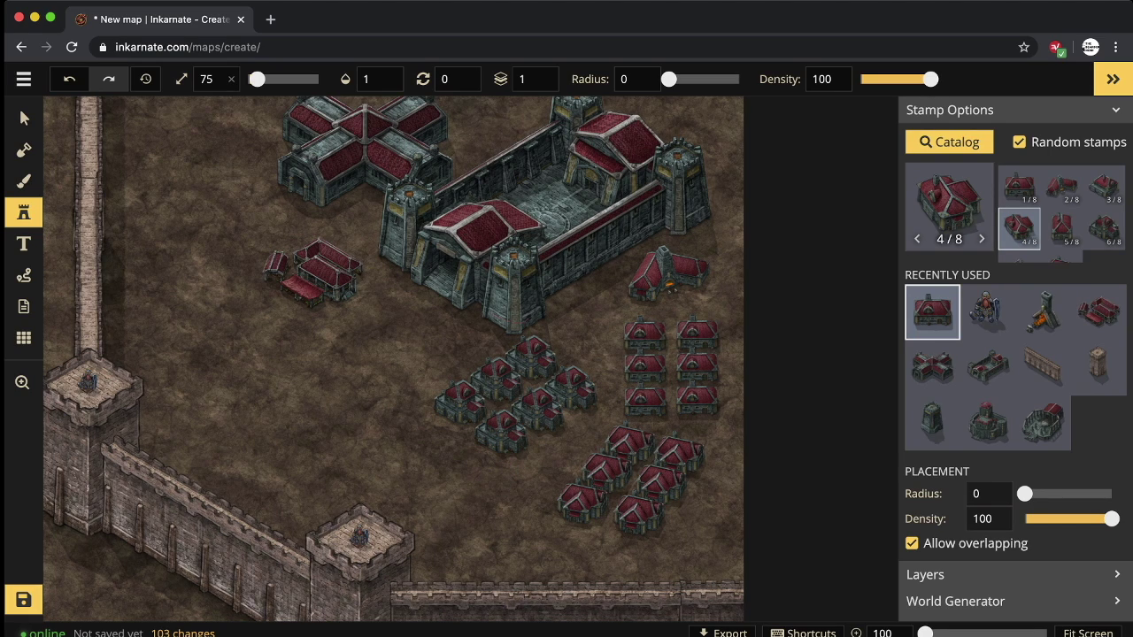
{"action": "left_click", "coordinate": [1019, 142]}
{"action": "left_click", "coordinate": [1104, 229]}
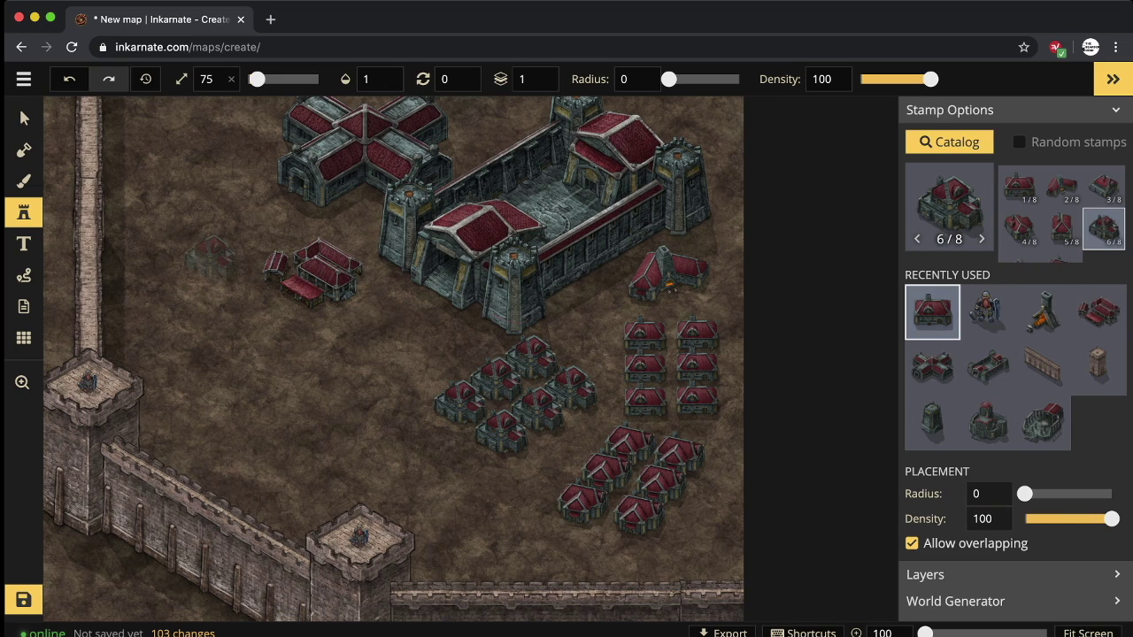
Place five variant 6/8 houses west of the cross-shaped fortress, as two rows of two with one house above them.
{"action": "left_click", "coordinate": [170, 146]}
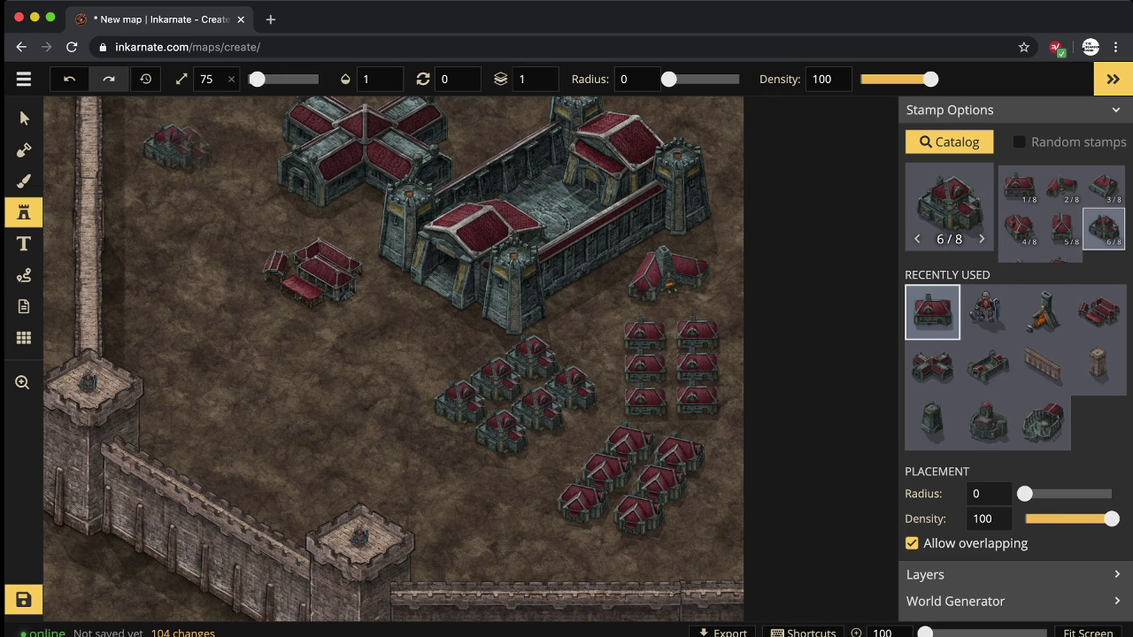
{"action": "left_click", "coordinate": [230, 147]}
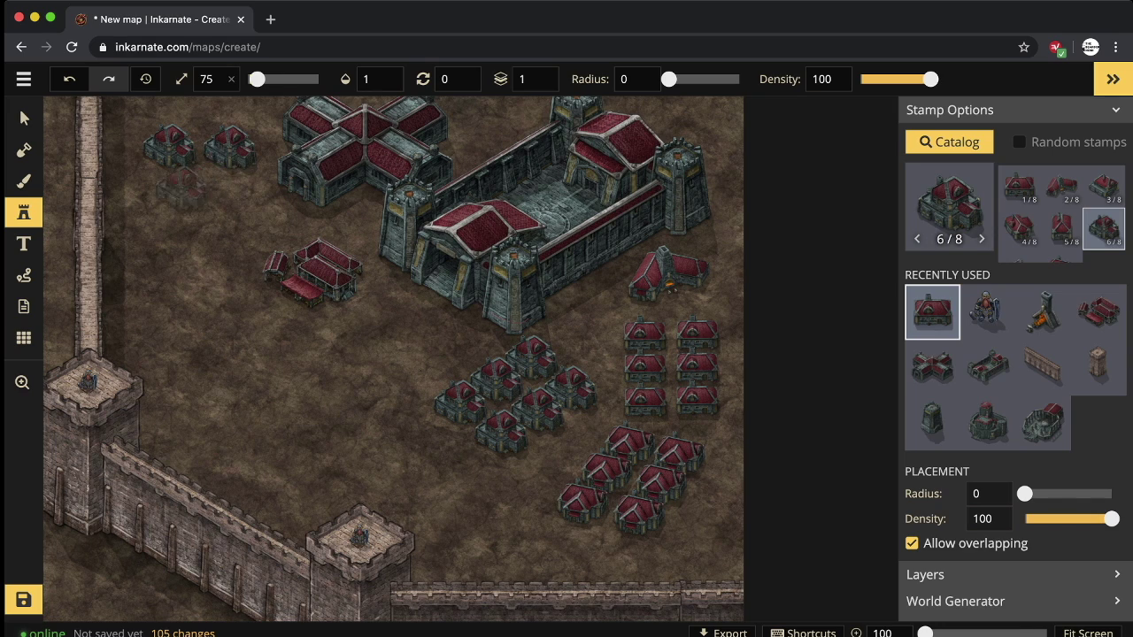
{"action": "left_click", "coordinate": [163, 192]}
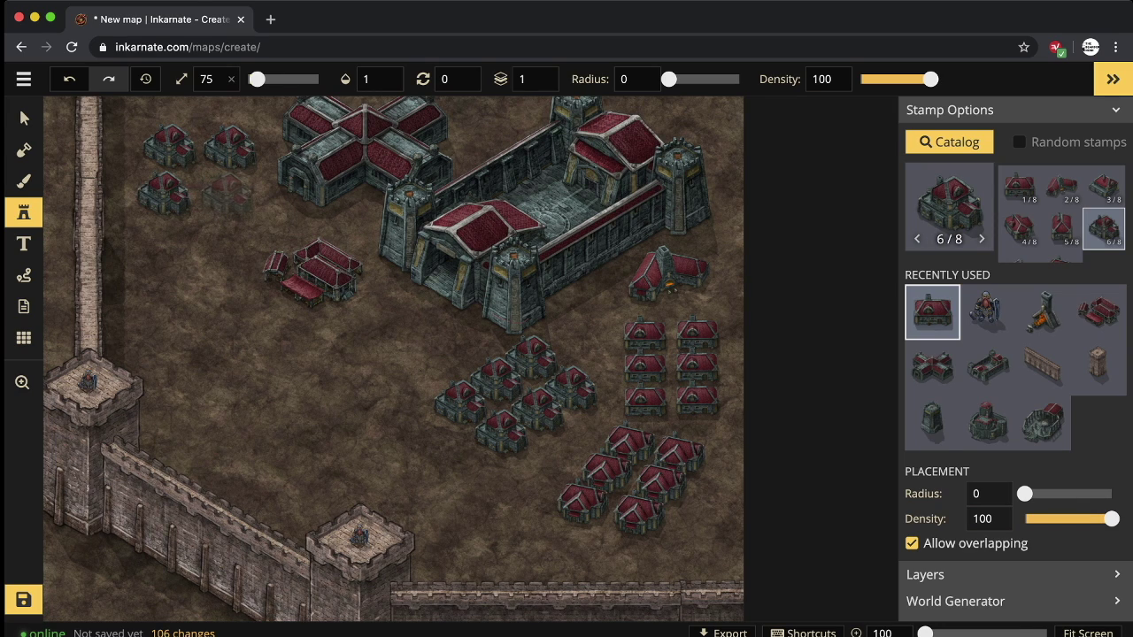
{"action": "left_click", "coordinate": [227, 197]}
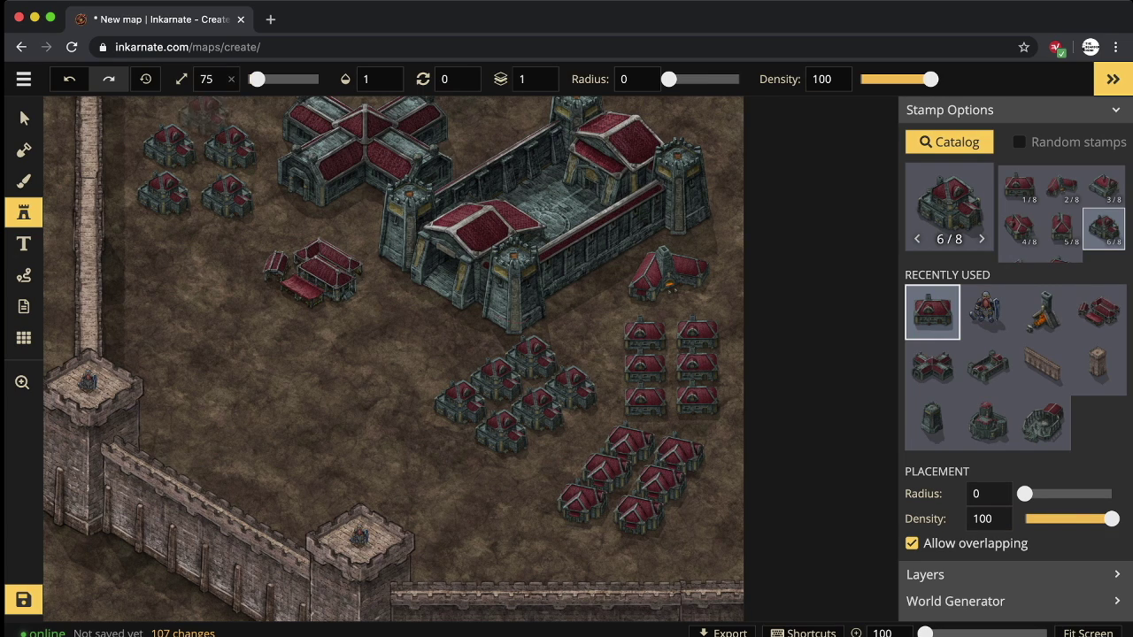
{"action": "left_click", "coordinate": [198, 113]}
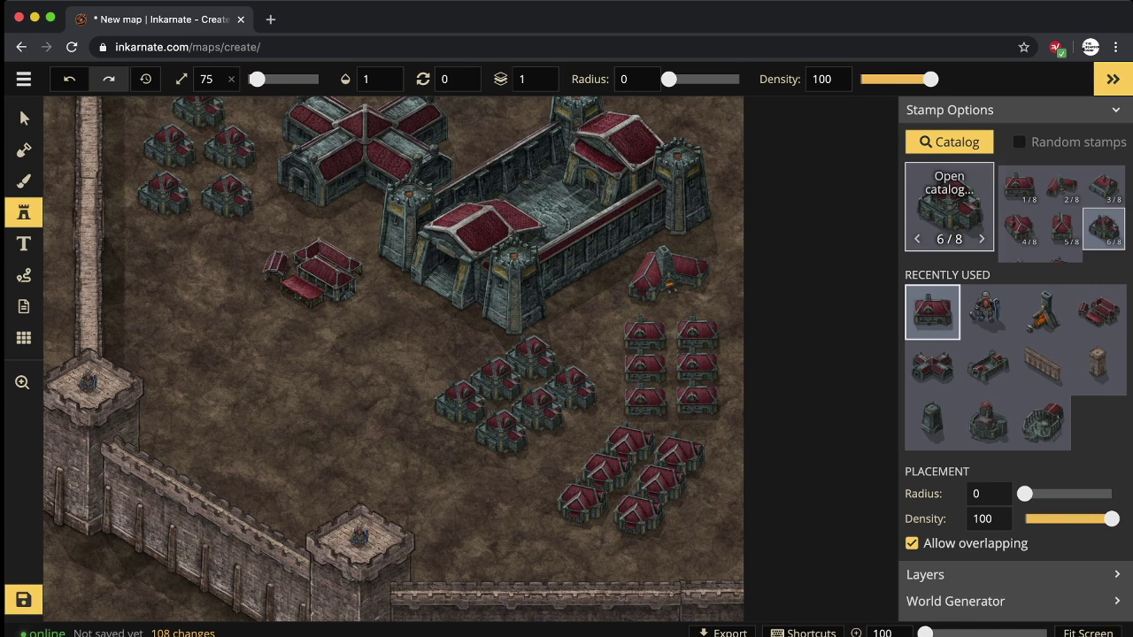
Place three variant 7/8 dwarven houses in a triangle south of the western house group.
{"action": "scroll", "coordinate": [1062, 212], "scroll_direction": "down", "scroll_amount": 1}
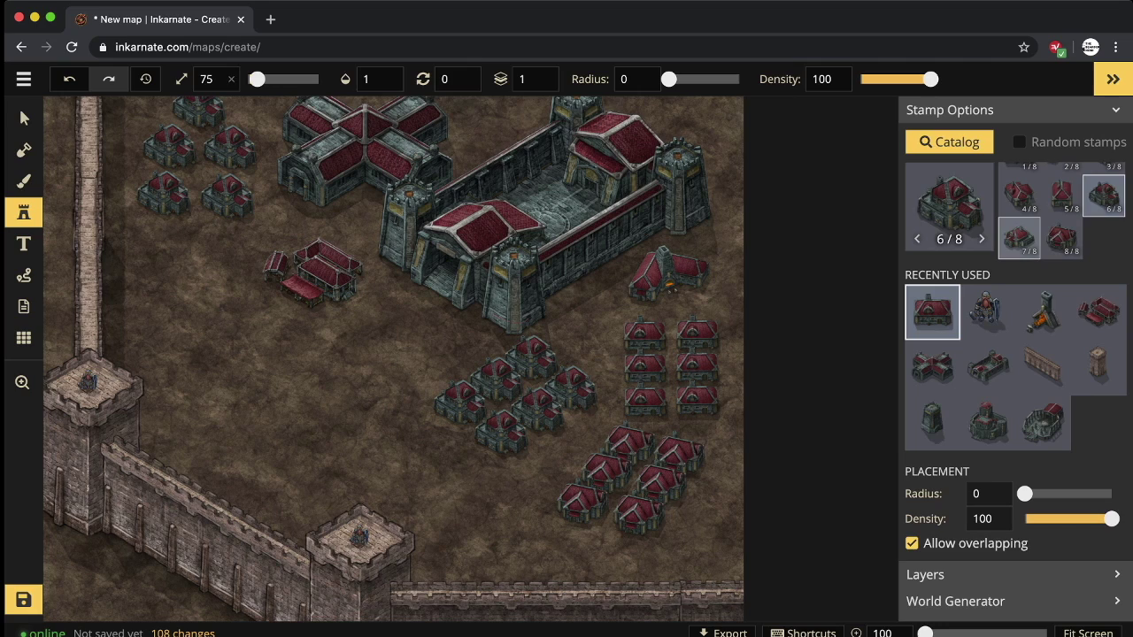
{"action": "left_click", "coordinate": [1019, 238]}
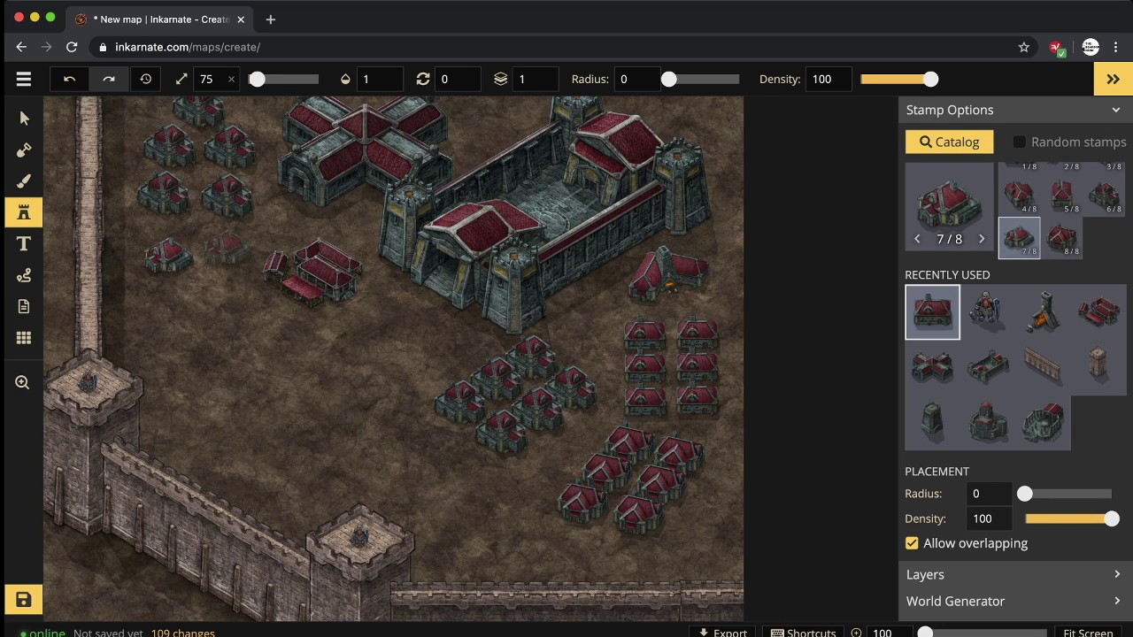
{"action": "left_click", "coordinate": [204, 274]}
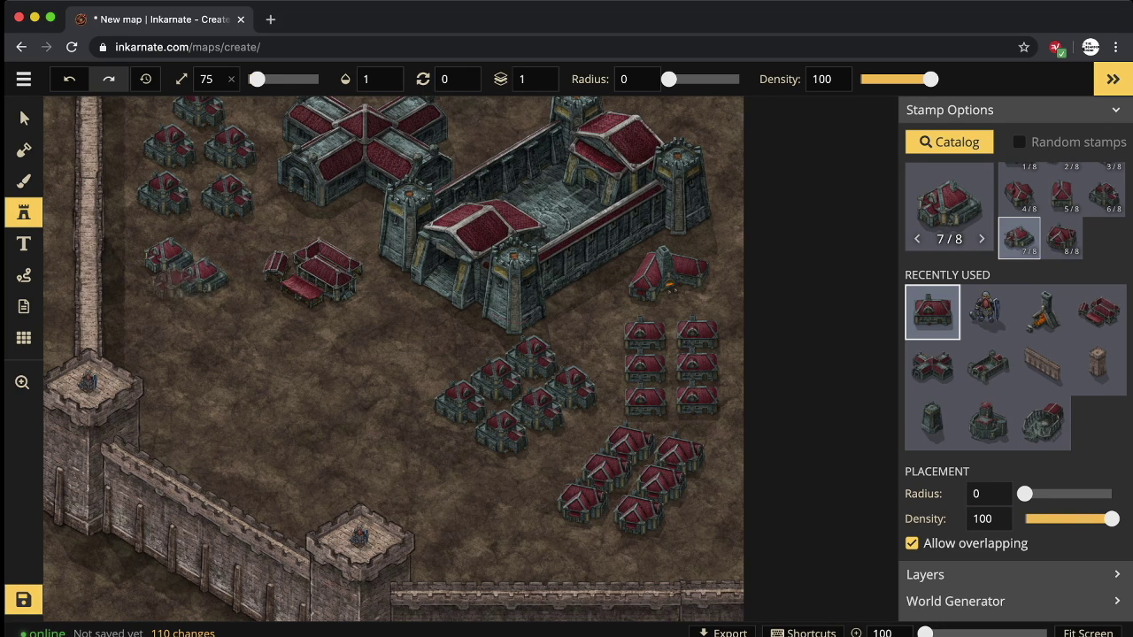
{"action": "left_click", "coordinate": [151, 289]}
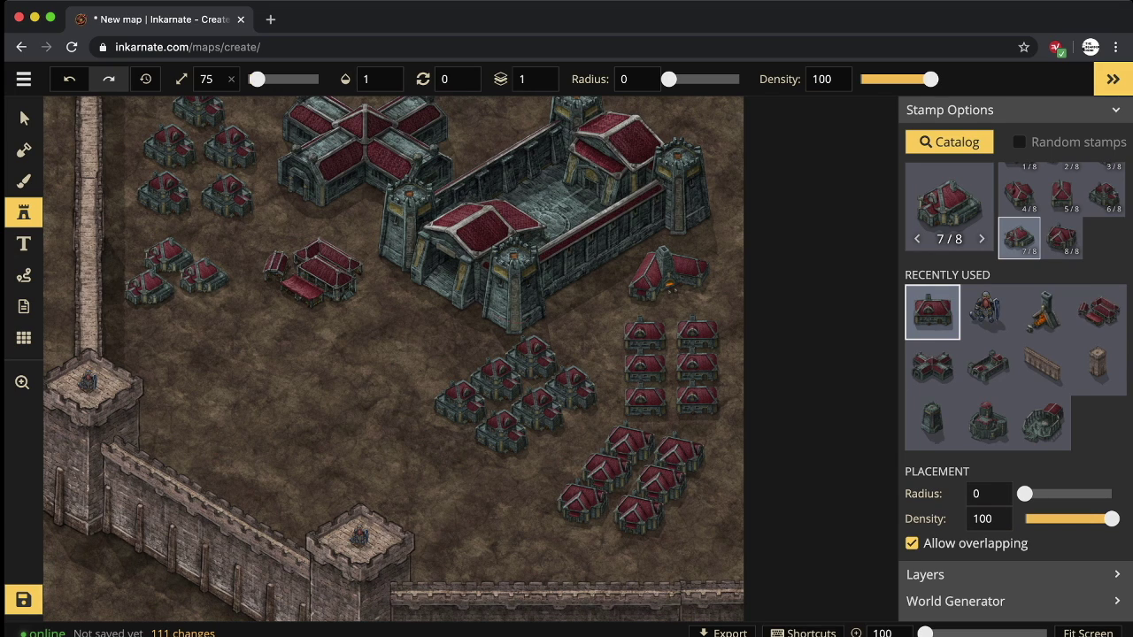
Move the Dwarven Market slightly right, closer to the walled fortress gate.
{"action": "left_click", "coordinate": [24, 118]}
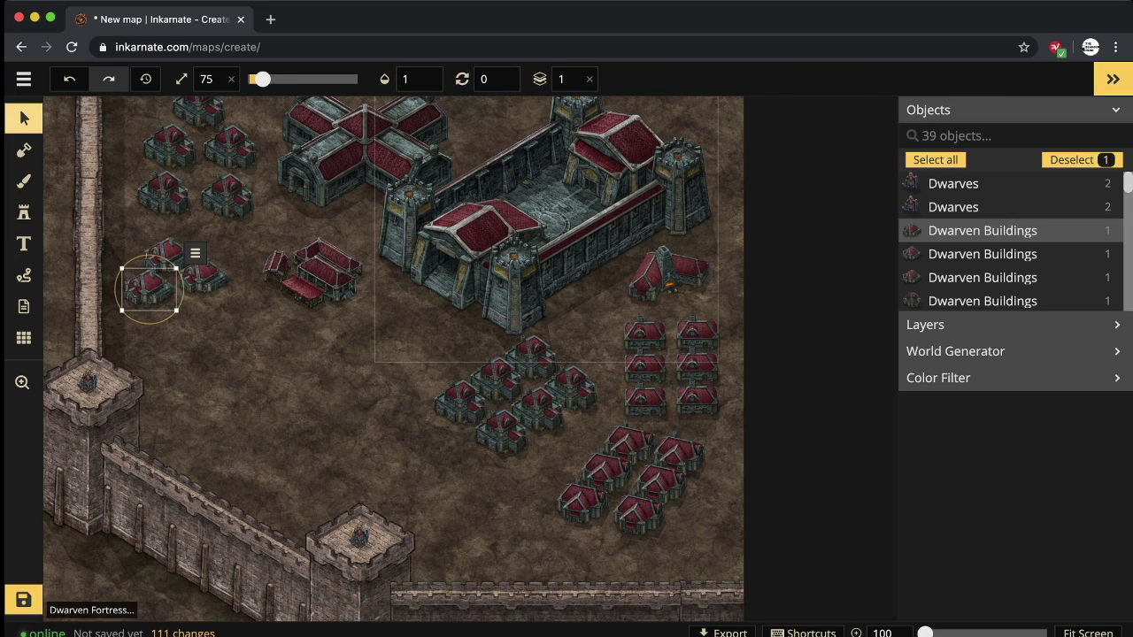
{"action": "left_click", "coordinate": [314, 274]}
{"action": "left_click_drag", "start_coordinate": [314, 274], "coordinate": [334, 274]}
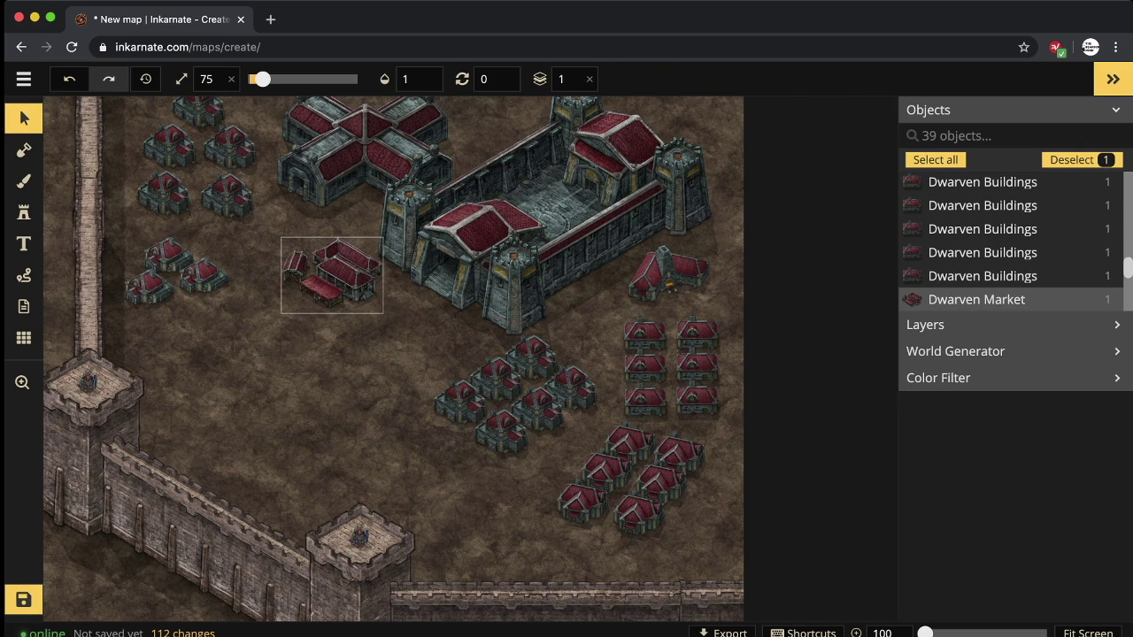
Pull four western variant 6/8 houses up close to their topmost house, move the three variant 7/8 houses up and right beneath them, and deselect everything.
{"action": "left_click_drag", "start_coordinate": [169, 146], "coordinate": [154, 123]}
{"action": "left_click_drag", "start_coordinate": [230, 149], "coordinate": [232, 137]}
{"action": "left_click_drag", "start_coordinate": [163, 194], "coordinate": [190, 157]}
{"action": "left_click_drag", "start_coordinate": [227, 198], "coordinate": [195, 159]}
{"action": "left_click", "coordinate": [190, 159]}
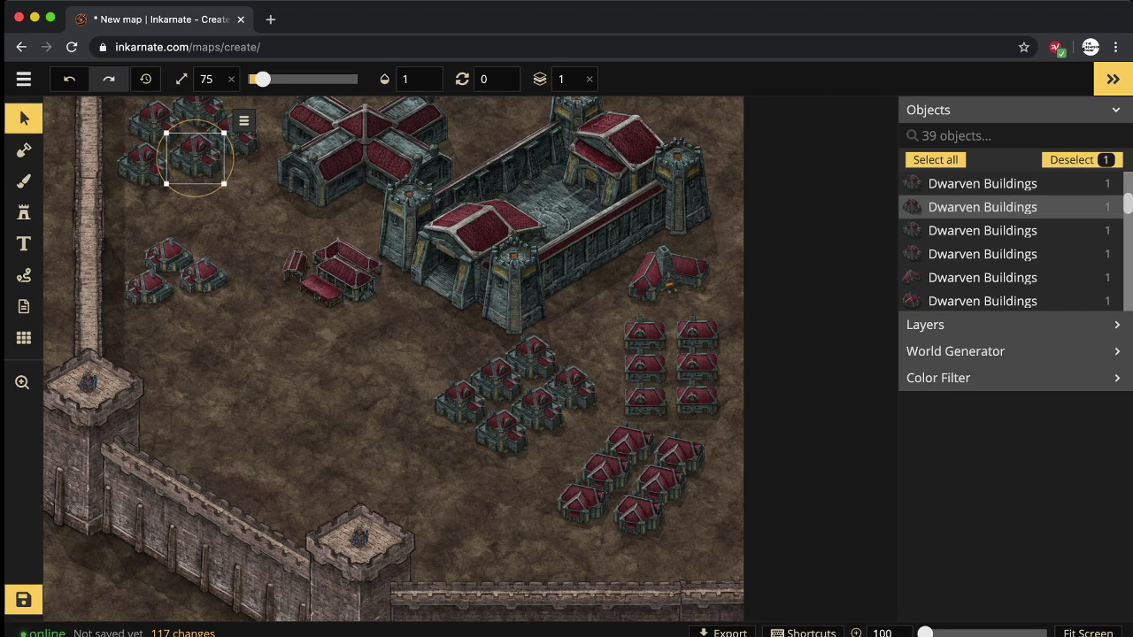
{"action": "key", "text": "Escape"}
{"action": "mouse_move", "coordinate": [223, 235]}
{"action": "left_mouse_down"}
{"action": "mouse_move", "coordinate": [155, 287]}
{"action": "mouse_move", "coordinate": [231, 219]}
{"action": "mouse_move", "coordinate": [214, 218]}
{"action": "left_mouse_up"}
{"action": "key", "text": "Escape"}
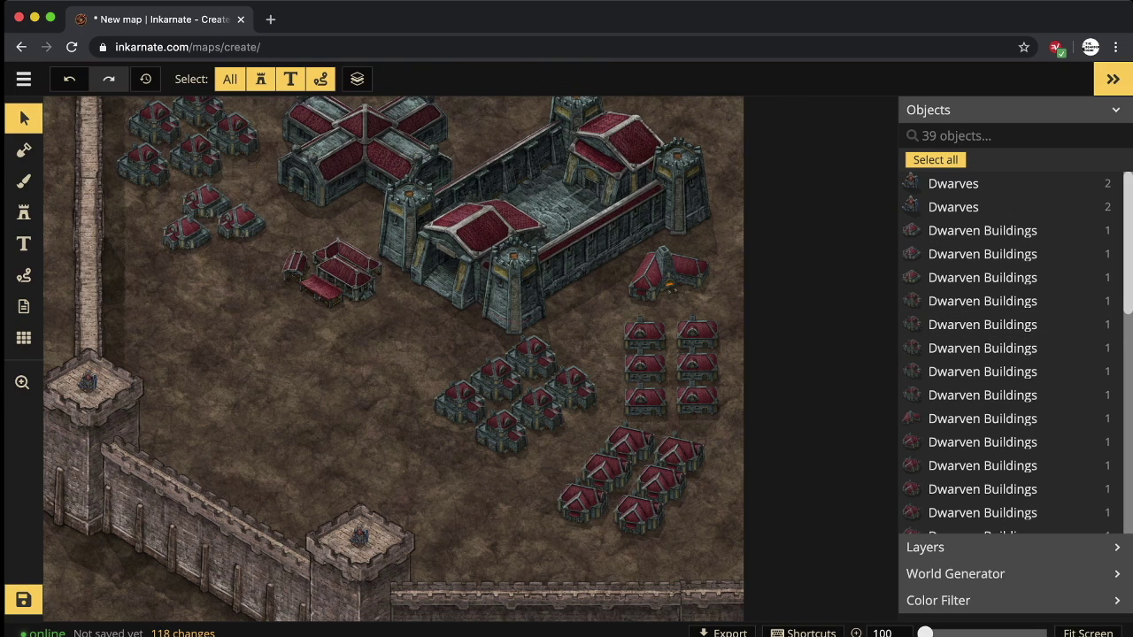
Place a second Dwarven Market at size 75 just southwest of the first one and deselect it.
{"action": "left_click", "coordinate": [24, 211]}
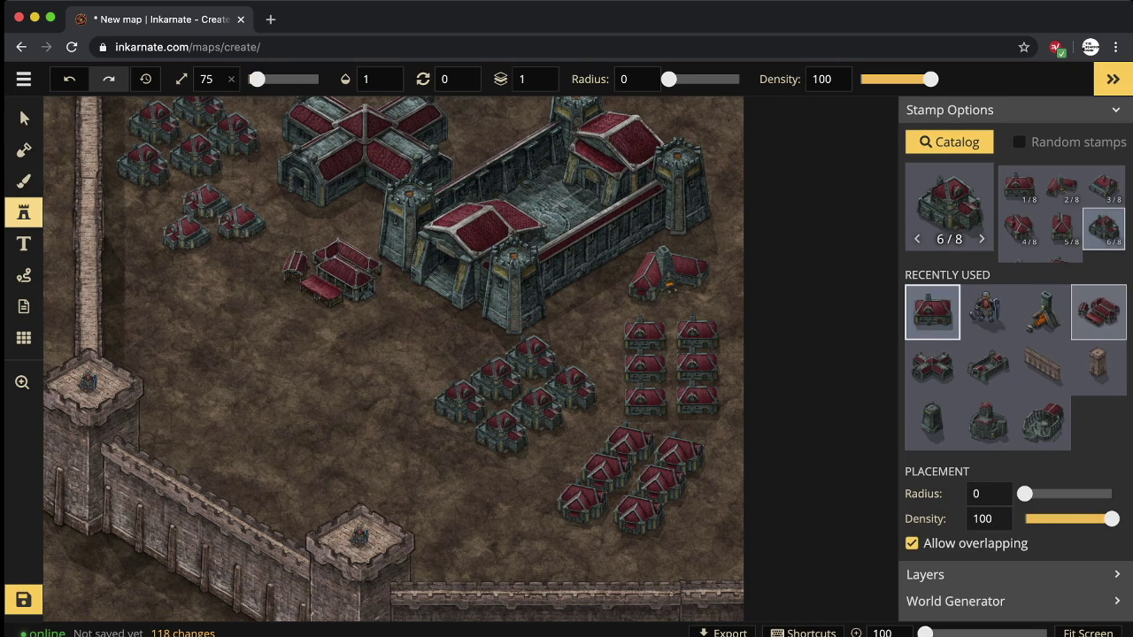
{"action": "left_click", "coordinate": [1098, 312]}
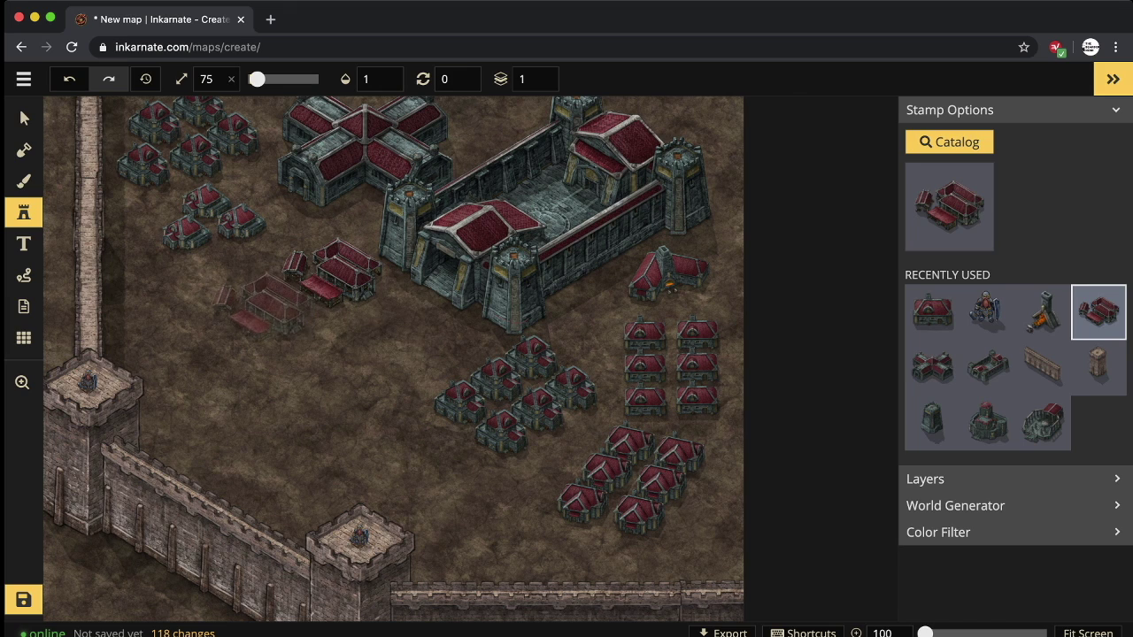
{"action": "left_click", "coordinate": [255, 312]}
{"action": "key", "text": "v"}
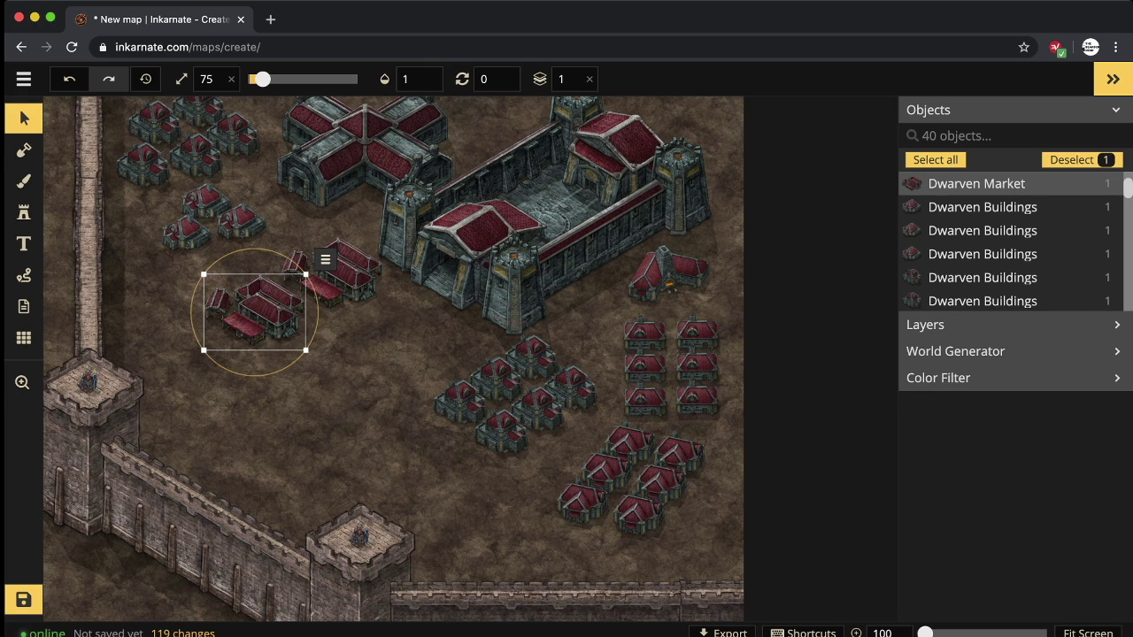
{"action": "key", "text": "Escape"}
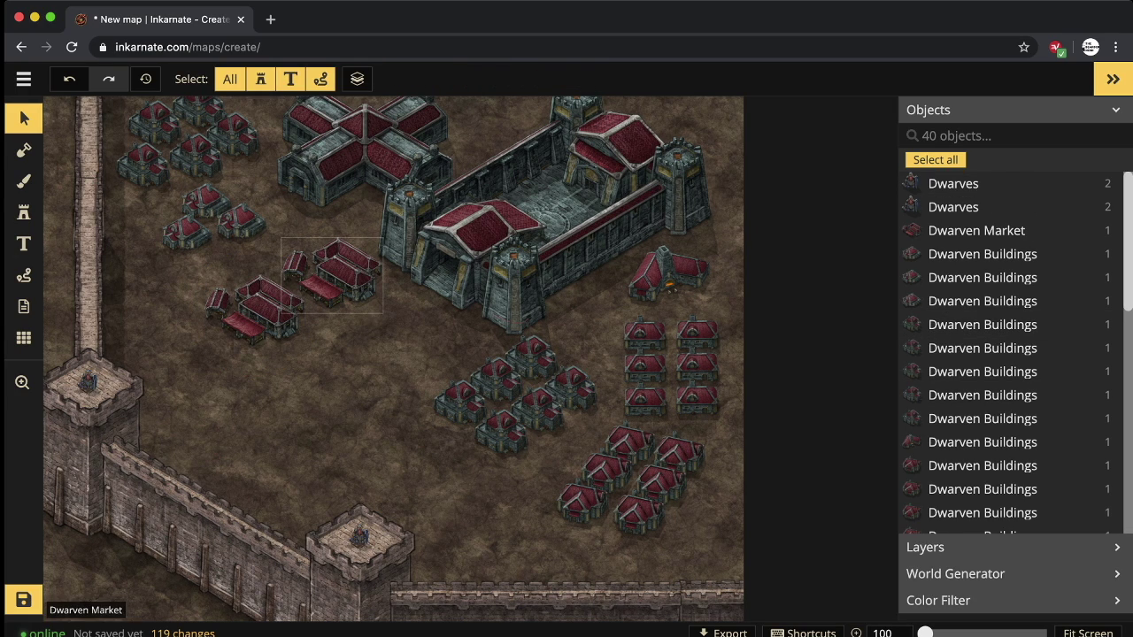
Choose variant 5/8 of the dwarven building stamps and place two houses southwest of the central house group.
{"action": "left_click", "coordinate": [24, 212]}
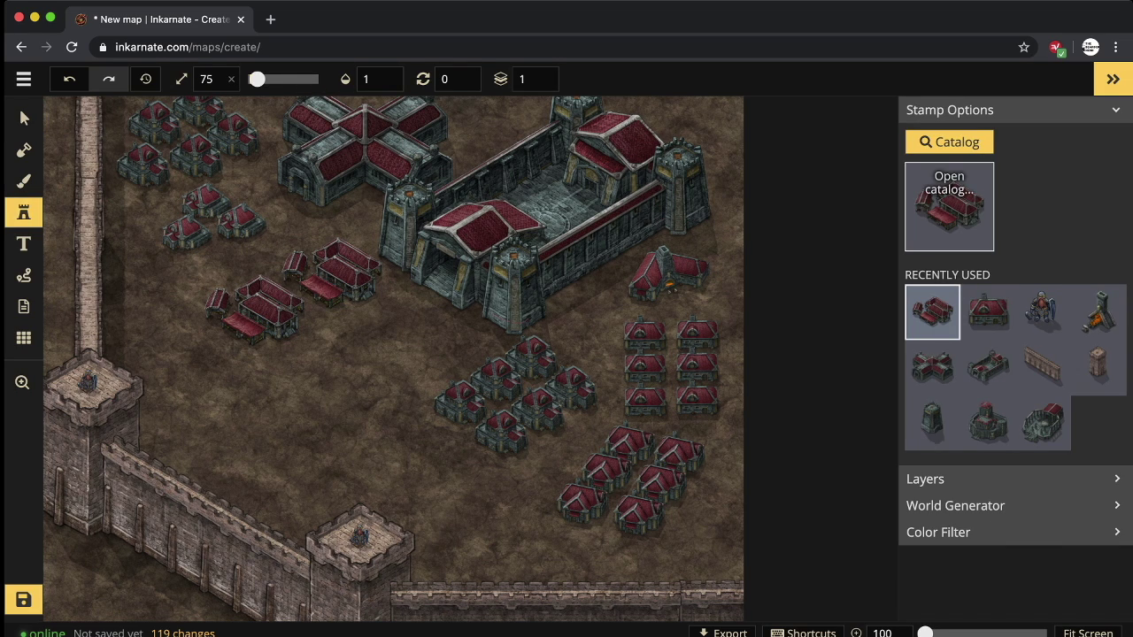
{"action": "left_click", "coordinate": [948, 206]}
{"action": "left_click", "coordinate": [522, 285]}
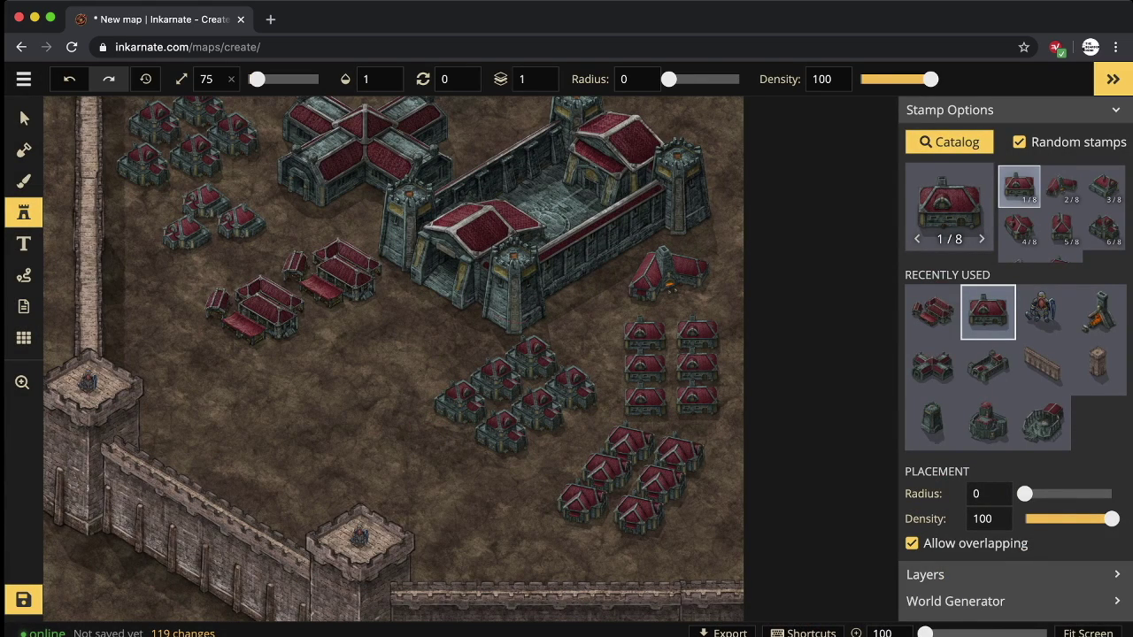
{"action": "left_click", "coordinate": [1019, 229]}
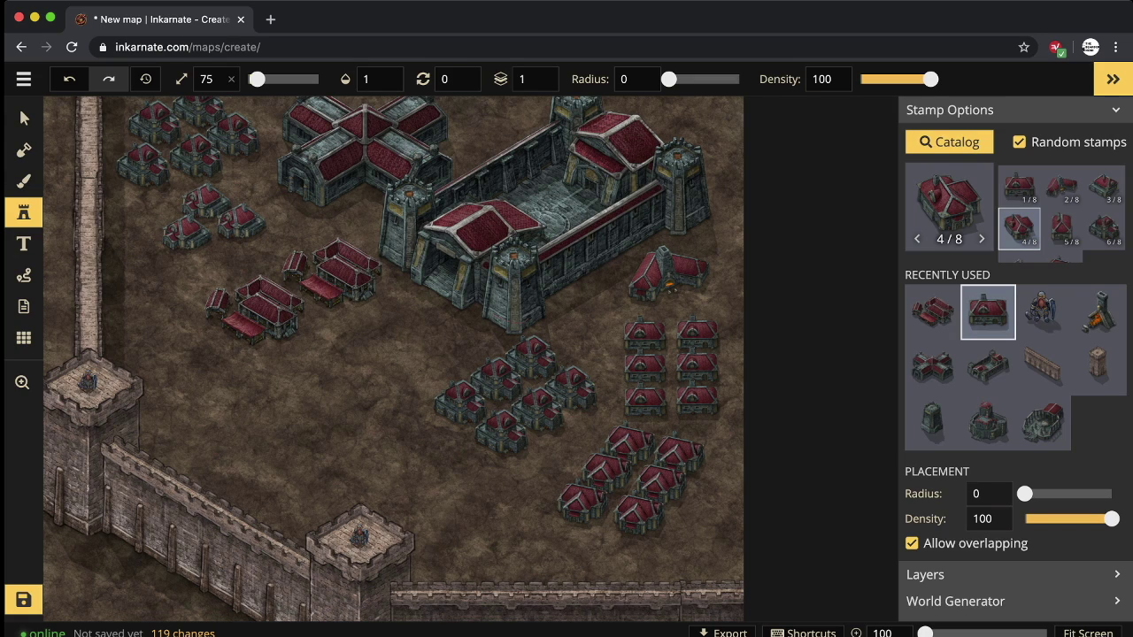
{"action": "left_click", "coordinate": [1061, 229]}
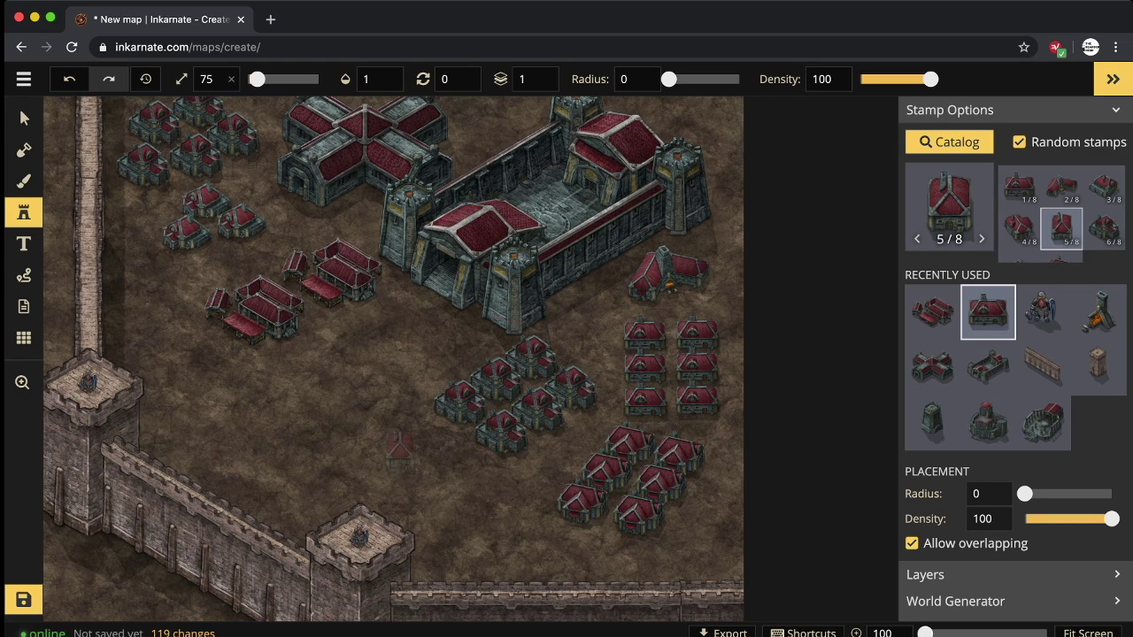
{"action": "left_click", "coordinate": [414, 432]}
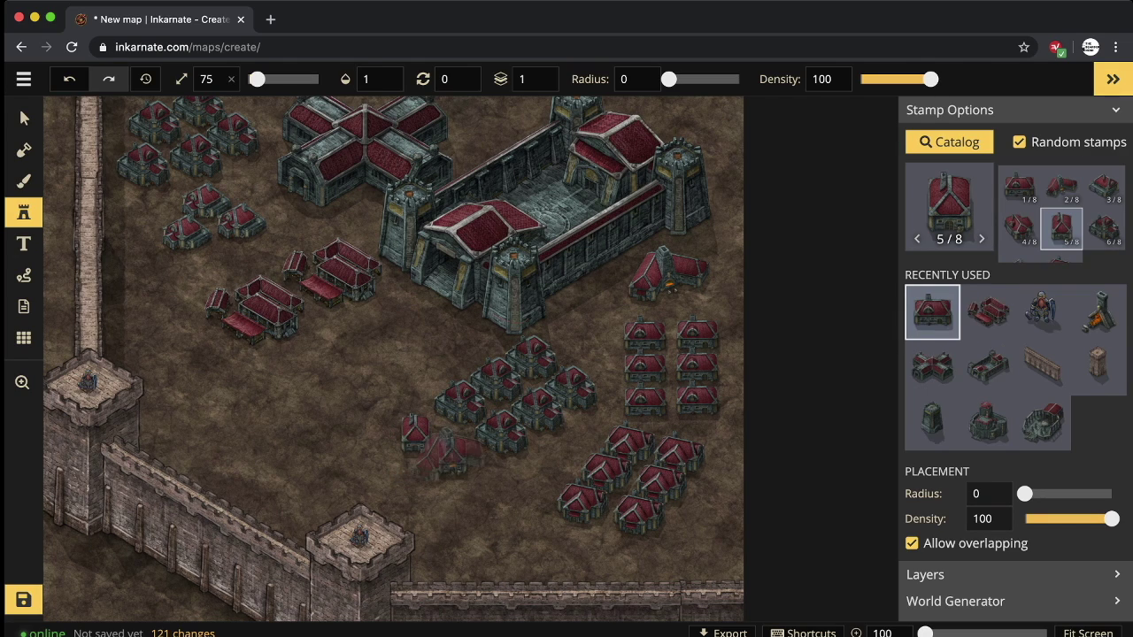
{"action": "left_click", "coordinate": [448, 452]}
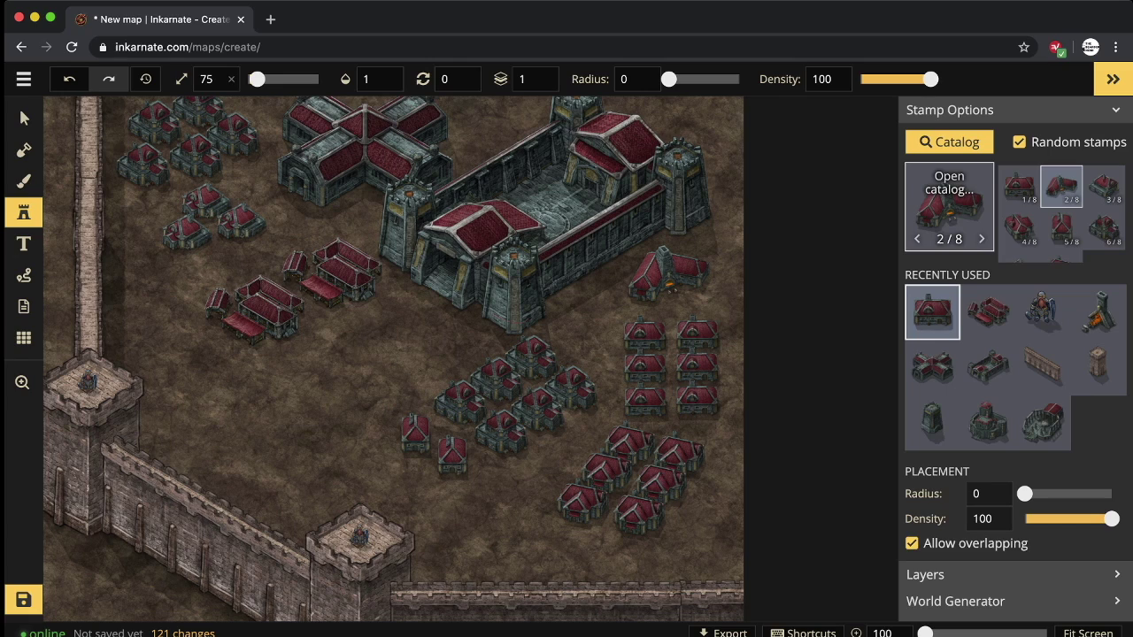
Turn off random stamps with variant 5/8 selected and place six more houses, forming three staggered columns near the southern wall.
{"action": "left_click", "coordinate": [1060, 229]}
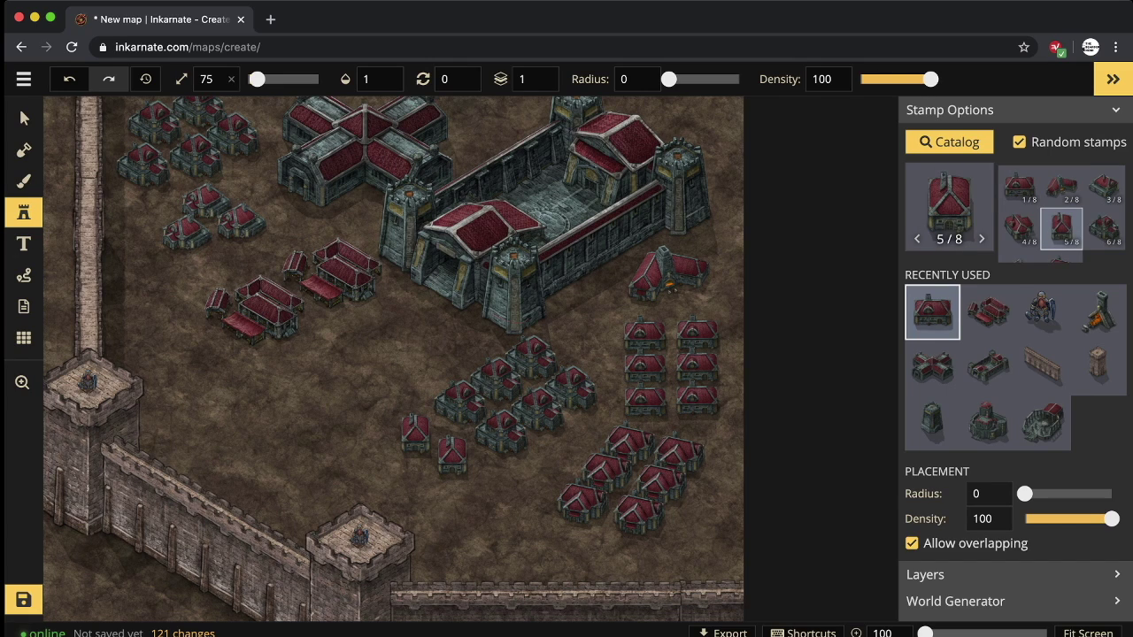
{"action": "left_click", "coordinate": [1019, 141]}
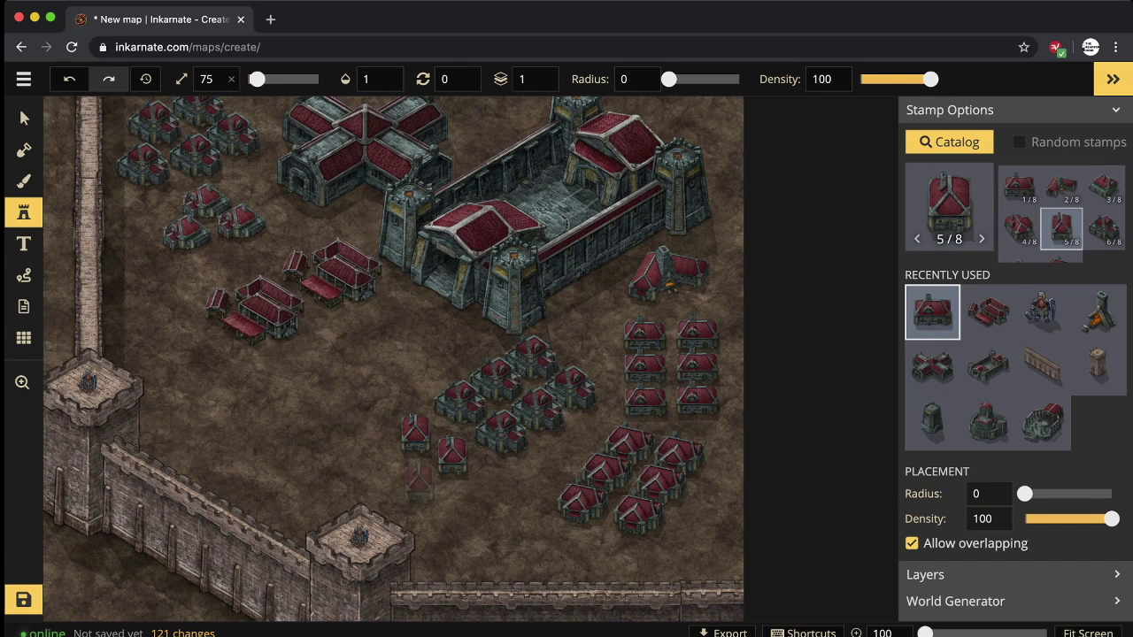
{"action": "left_click", "coordinate": [416, 480]}
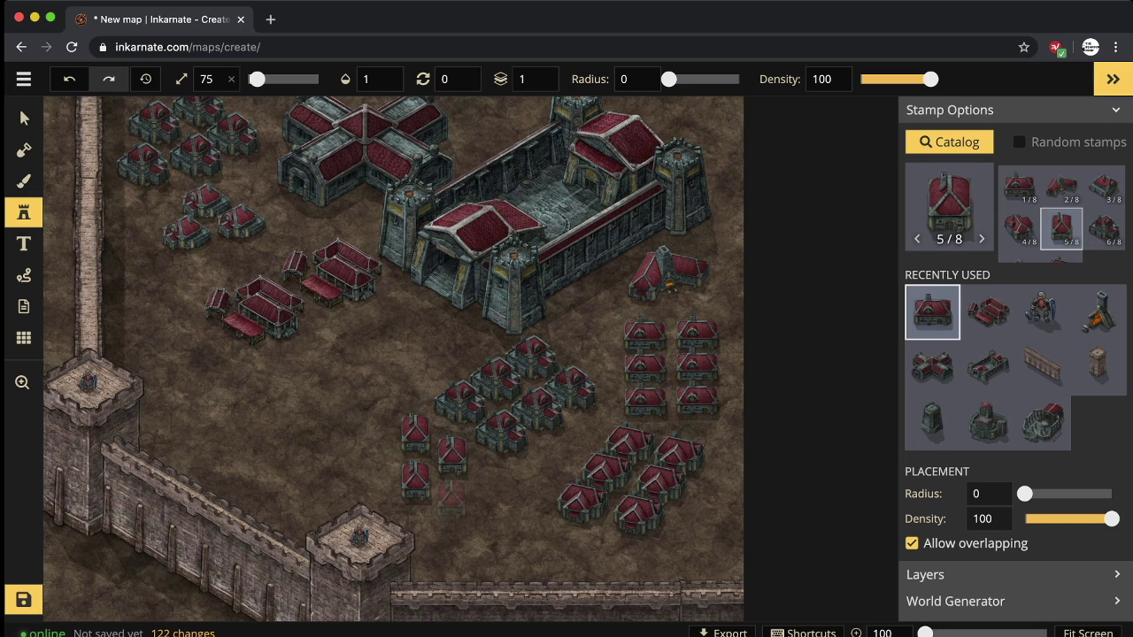
{"action": "left_click", "coordinate": [451, 494]}
{"action": "left_click", "coordinate": [416, 524]}
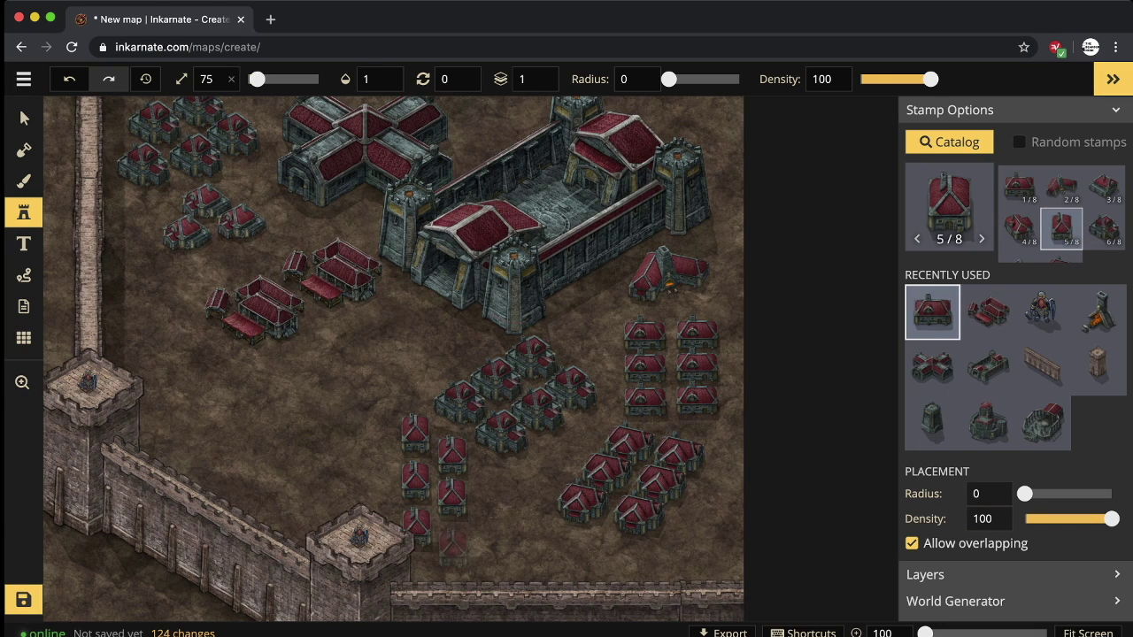
{"action": "left_click", "coordinate": [452, 547]}
{"action": "left_click", "coordinate": [494, 498]}
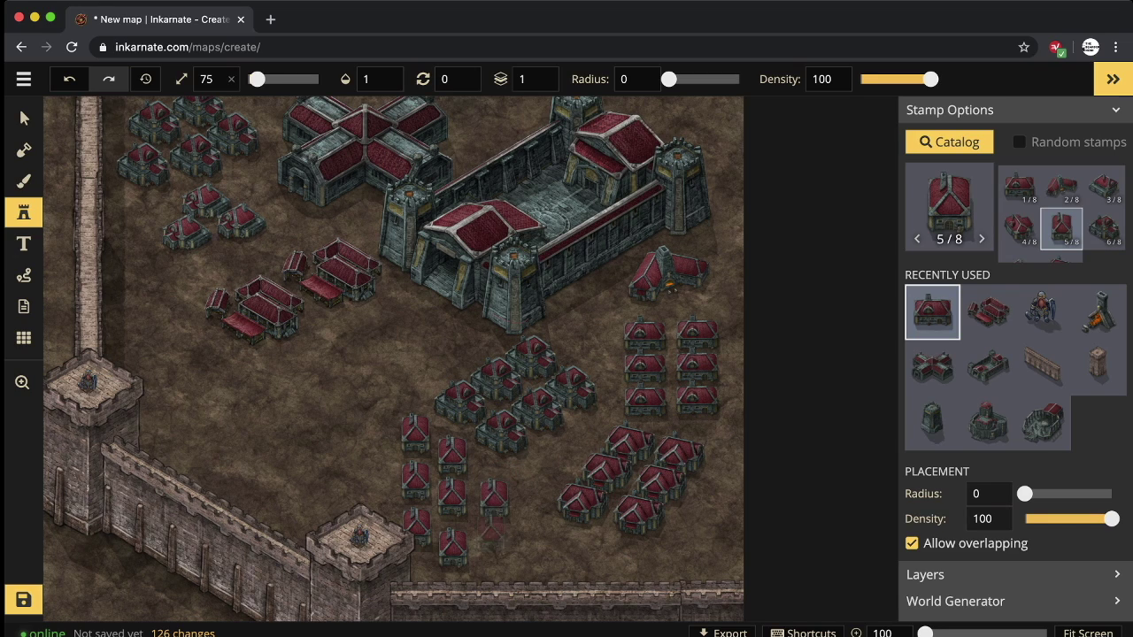
{"action": "left_click", "coordinate": [496, 544]}
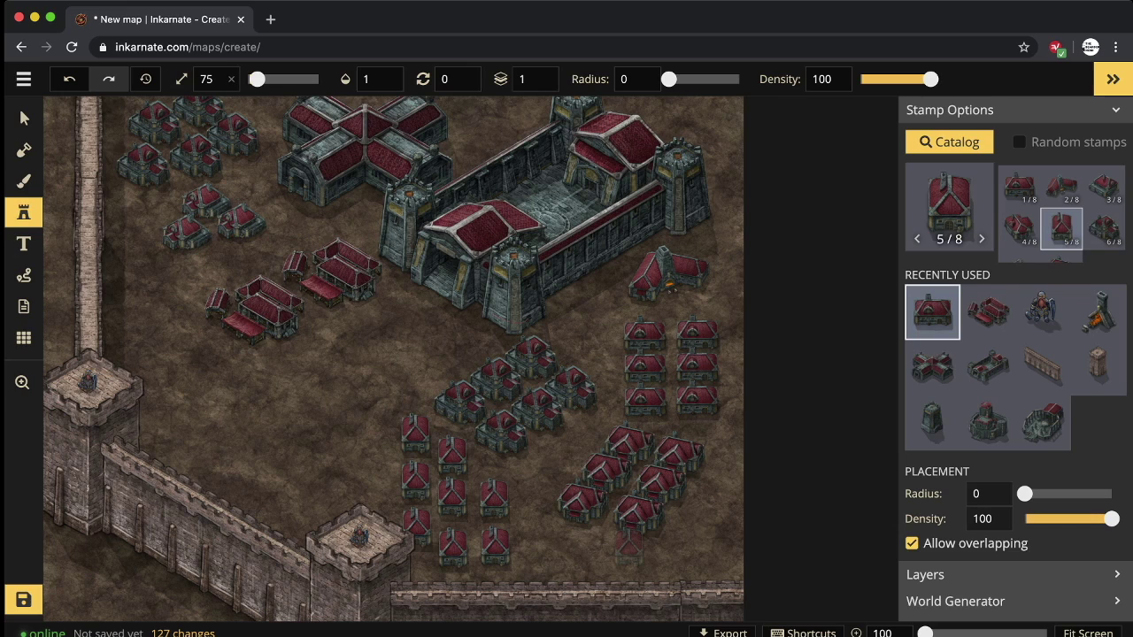
Shift both houses of the easternmost variant 5/8 column down to continue the stagger, and save the map.
{"action": "left_click", "coordinate": [24, 118]}
{"action": "left_click", "coordinate": [495, 549]}
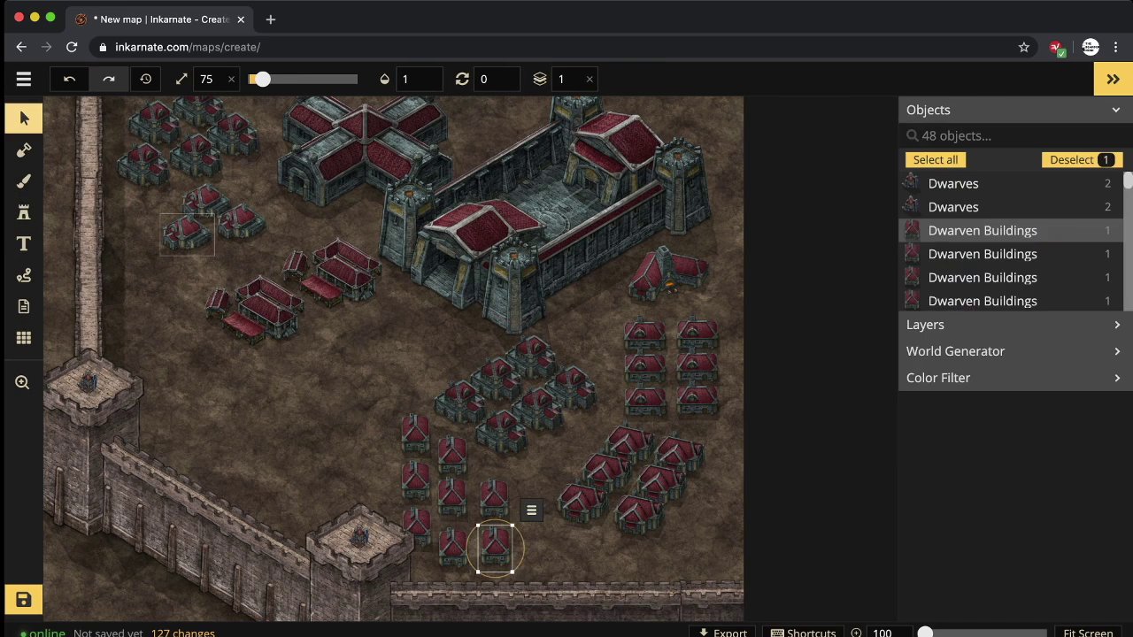
{"action": "left_click_drag", "start_coordinate": [495, 549], "coordinate": [491, 570]}
{"action": "left_click_drag", "start_coordinate": [494, 501], "coordinate": [491, 517]}
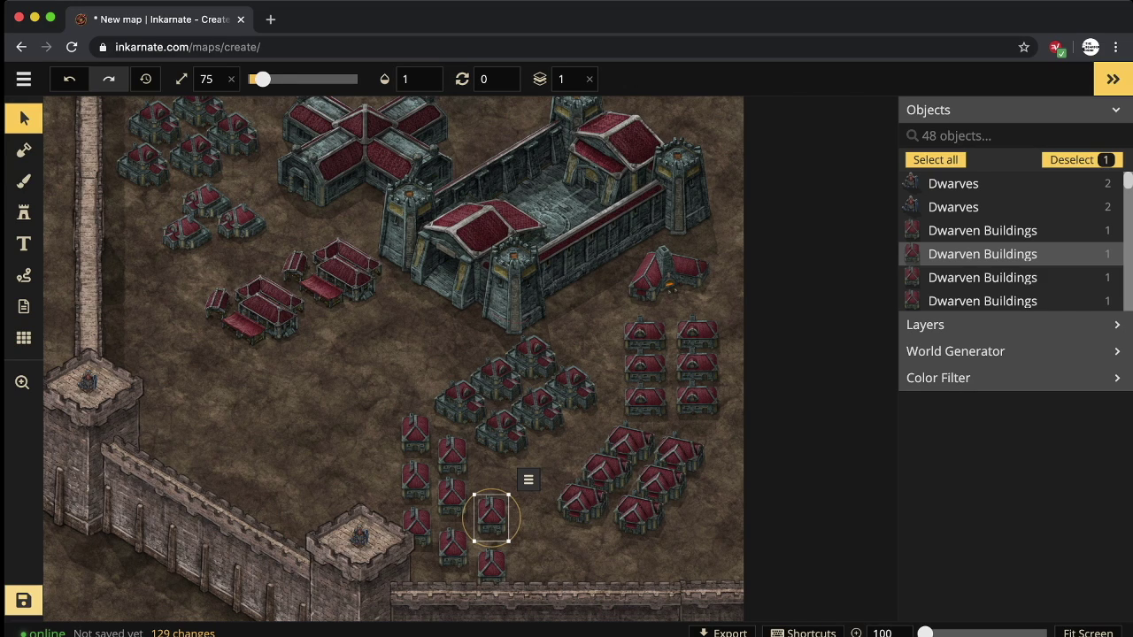
{"action": "key", "text": "super+s"}
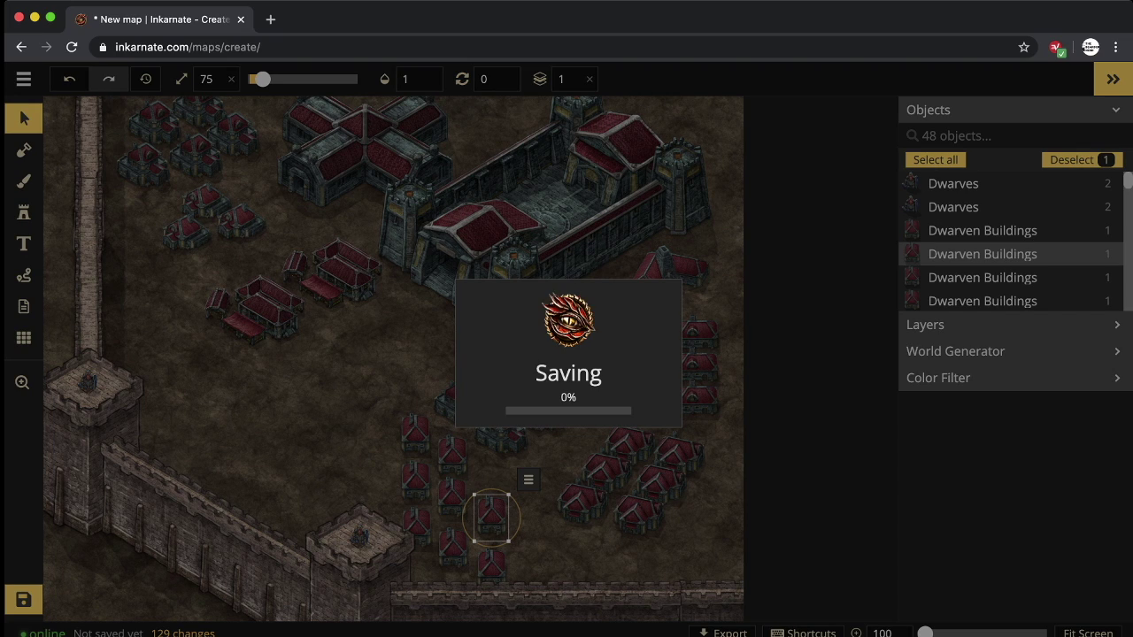